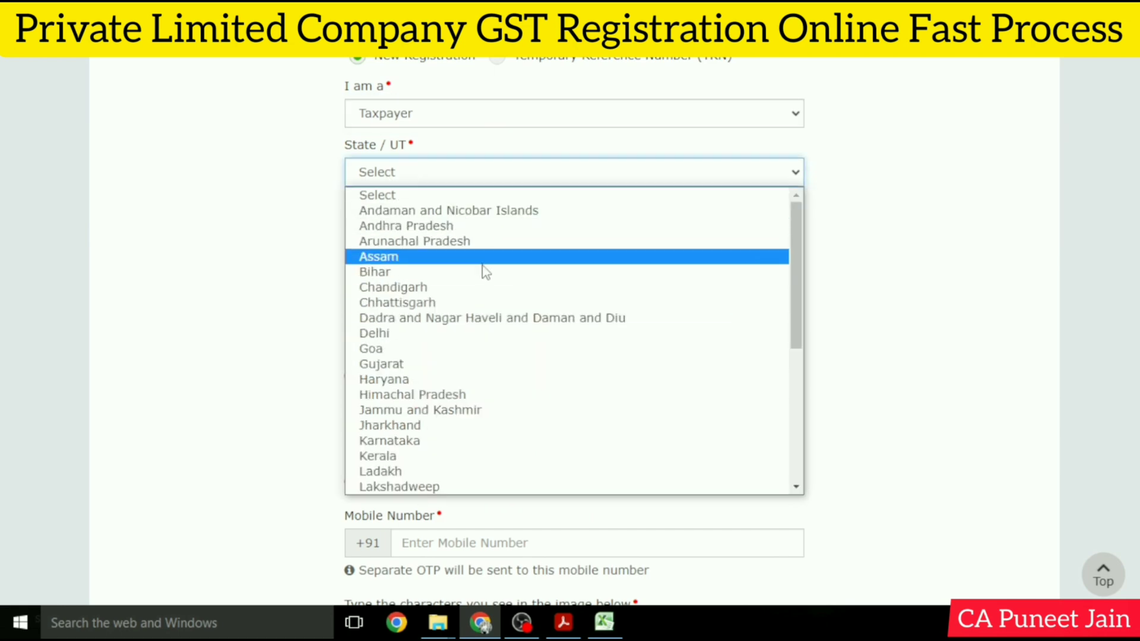
Set State/UT to Delhi and District to North West Delhi.
left_click(412, 334)
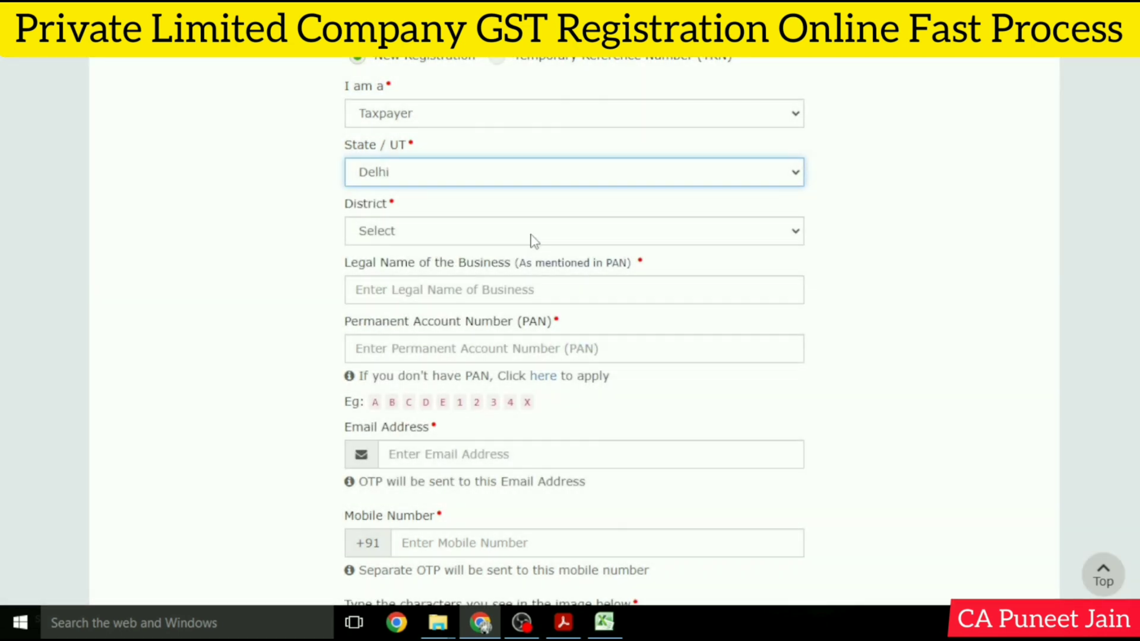
left_click(514, 235)
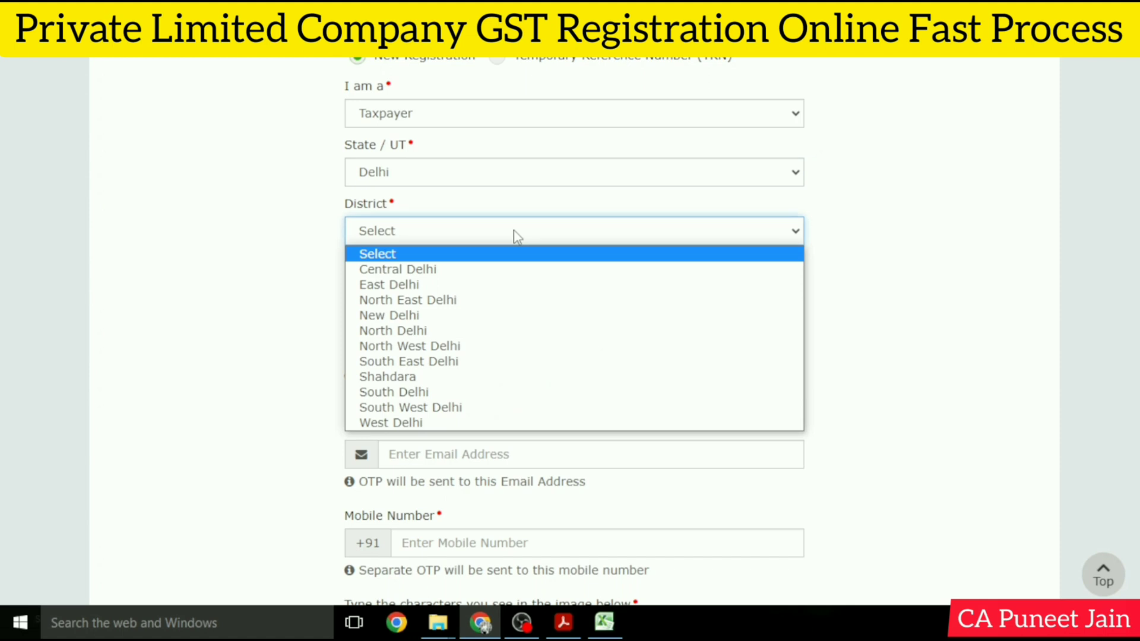
left_click(449, 347)
scroll(1015, 297, "down", 1)
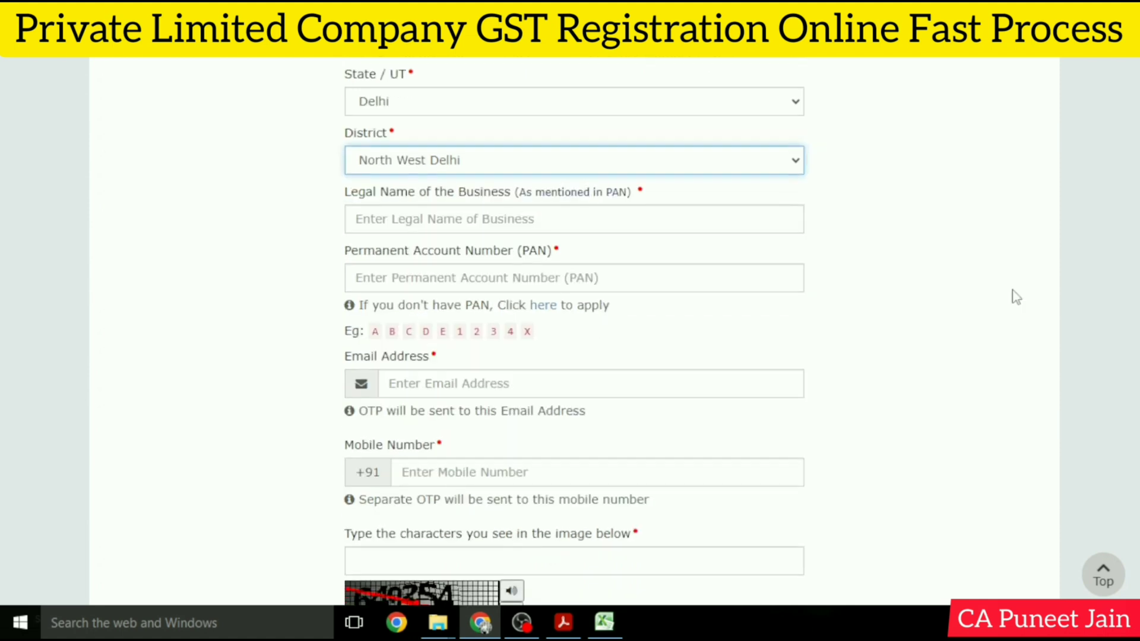
Fill in the business's legal name and finish submitting Part A.
left_click(483, 221)
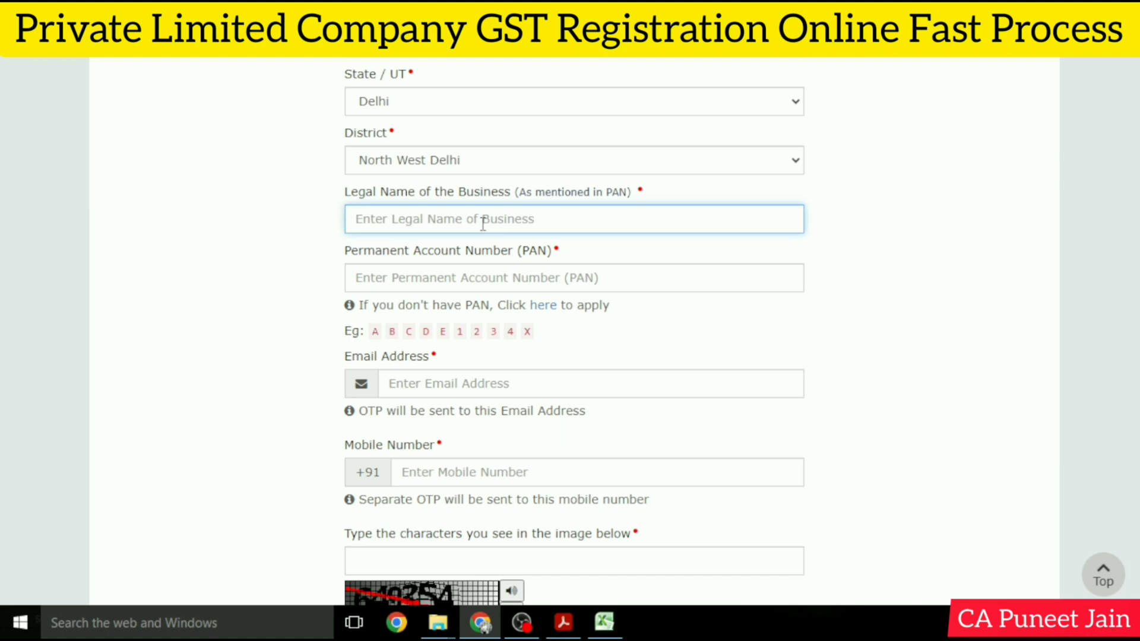
scroll(288, 401, "down", 1)
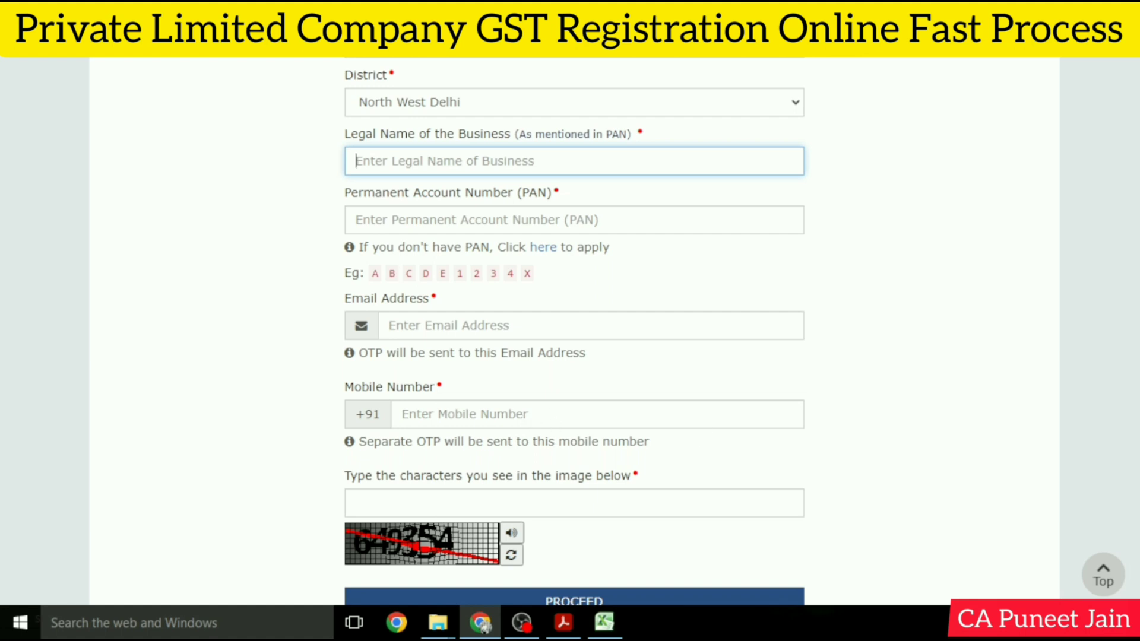
scroll(574, 360, "down", 2)
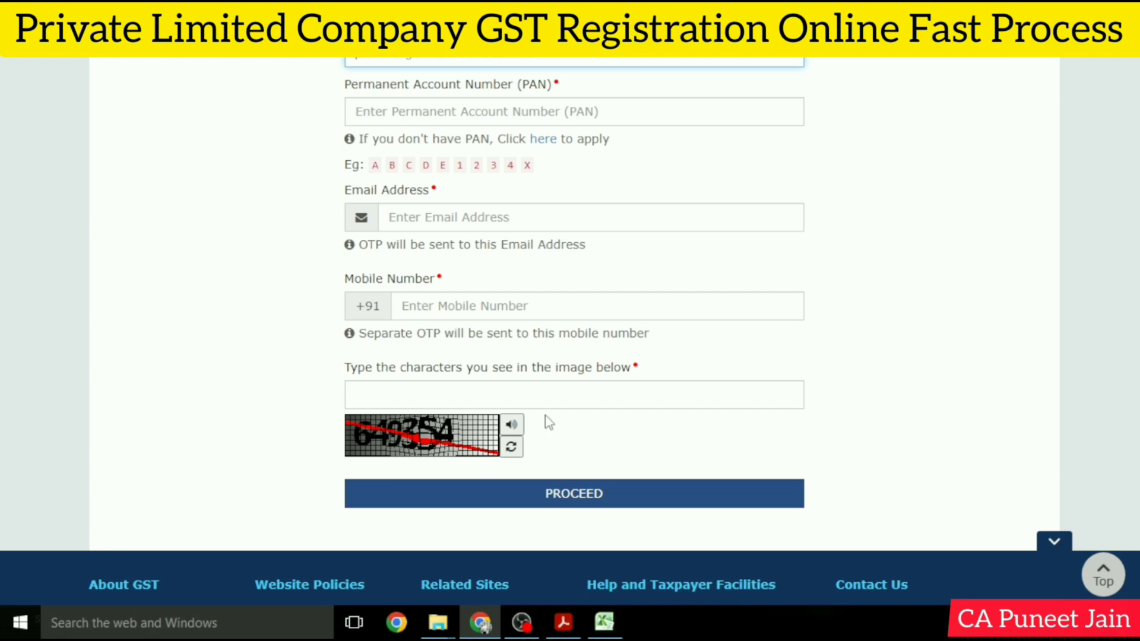
left_click(521, 622)
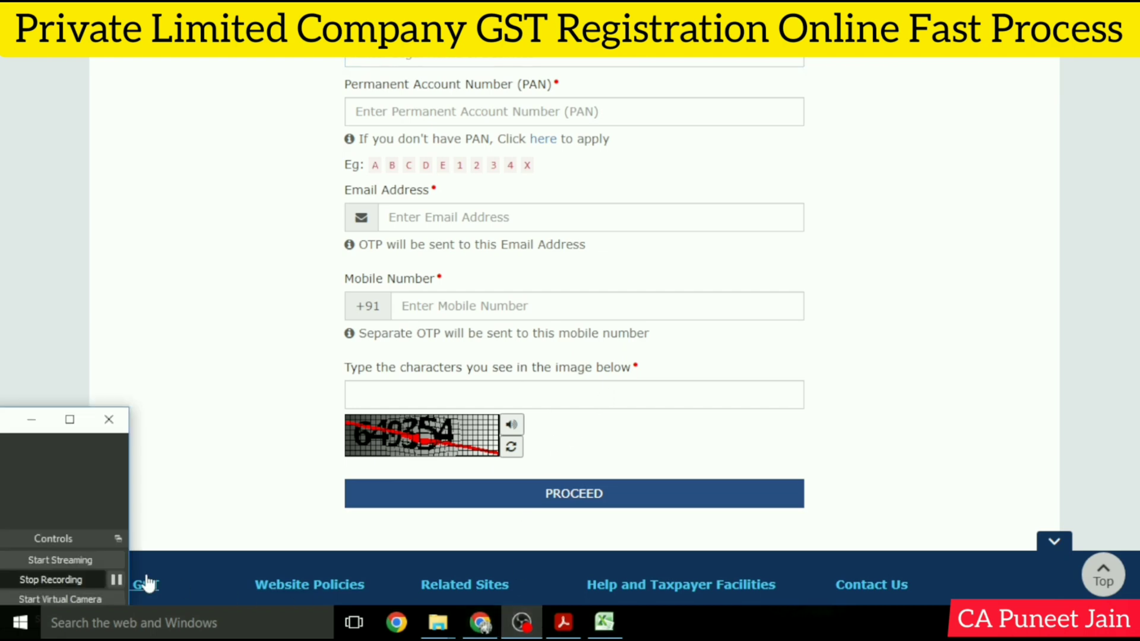
left_click(115, 578)
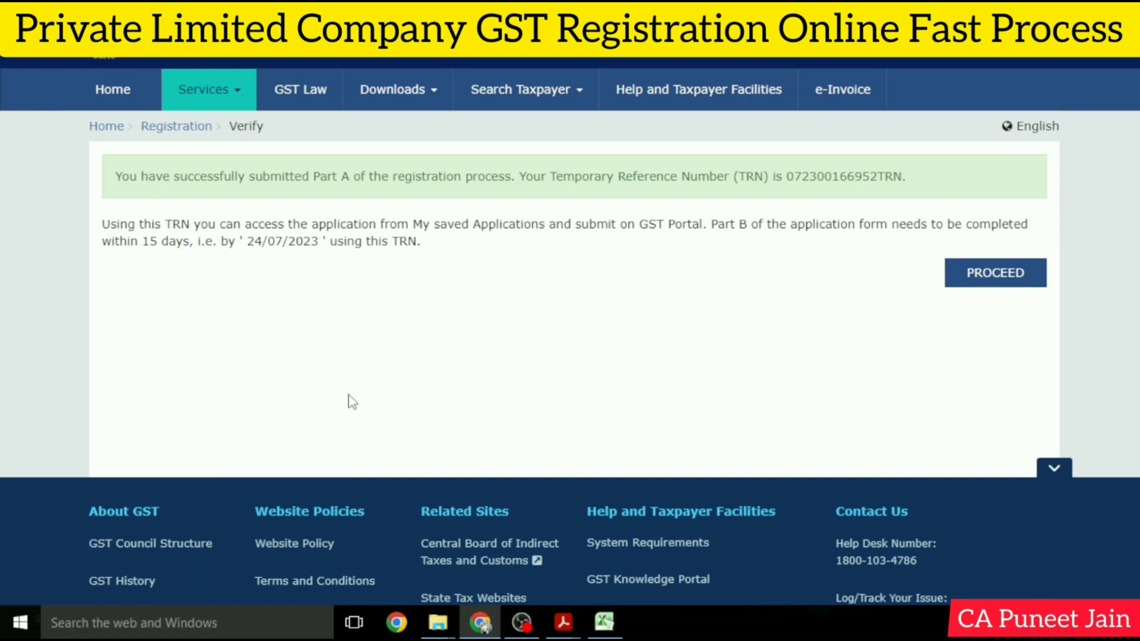
Copy the issued TRN and go back through the home page to New Registration.
double_click(851, 177)
key("ctrl+c")
scroll(344, 126, "up", 2)
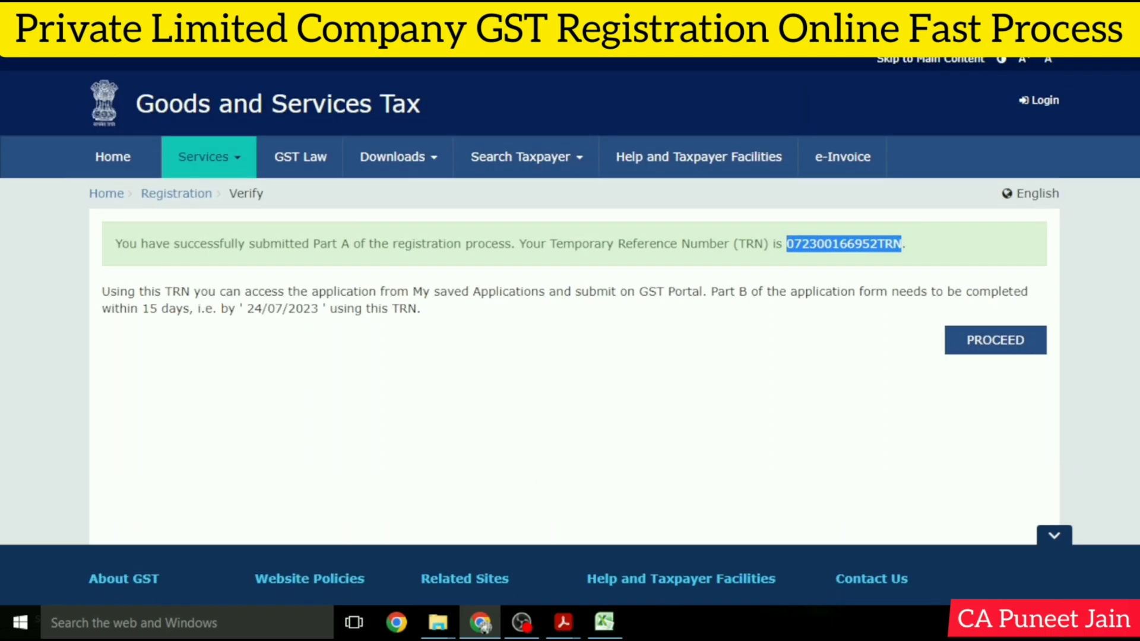
left_click(110, 158)
scroll(1068, 235, "down", 6)
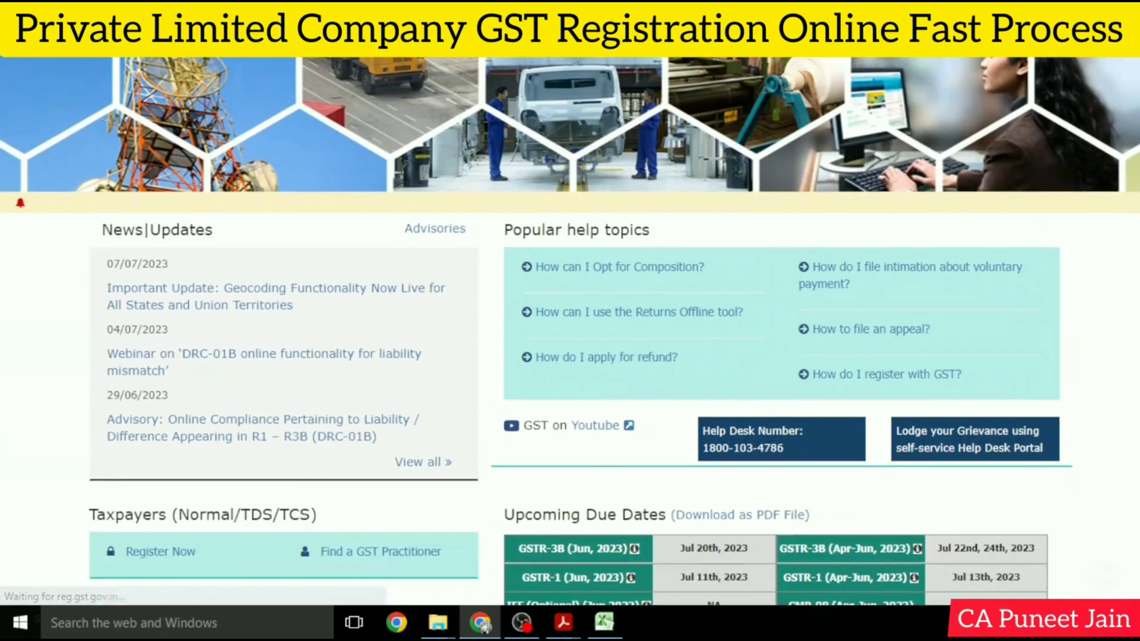
left_click(159, 419)
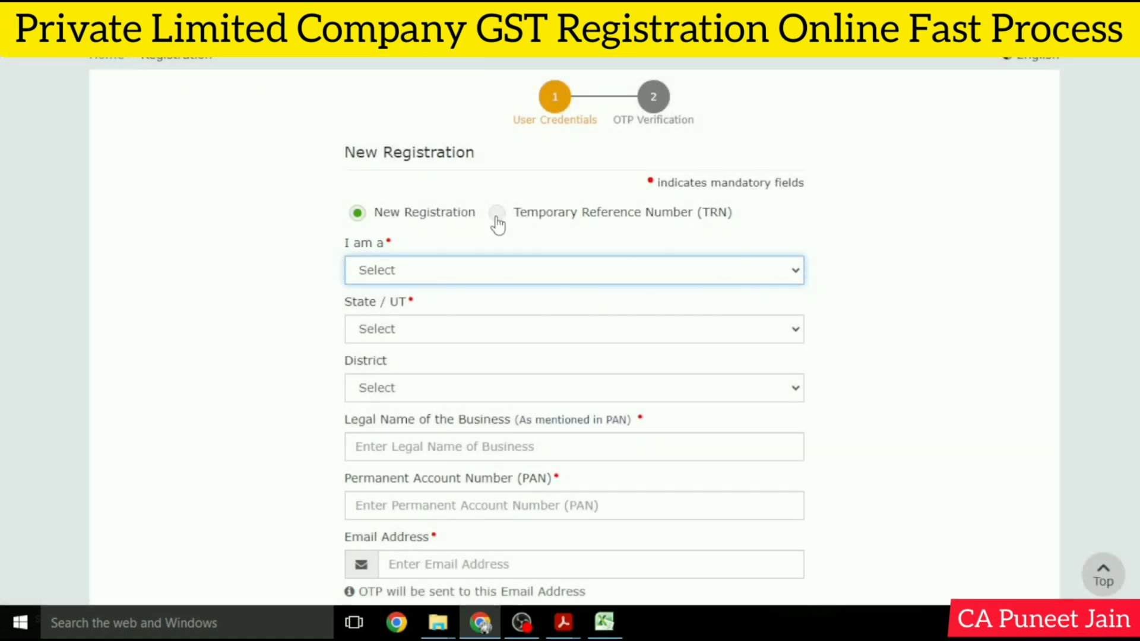
Continue with the existing TRN, pasting it and entering CAPTCHA 682190.
left_click(497, 214)
scroll(497, 224, "down", 1)
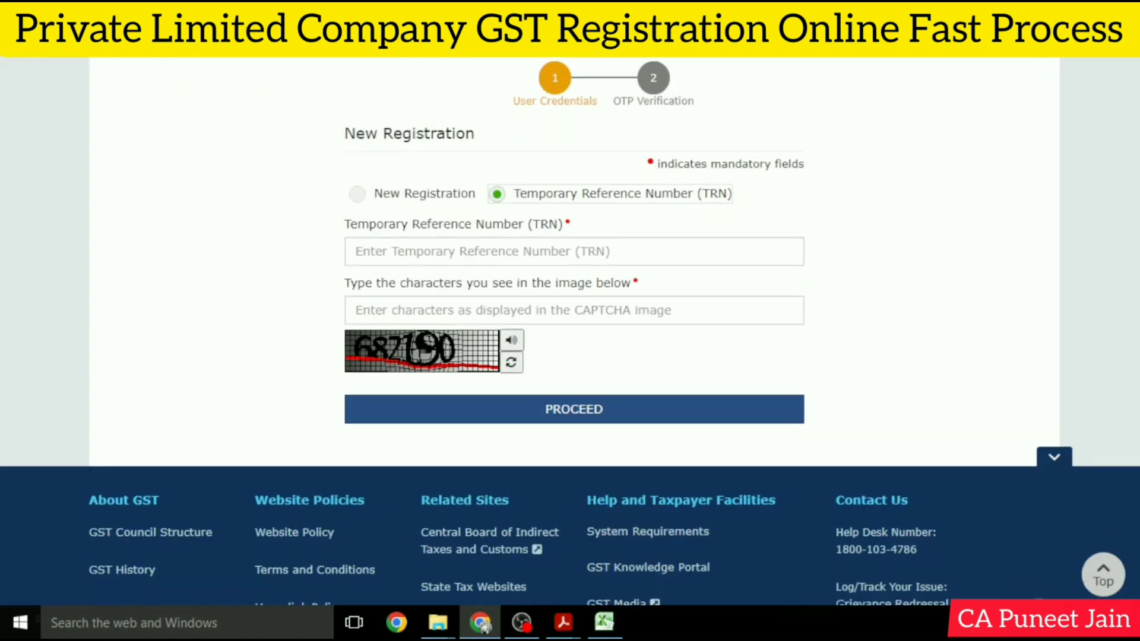
left_click(420, 222)
key("ctrl+v")
left_click(443, 279)
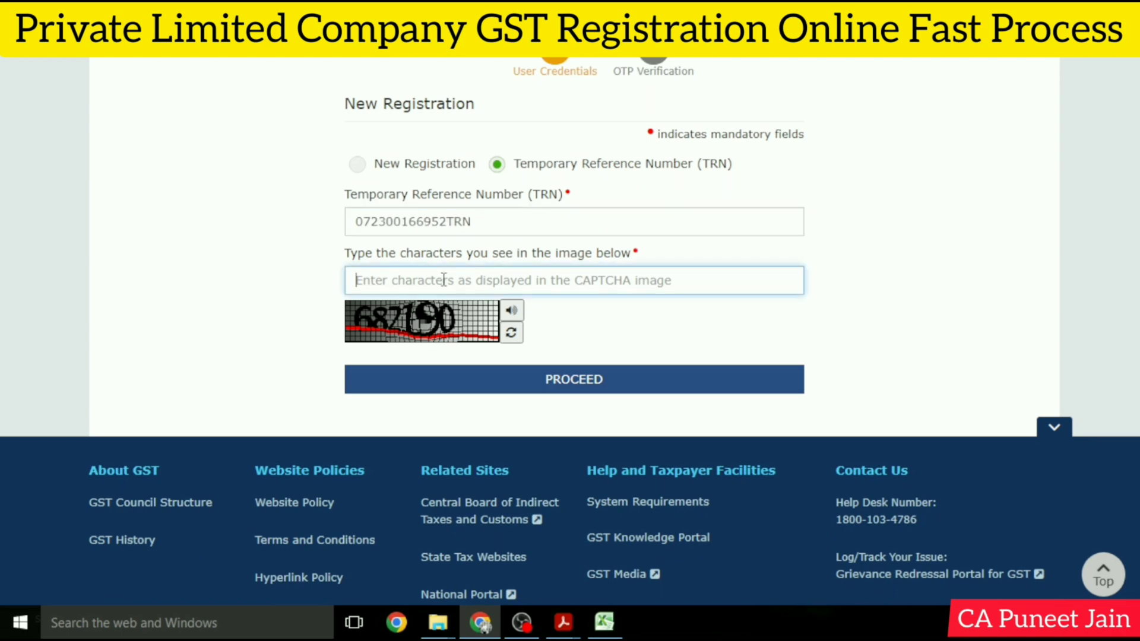
type("68")
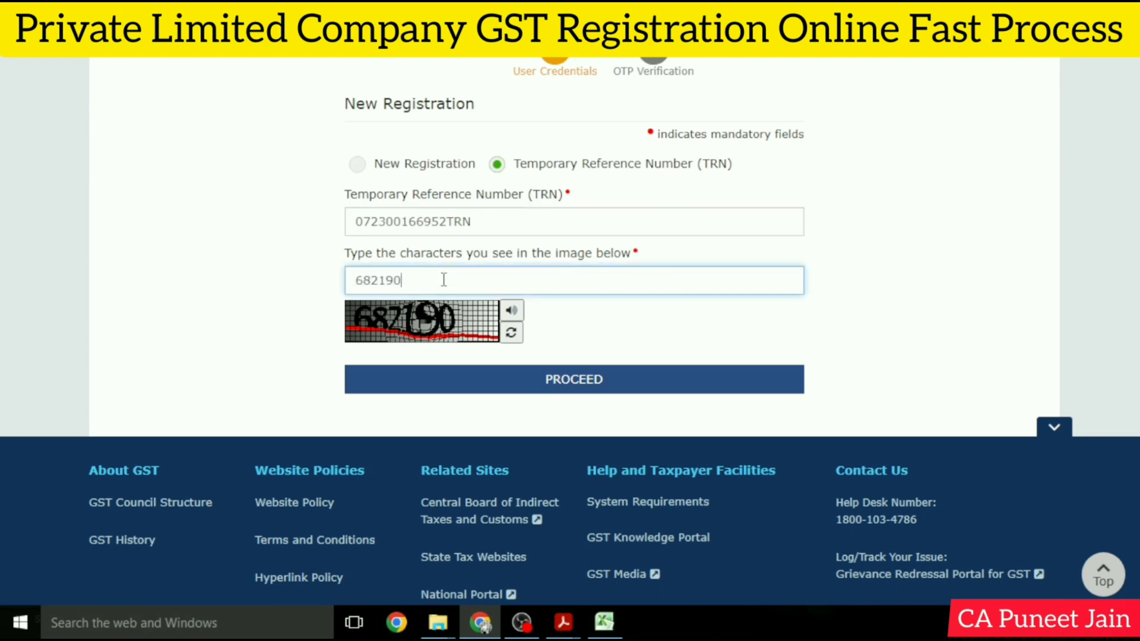
type("2190")
left_click(579, 386)
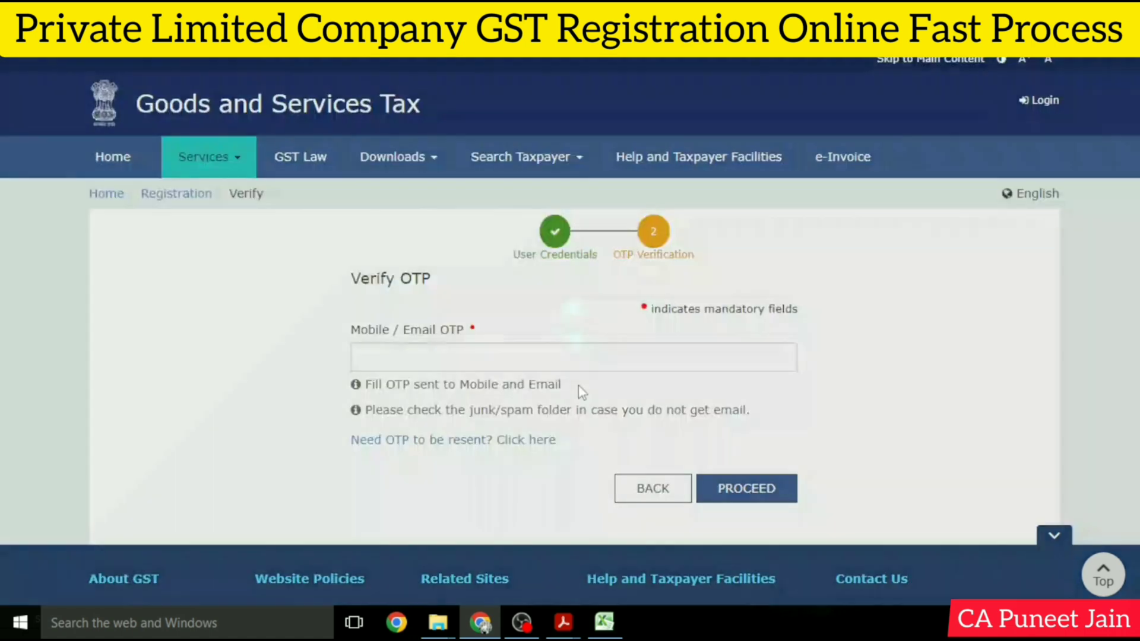
Complete the OTP verification to reach the dashboard.
scroll(1035, 313, "down", 1)
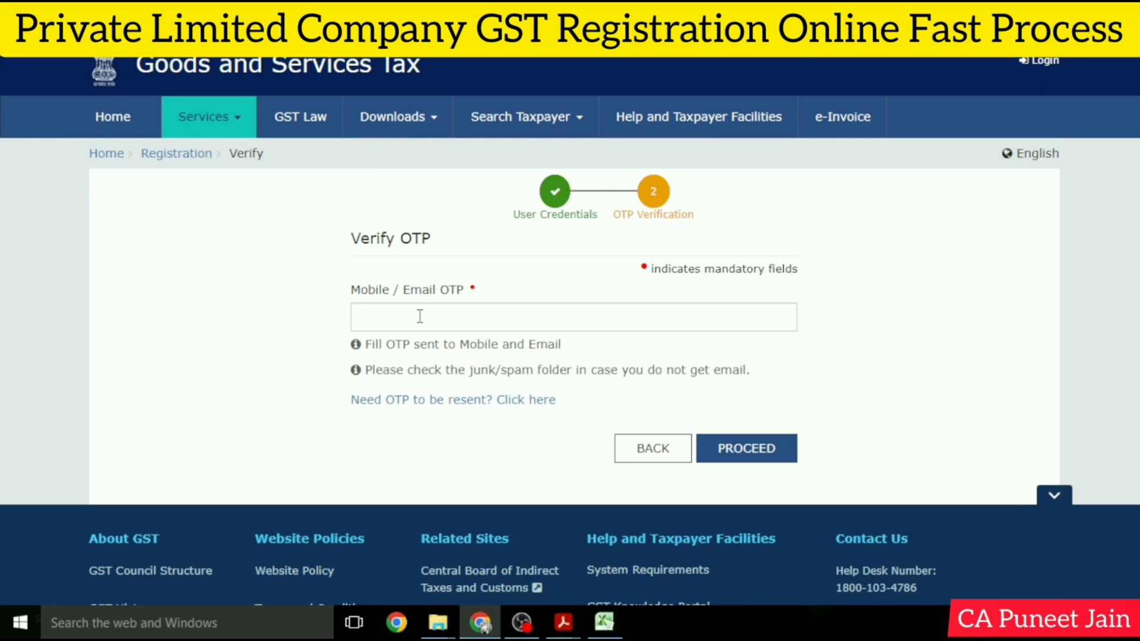
left_click(520, 619)
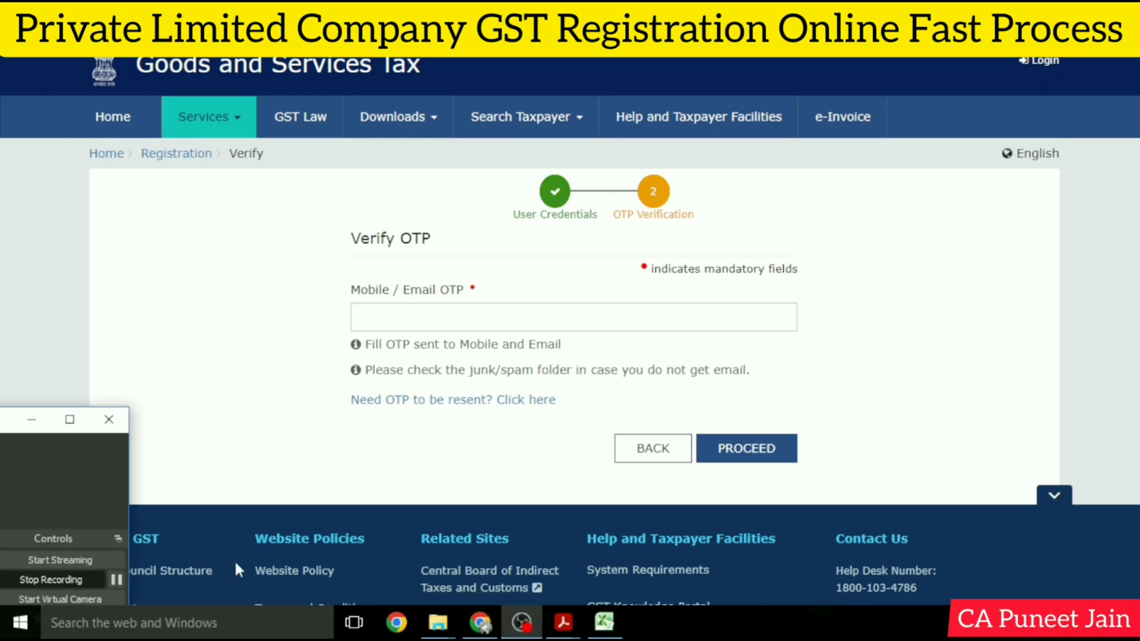
left_click(122, 582)
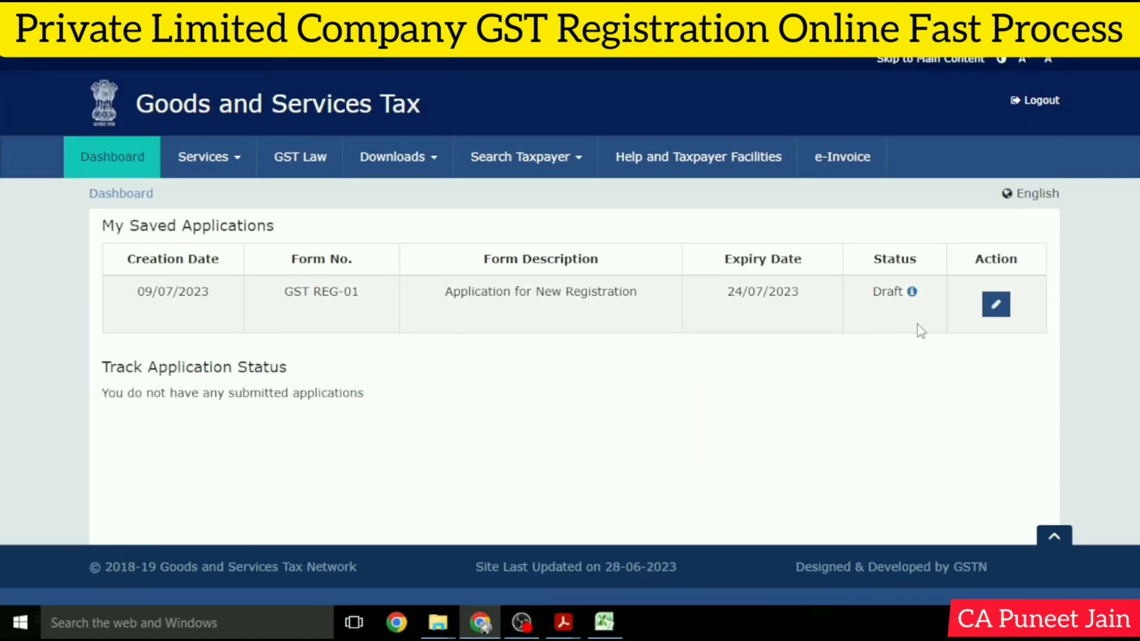
Resume the draft application and copy the legal name into Trade Name.
left_click(996, 304)
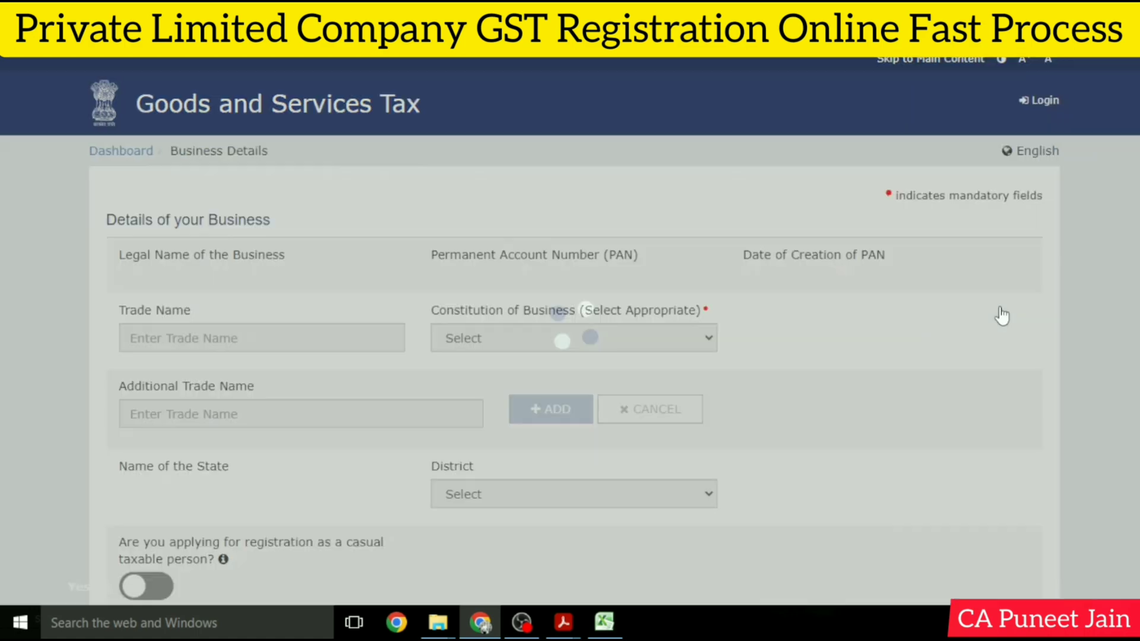
scroll(798, 237, "down", 3)
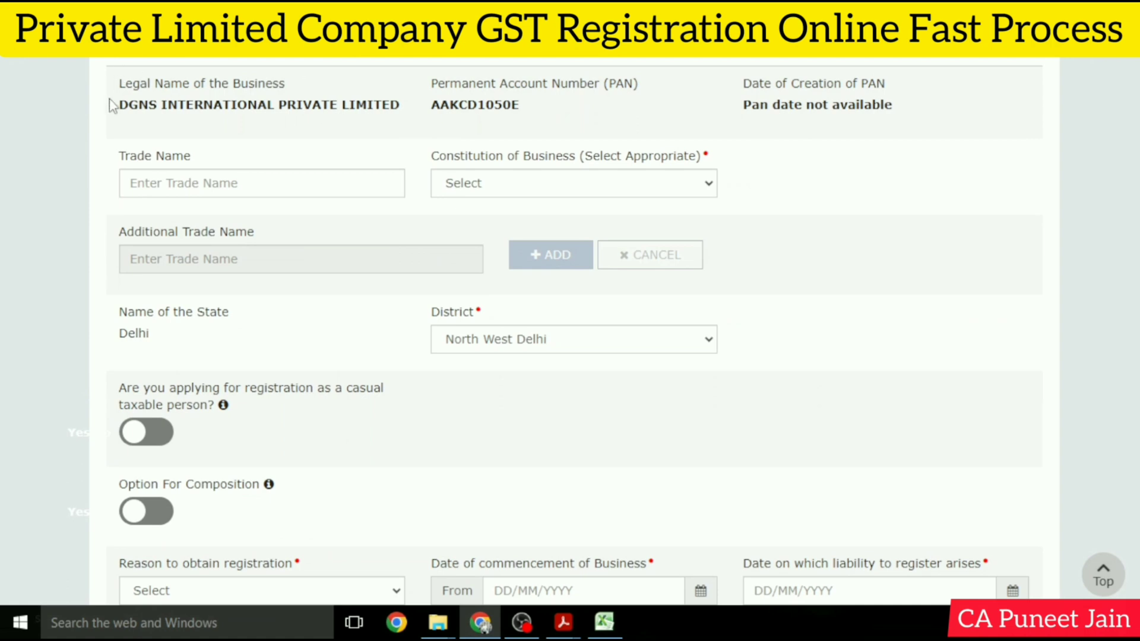
left_click_drag(116, 106, 401, 127)
key("ctrl+c")
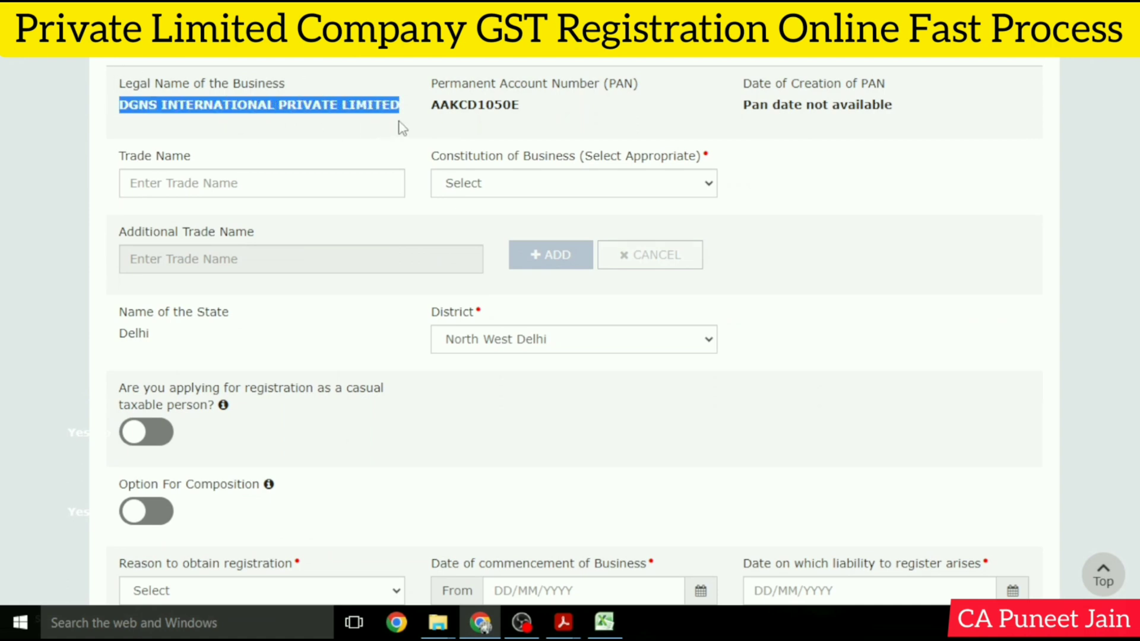
left_click(267, 184)
key("ctrl+v")
Set Constitution of Business to Private Limited Company.
scroll(1060, 264, "down", 1)
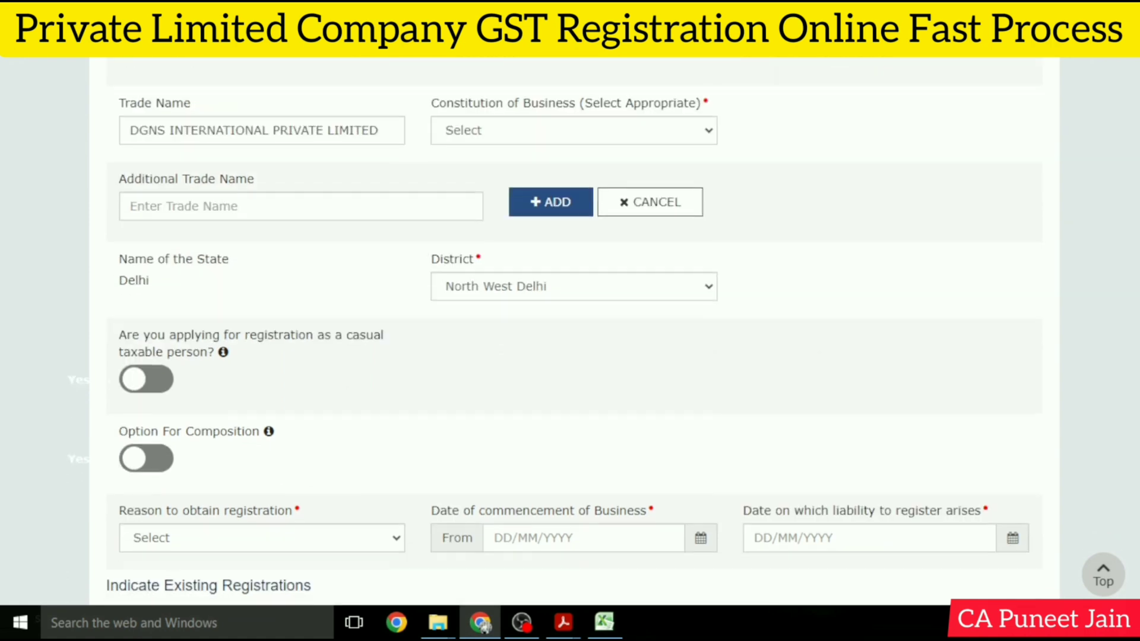
left_click(638, 132)
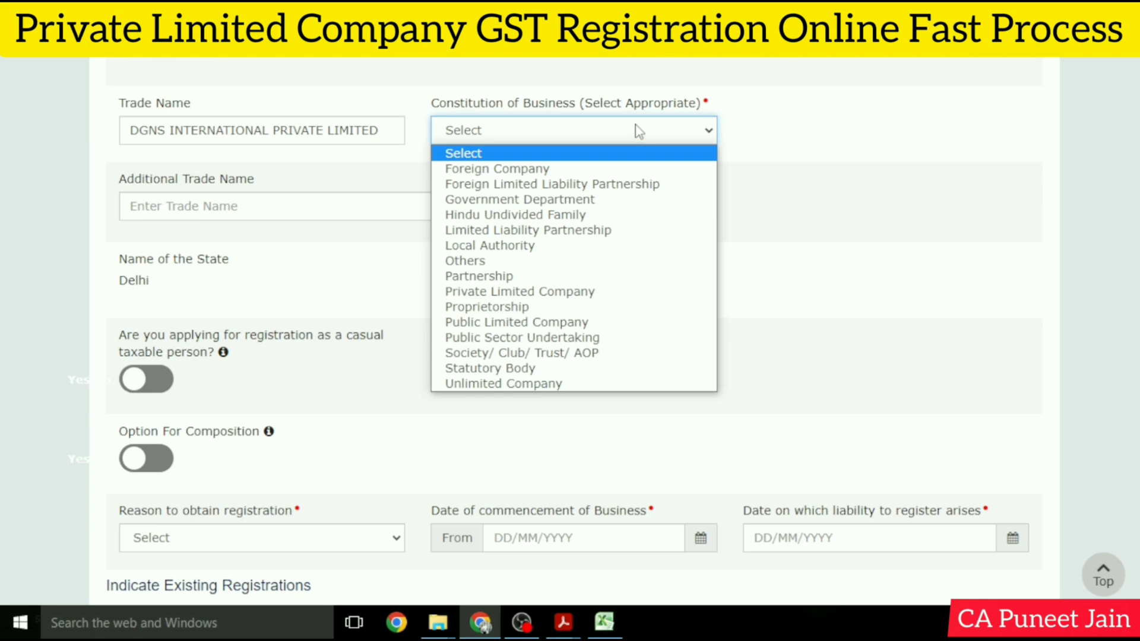
left_click(542, 293)
scroll(236, 178, "down", 1)
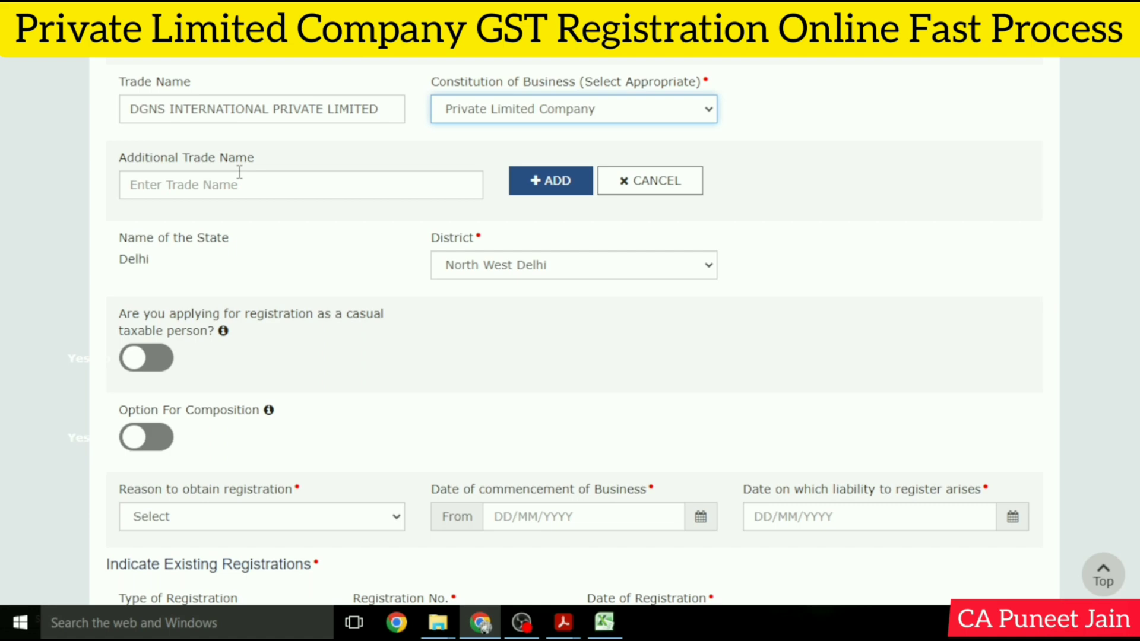
left_click(538, 393)
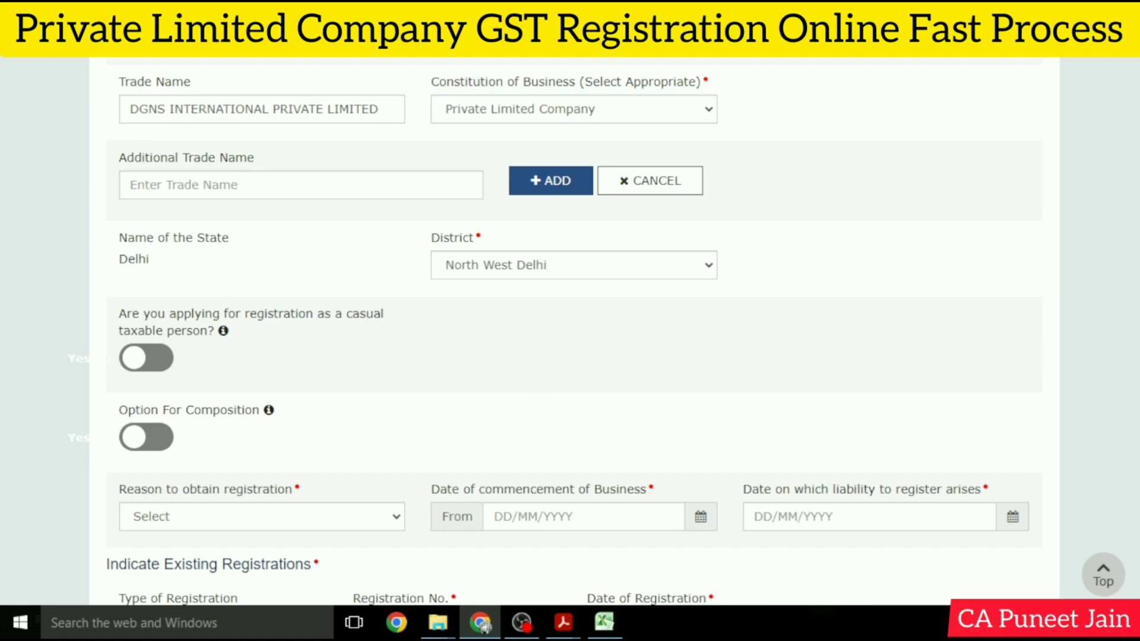
scroll(808, 382, "down", 3)
left_click(326, 341)
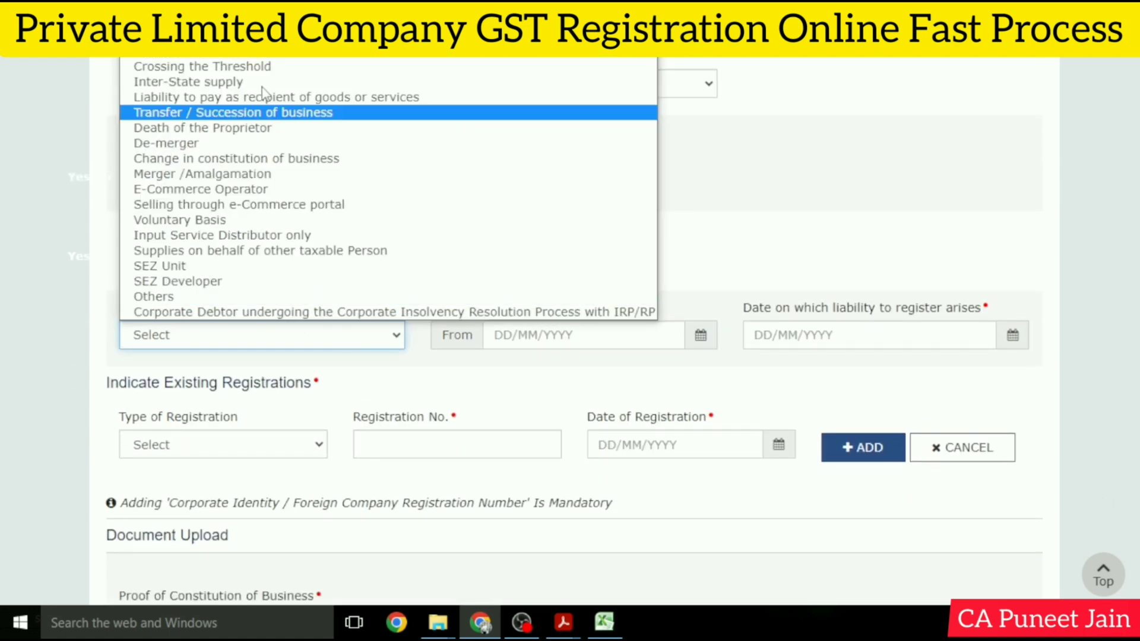
Choose Voluntary Basis as the reason and enter commencement date 01/07/2023.
left_click(259, 219)
left_click(558, 334)
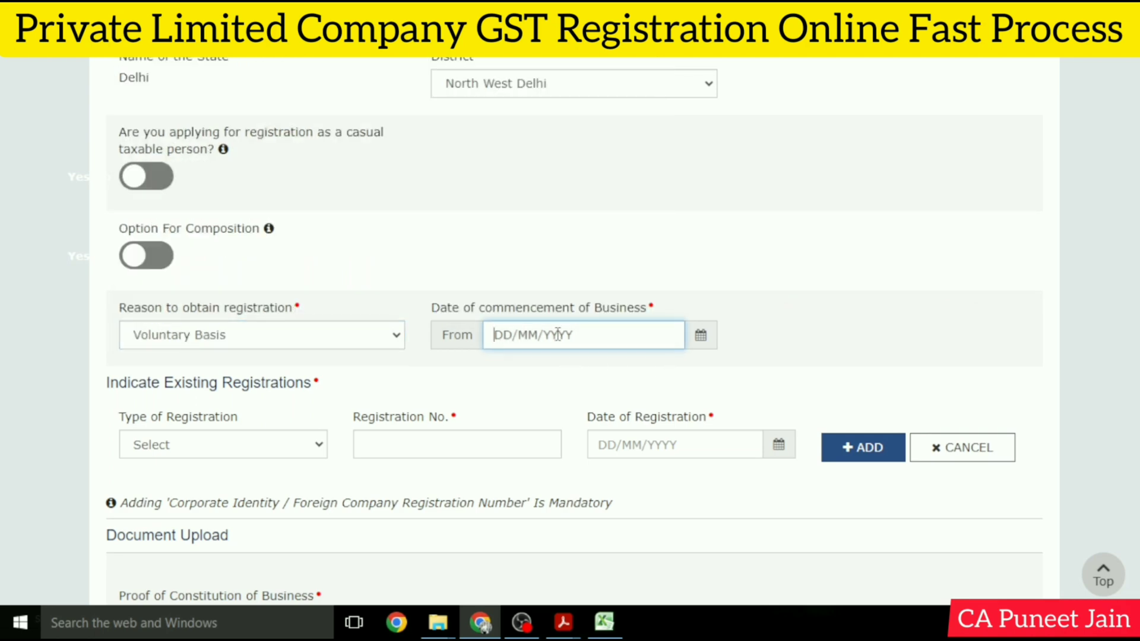
type("01/07/2023")
left_click(649, 307)
left_click(845, 340)
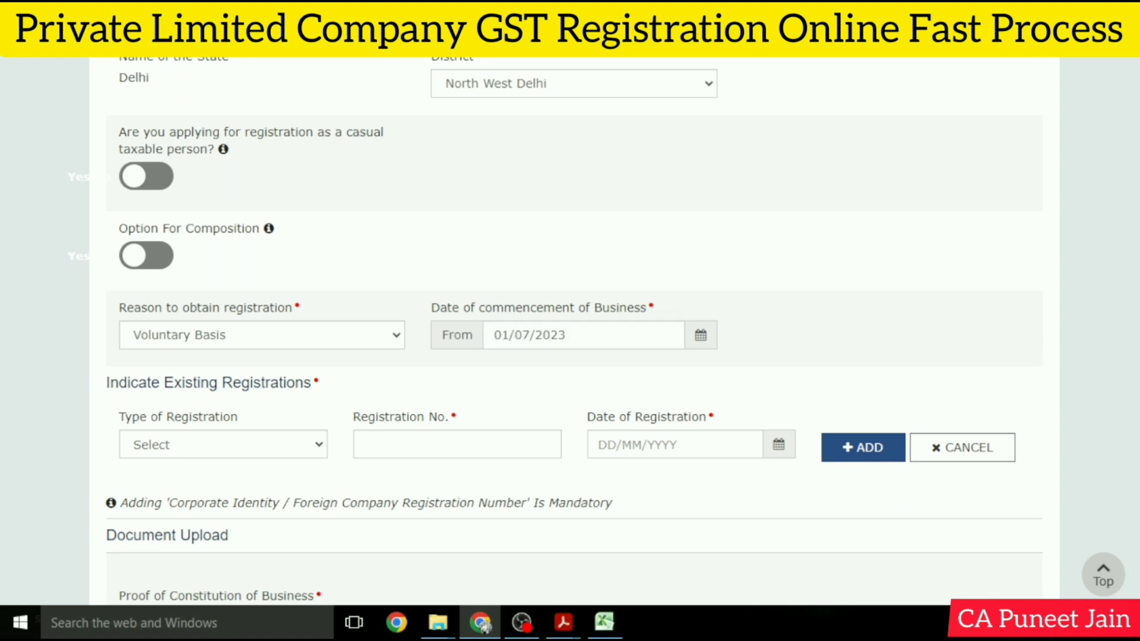
scroll(574, 325, "down", 2)
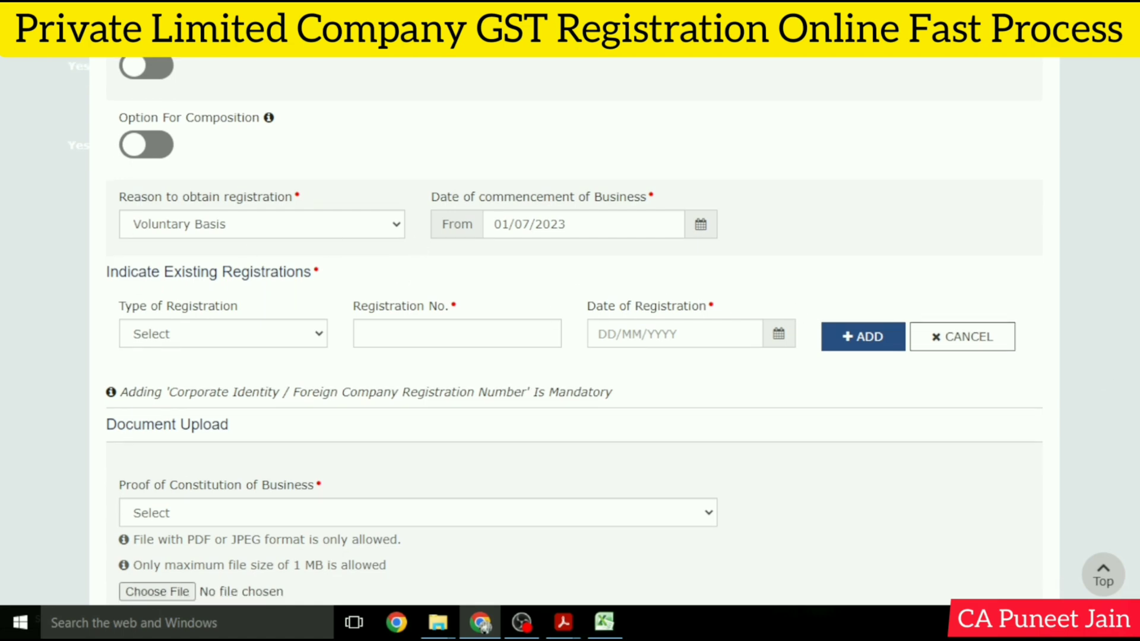
scroll(703, 450, "down", 1)
Set the existing registration type to Corporate Identity Number.
left_click(277, 310)
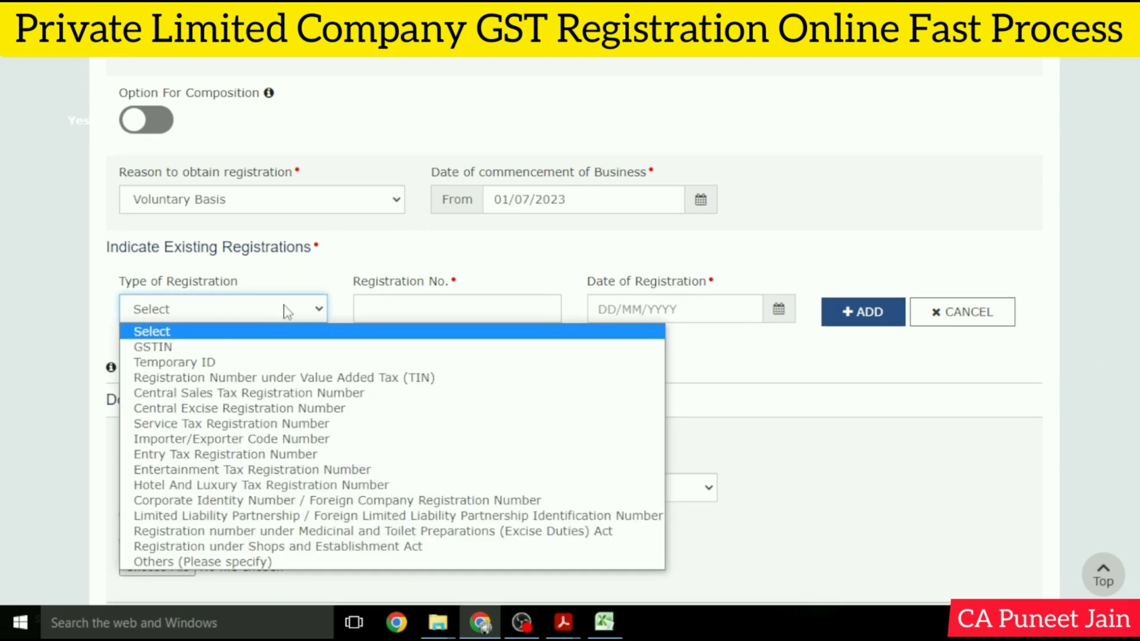
left_click(276, 501)
left_click(460, 309)
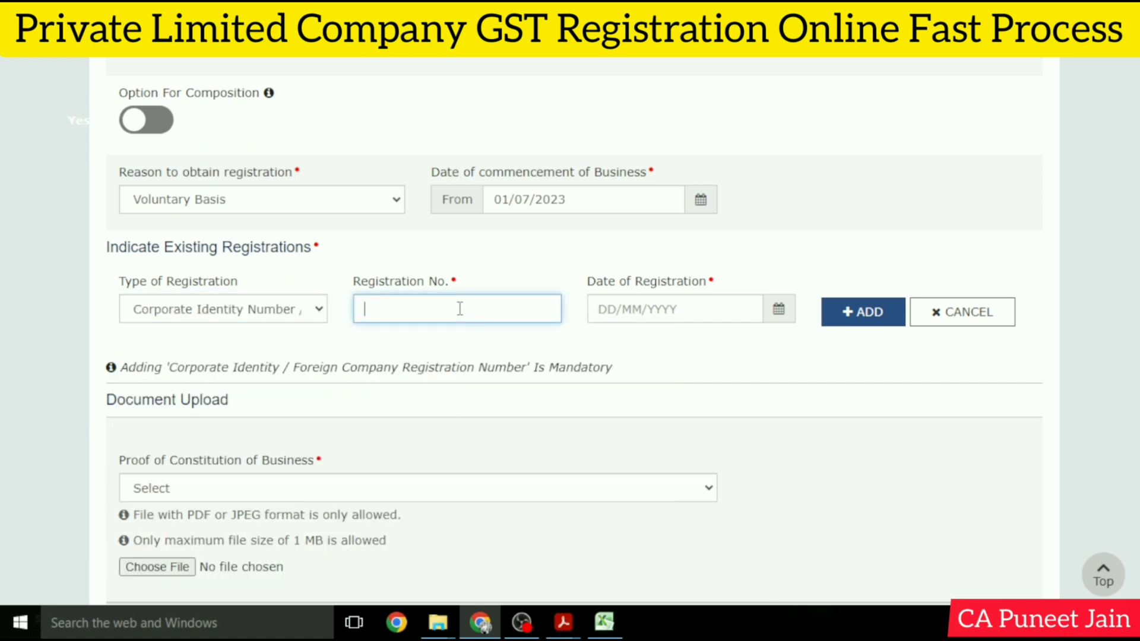
scroll(733, 298, "down", 1)
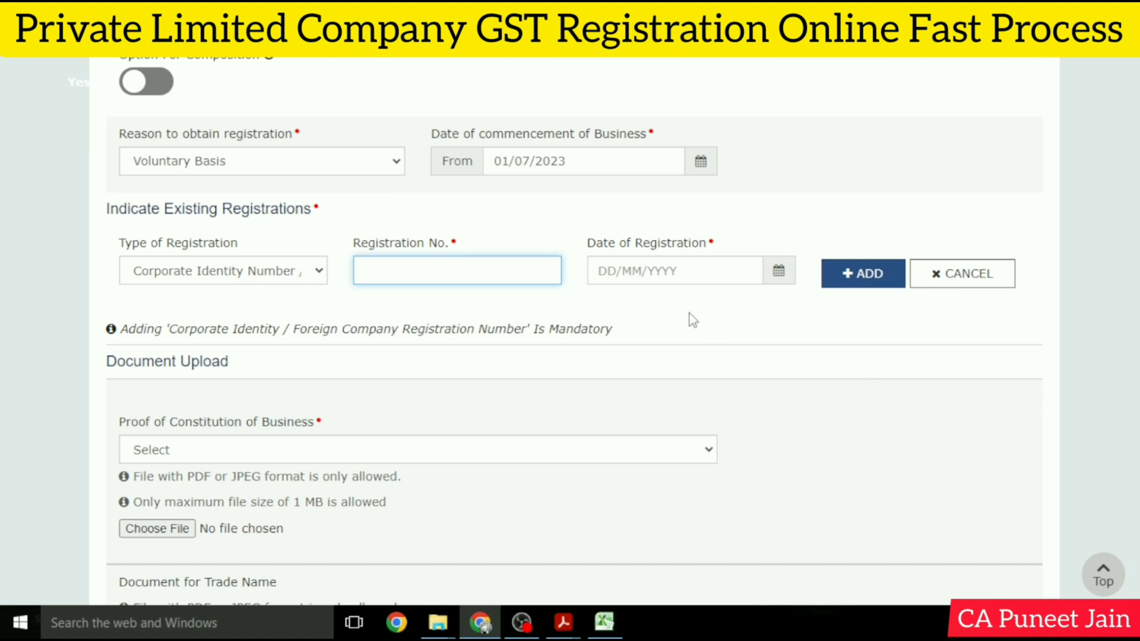
scroll(593, 386, "down", 1)
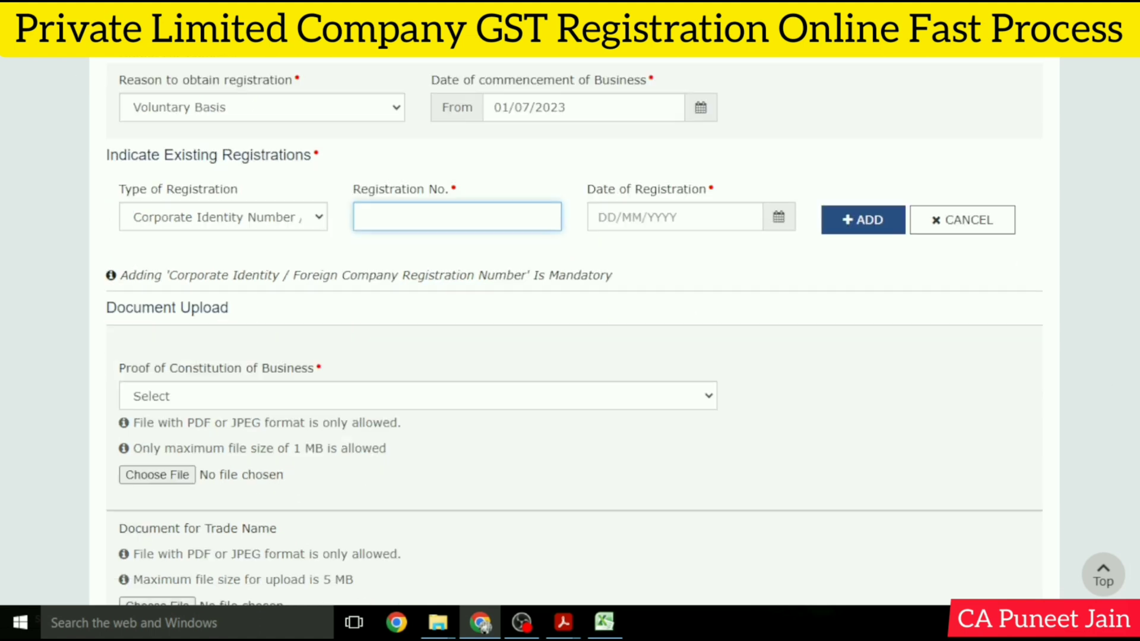
Choose Certificate of Incorporation as the proof of constitution.
left_click(252, 397)
left_click(247, 433)
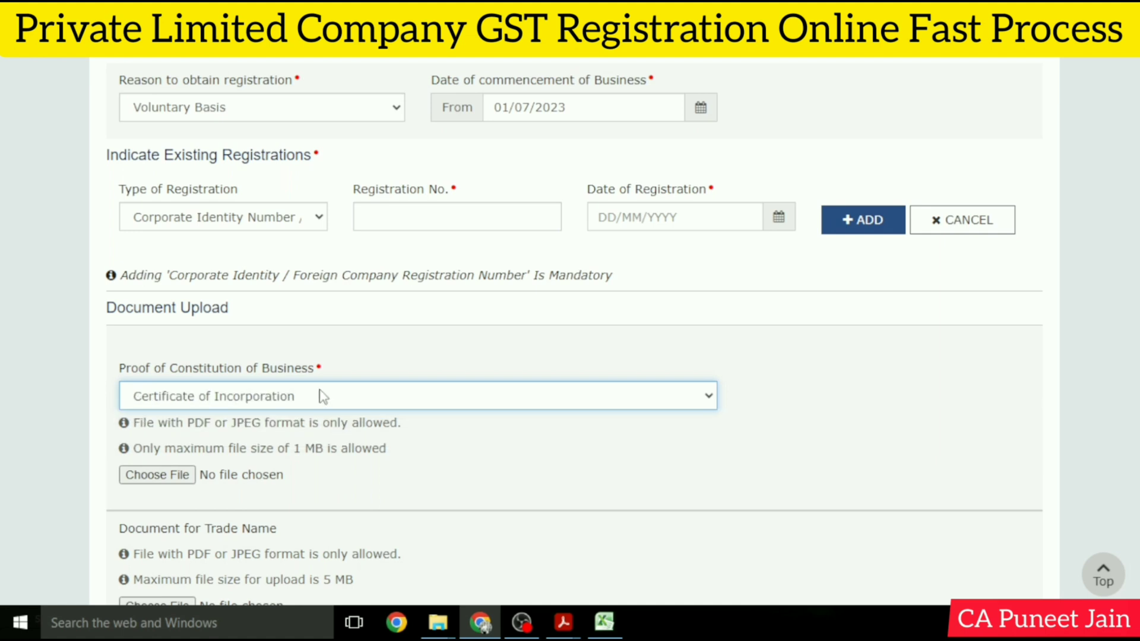
left_click(400, 205)
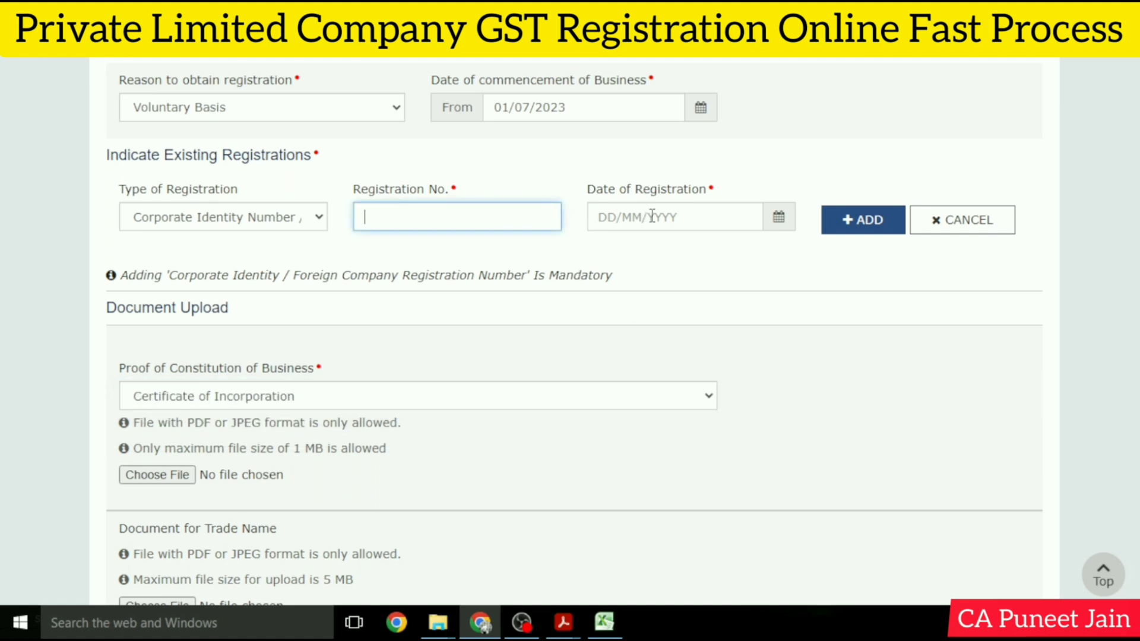
scroll(623, 325, "down", 1)
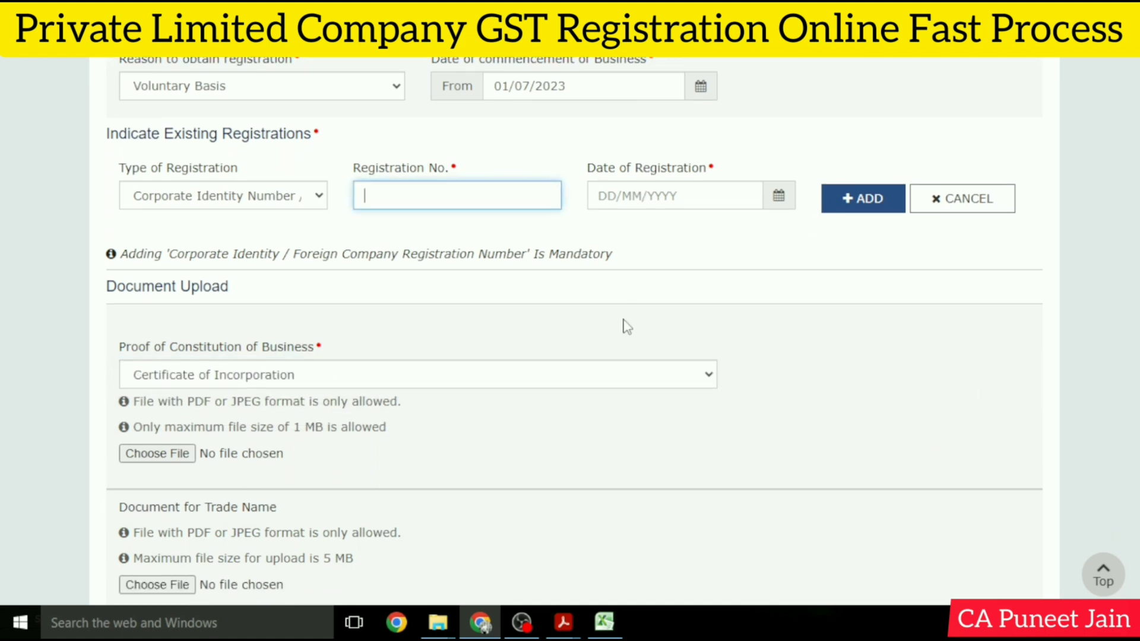
scroll(611, 325, "down", 3)
scroll(1137, 486, "up", 3)
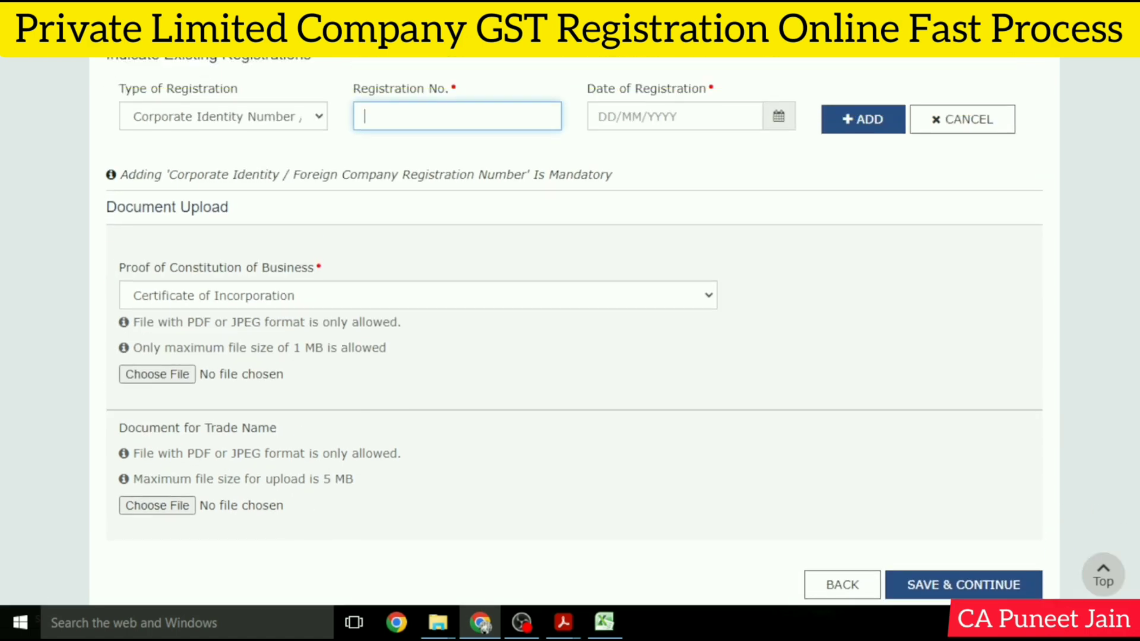
left_click(522, 621)
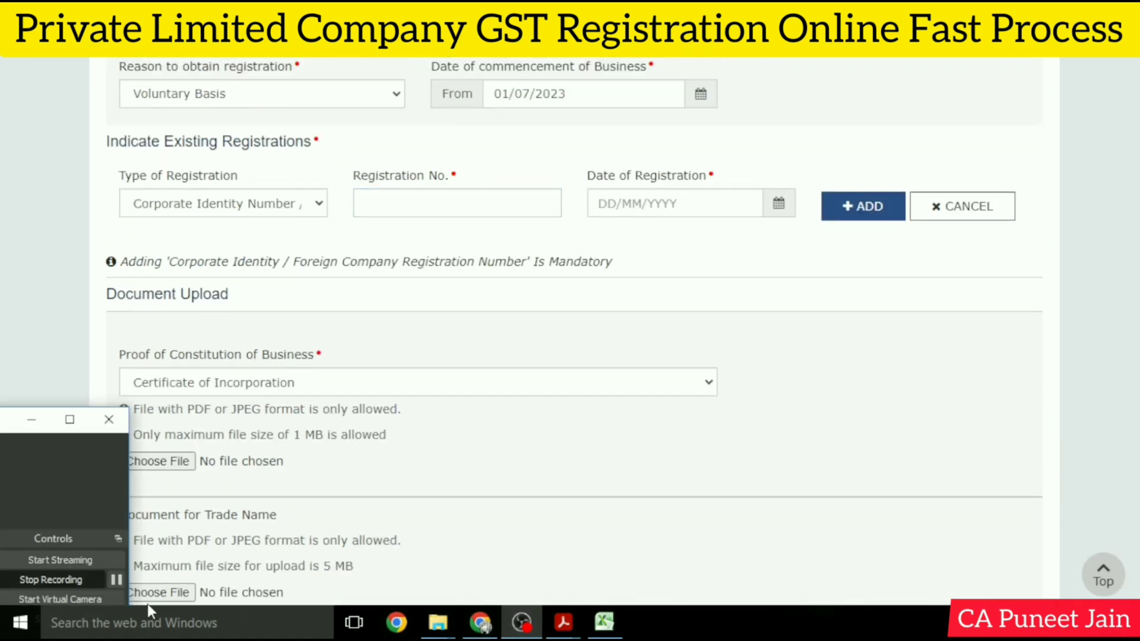
left_click(115, 578)
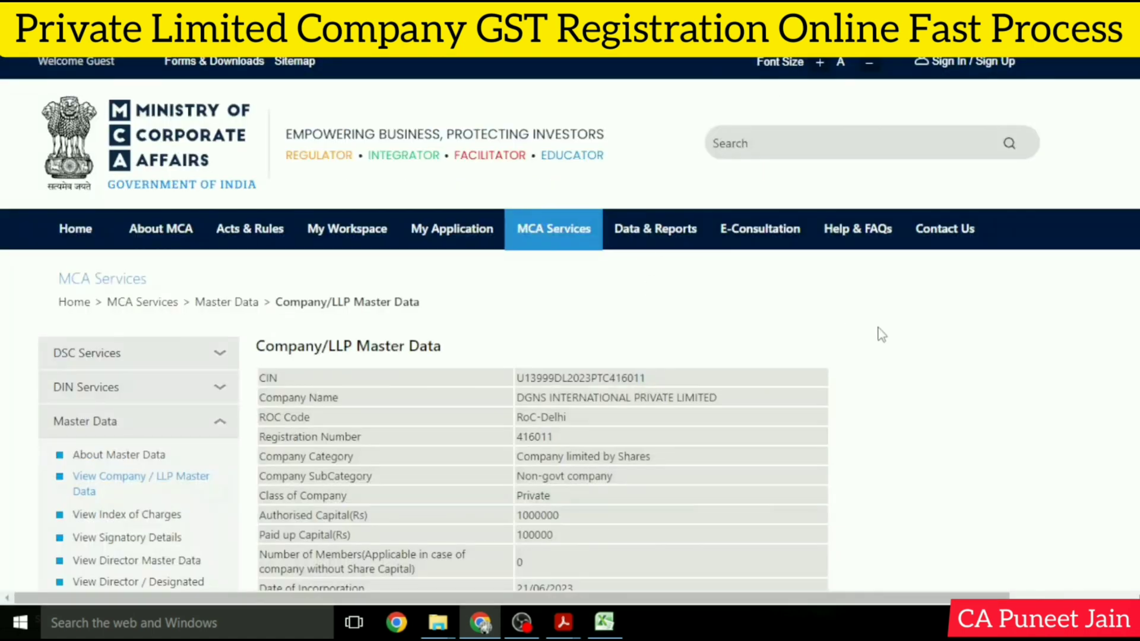
Look up the company's CIN and incorporation date 21/06/2023 in MCA Master Data.
mouse_move(532, 252)
mouse_move(538, 228)
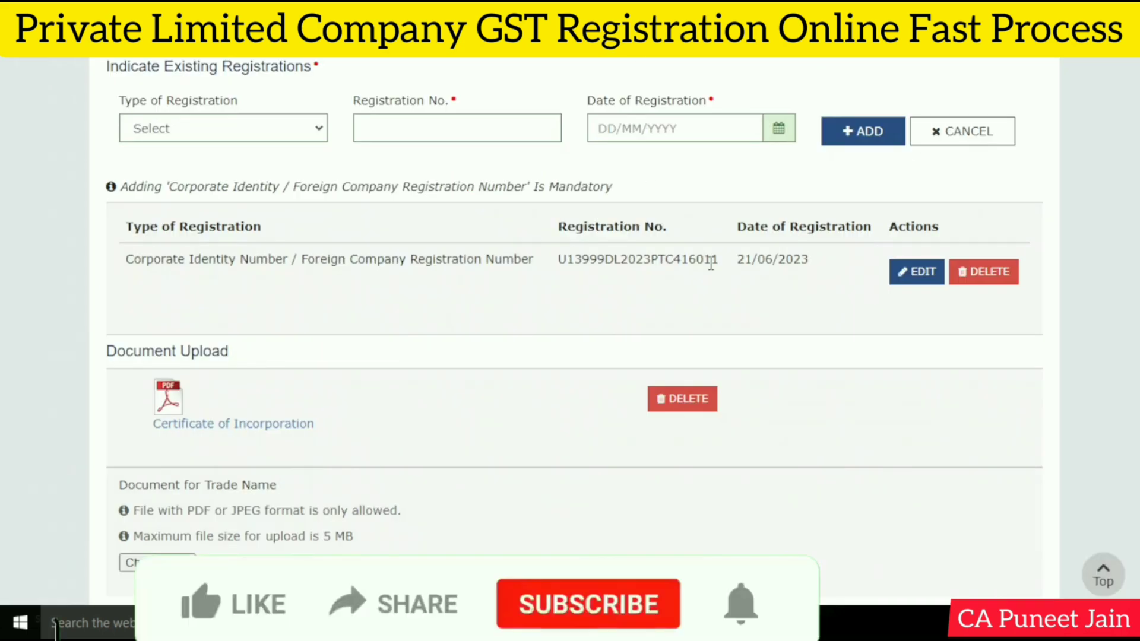
Save the business details and continue to the Promoter / Partners tab.
scroll(710, 263, "down", 1)
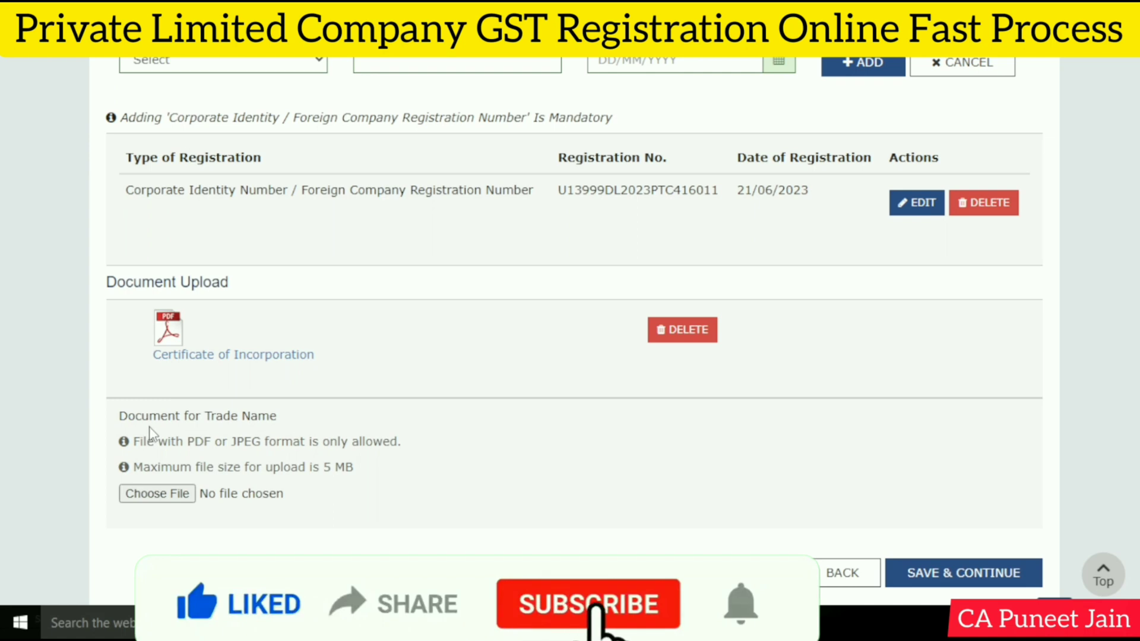
left_click(957, 569)
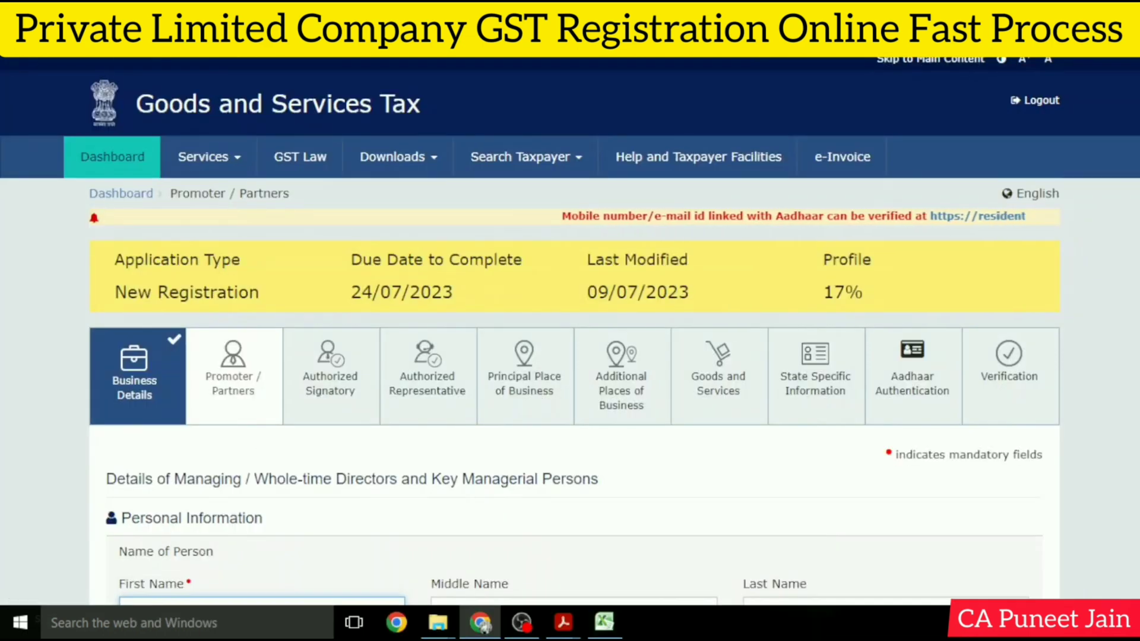
Mark the director as also an authorized signatory in Promoter / Partners.
scroll(332, 536, "down", 2)
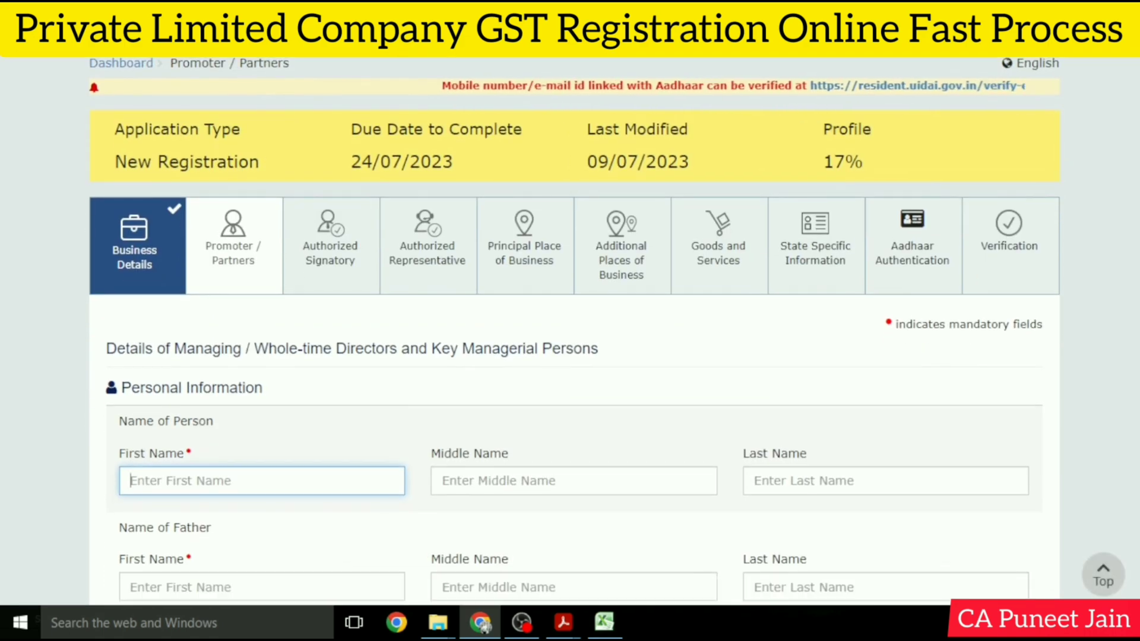
scroll(1045, 328, "down", 15)
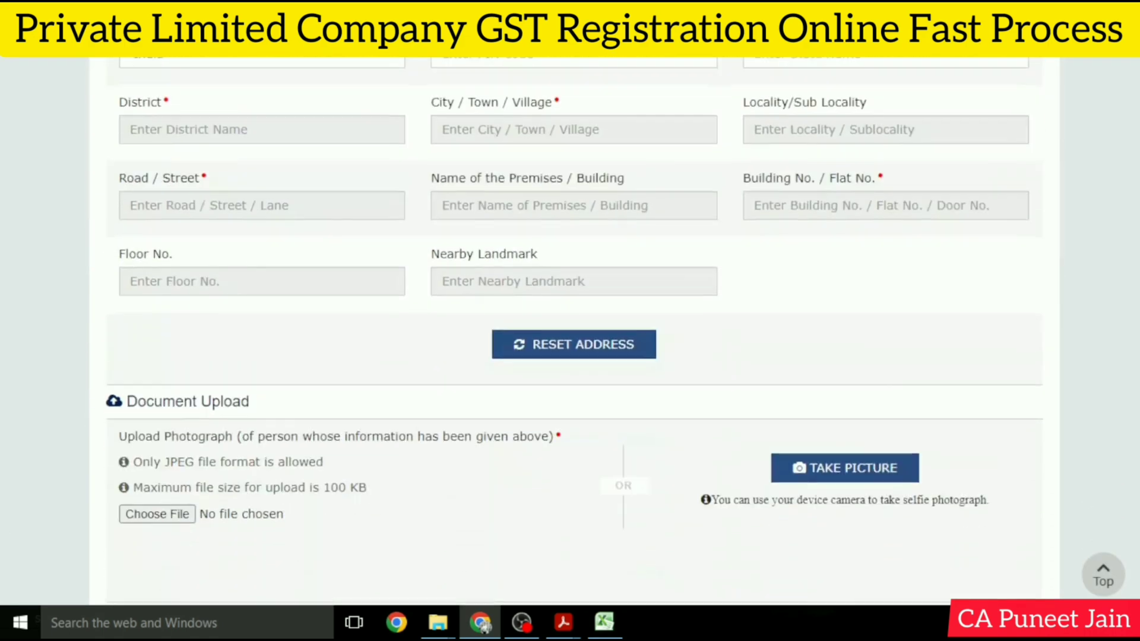
scroll(830, 469, "down", 1)
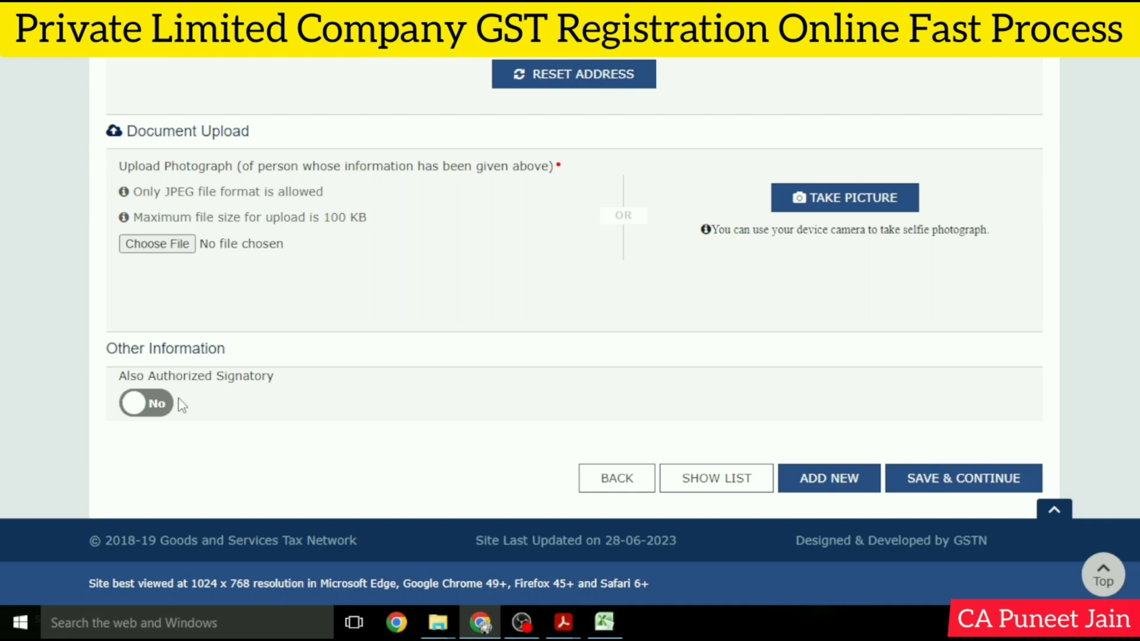
left_click(137, 414)
left_click(136, 414)
left_click(169, 411)
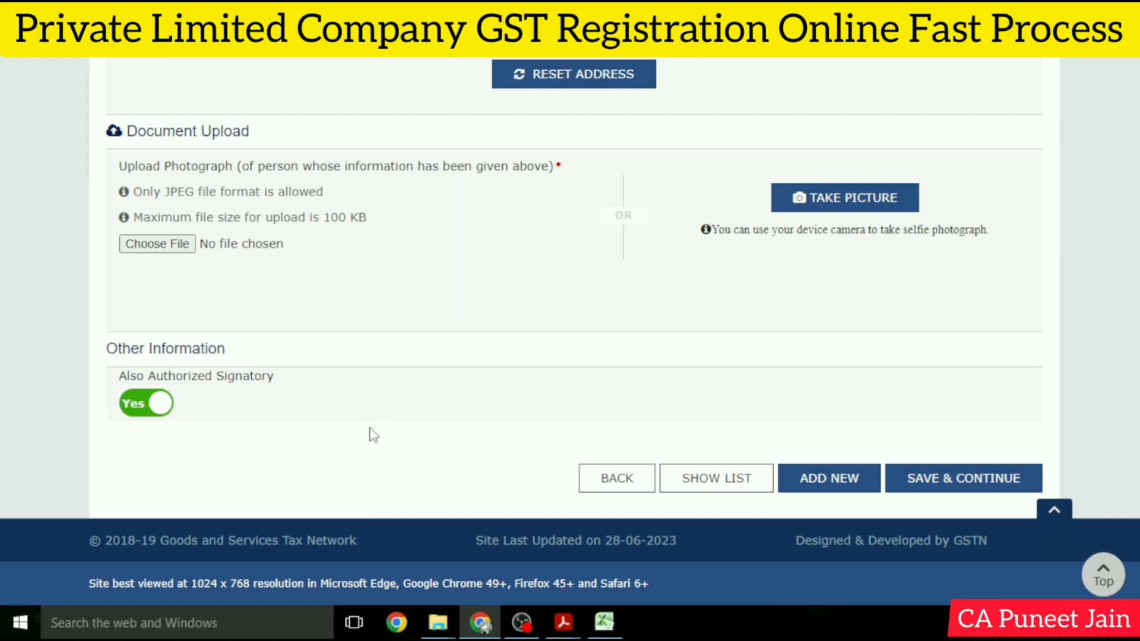
left_click(521, 622)
left_click(121, 581)
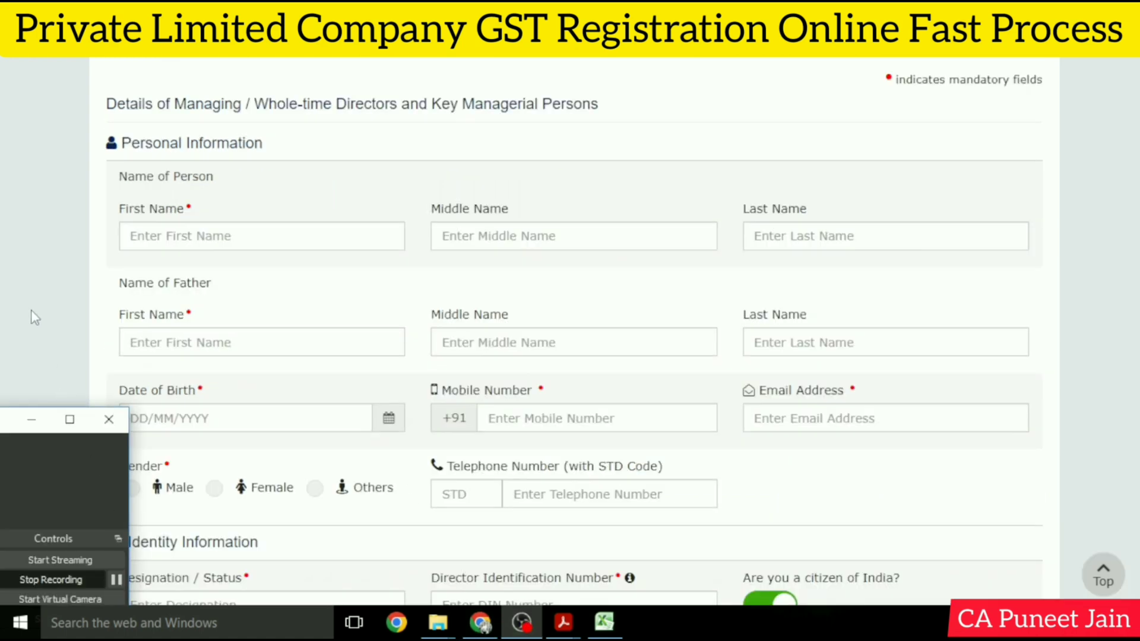
left_click(30, 309)
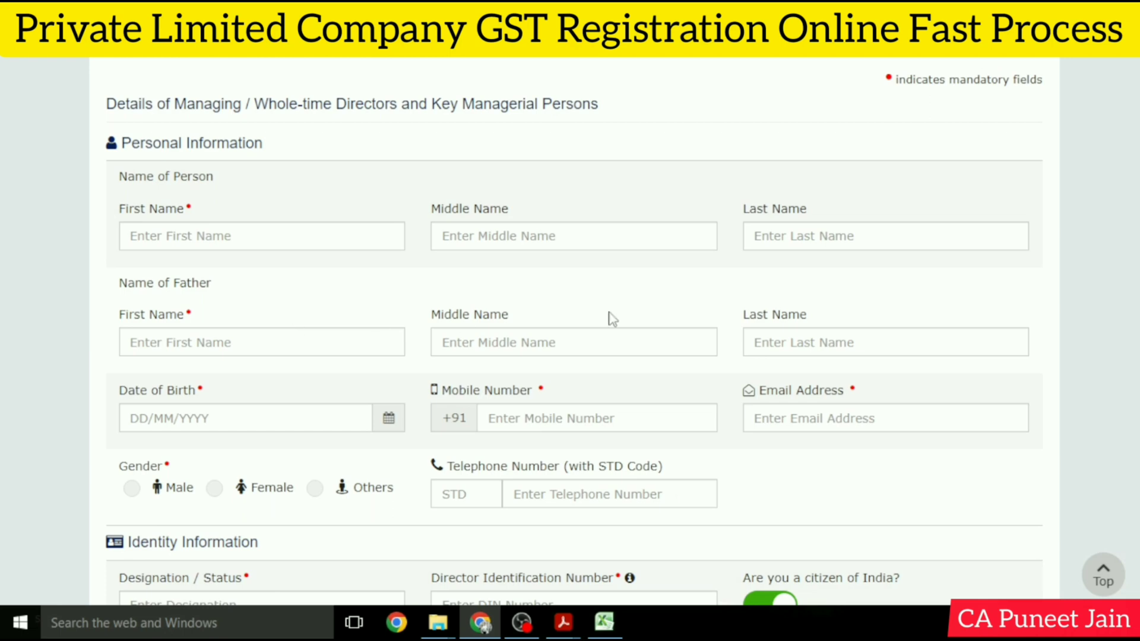
Fill in the director's designation and DIN, then save Promoter / Partners.
scroll(611, 319, "down", 1)
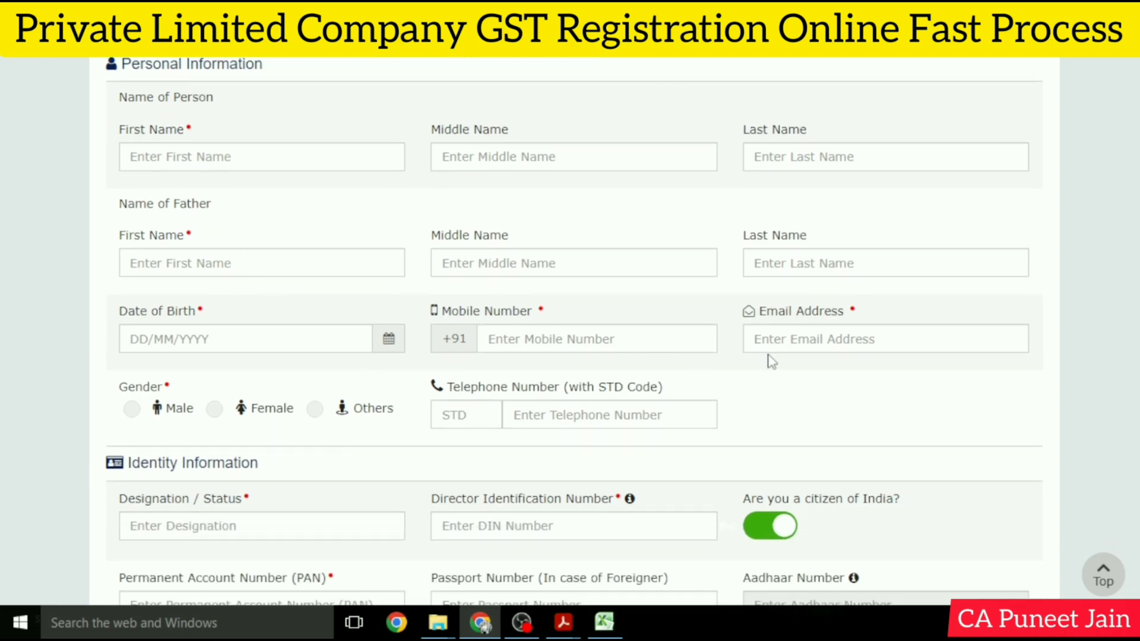
scroll(999, 339, "down", 1)
scroll(846, 303, "down", 2)
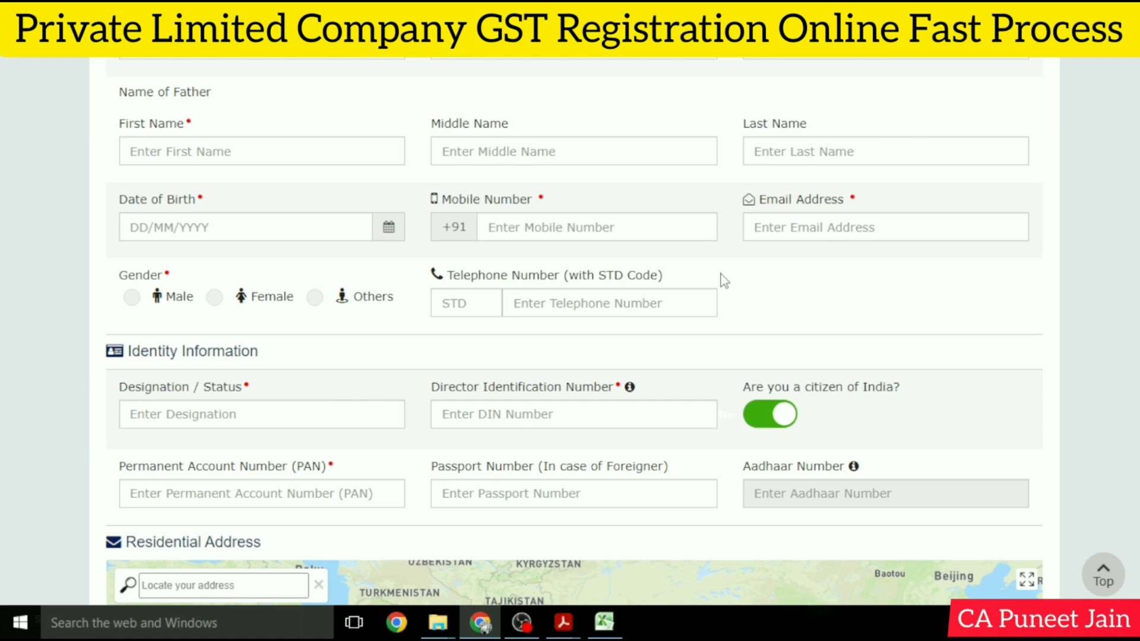
scroll(1133, 307, "down", 2)
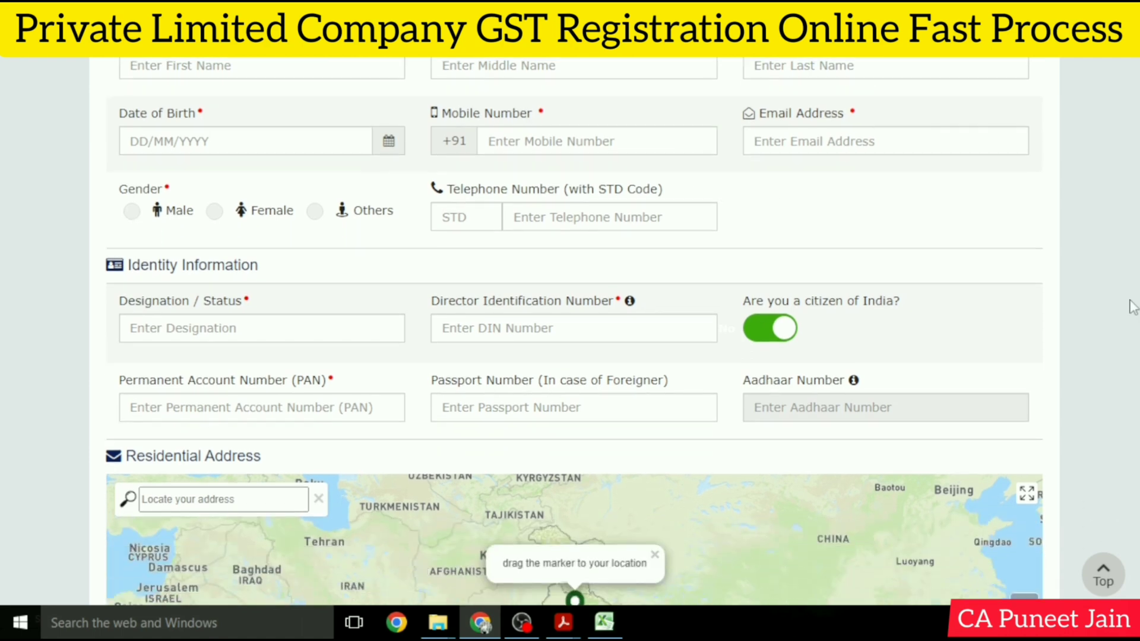
left_click(252, 329)
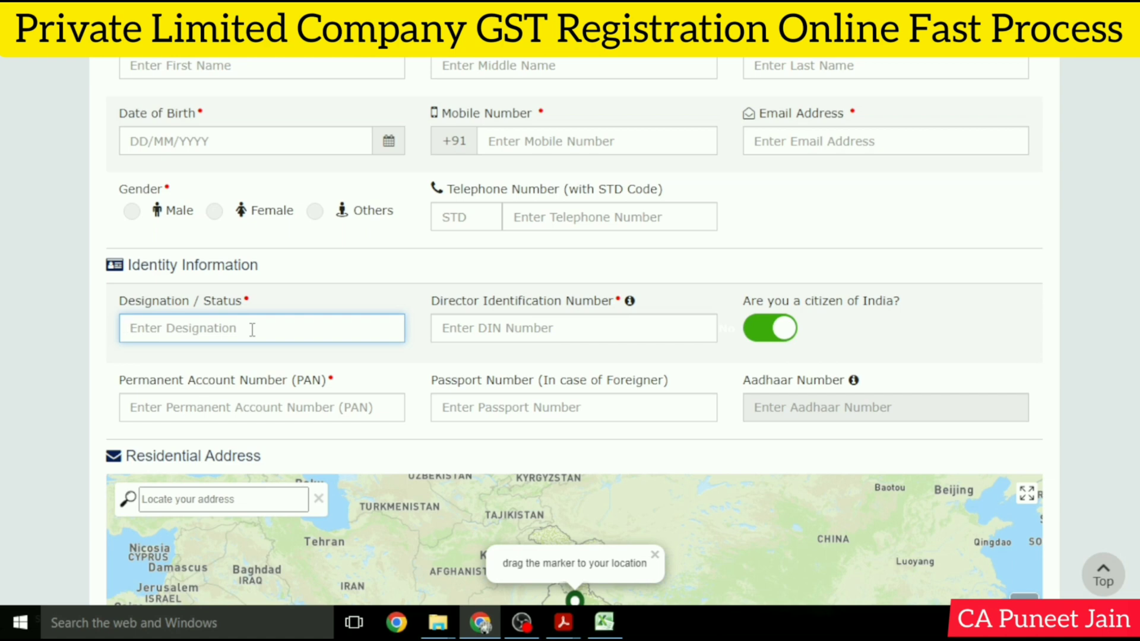
left_click(498, 329)
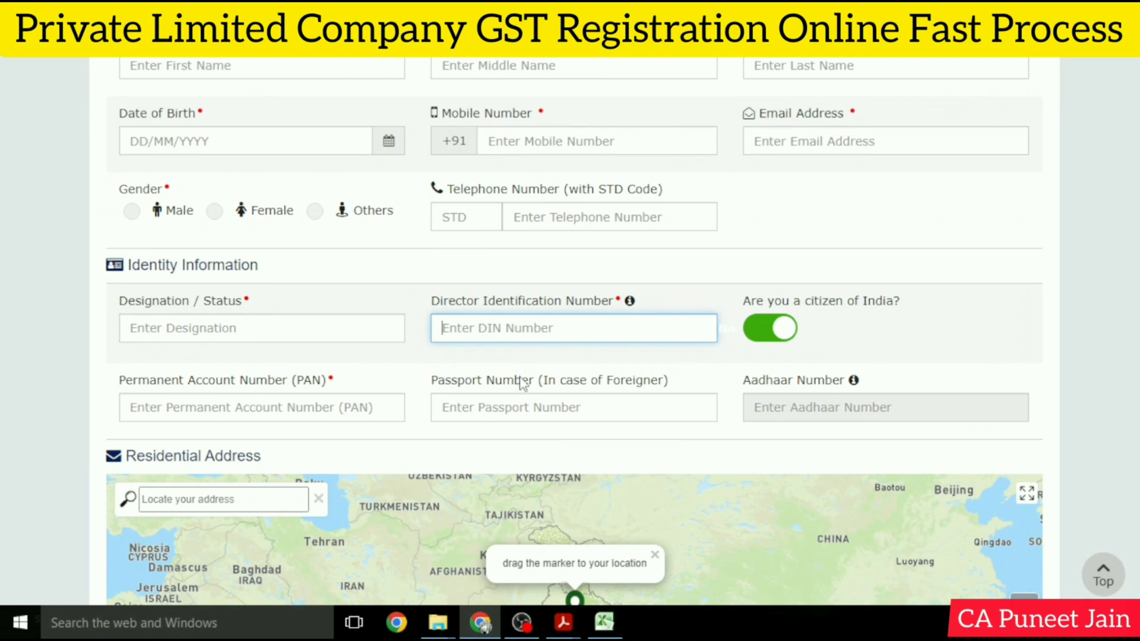
scroll(63, 319, "down", 2)
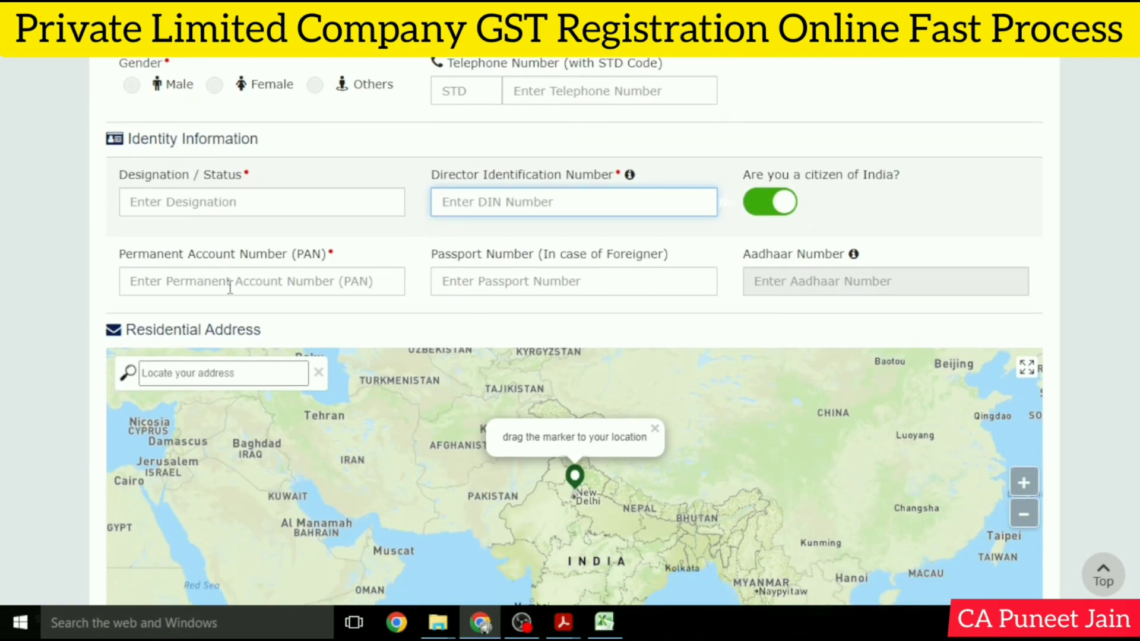
scroll(580, 331, "down", 8)
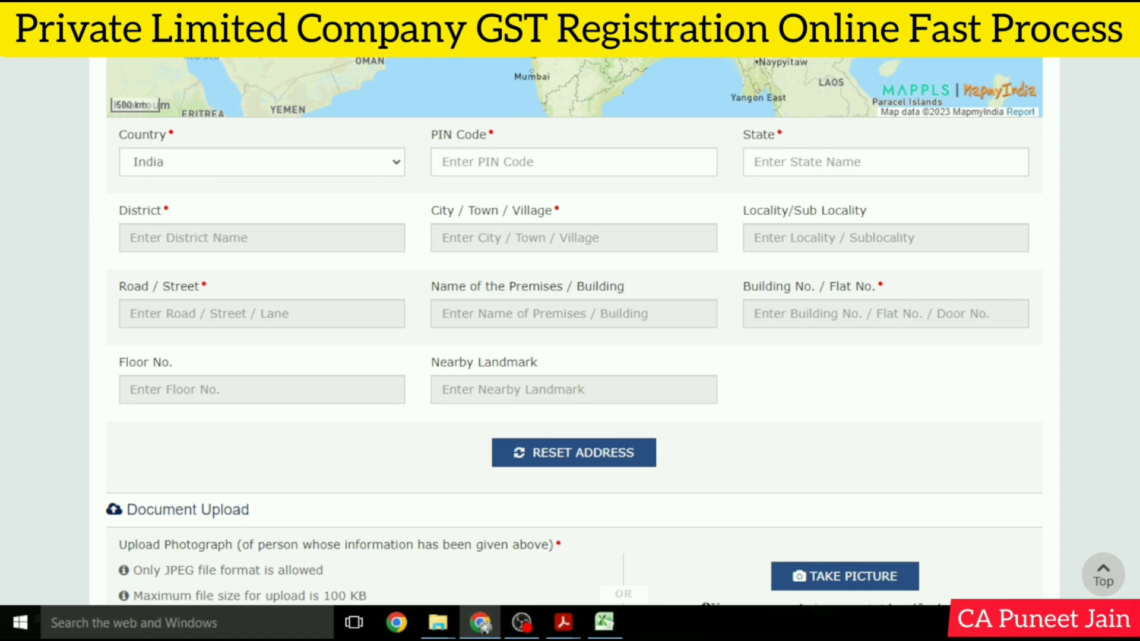
scroll(1071, 437, "down", 1)
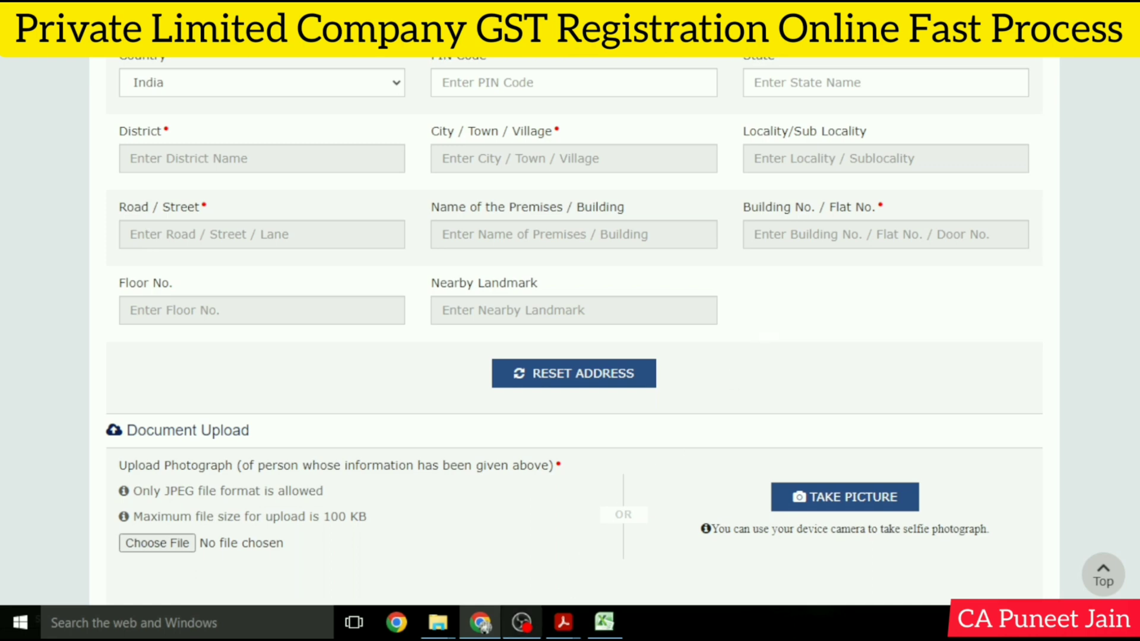
left_click(521, 622)
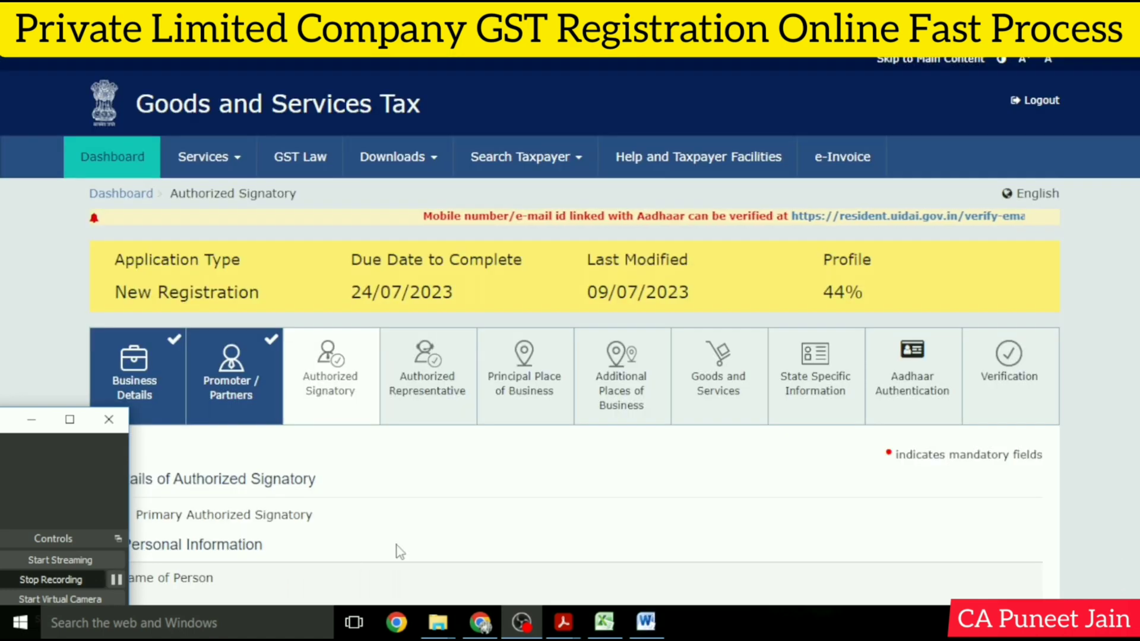
left_click(399, 551)
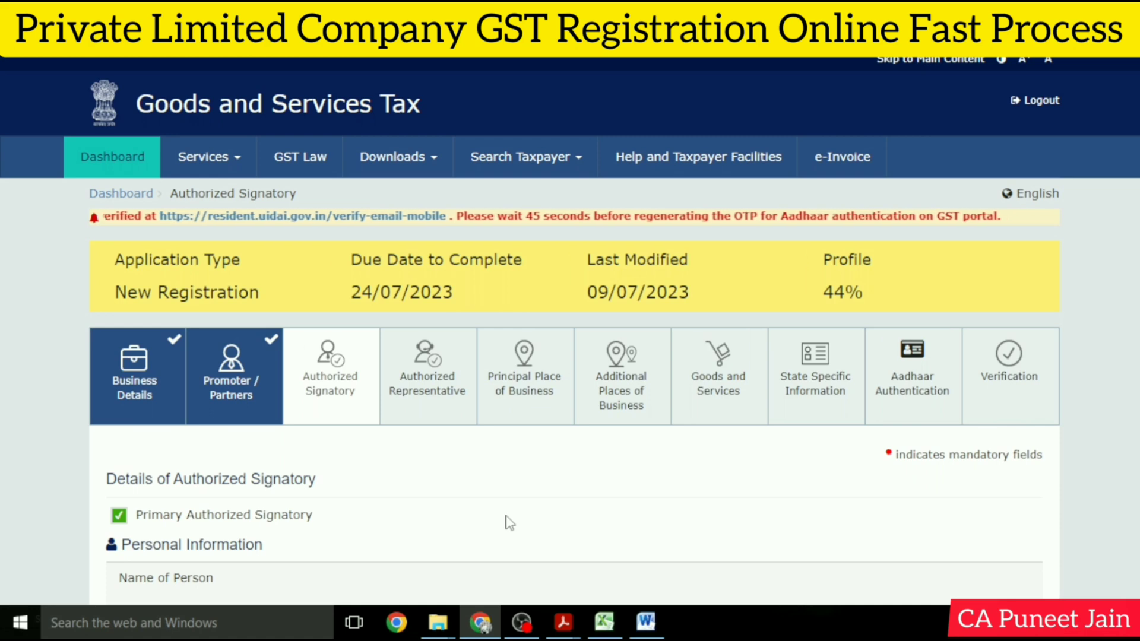
Set signatory proof to 'Copy of resolution passed by BoD / Managing Committee' and view the Word resolution.
left_click(523, 623)
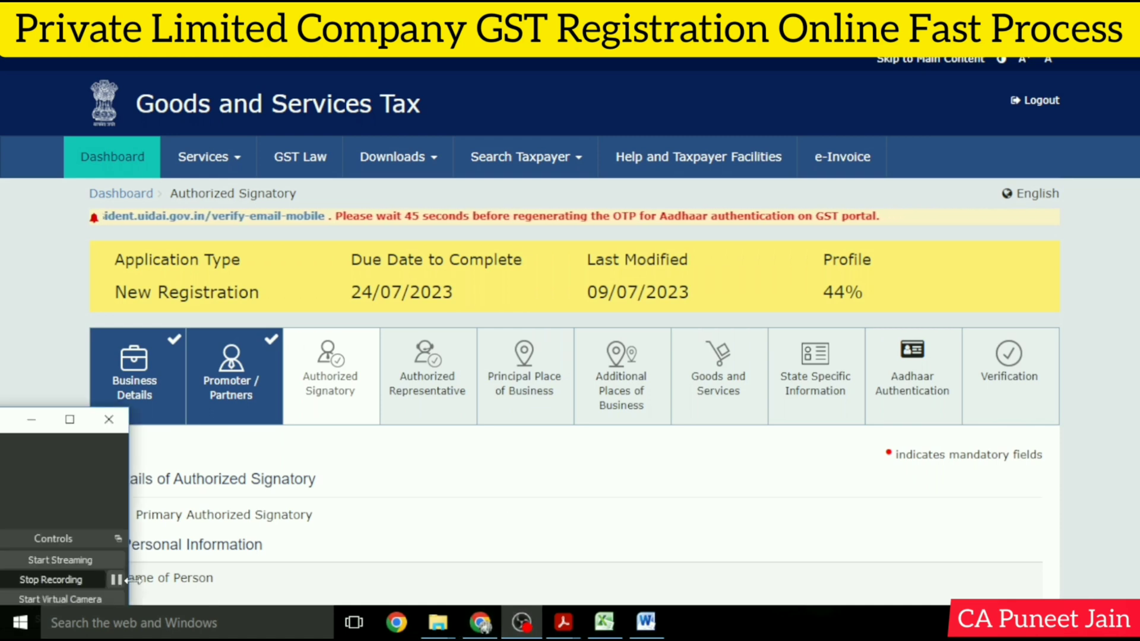
left_click(116, 579)
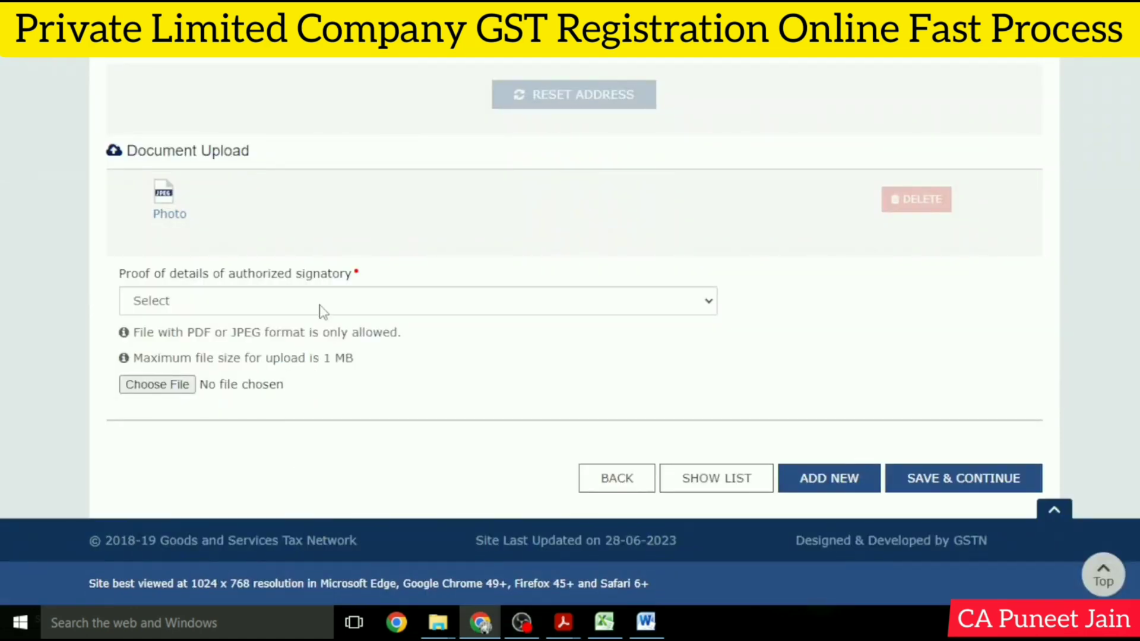
left_click(320, 306)
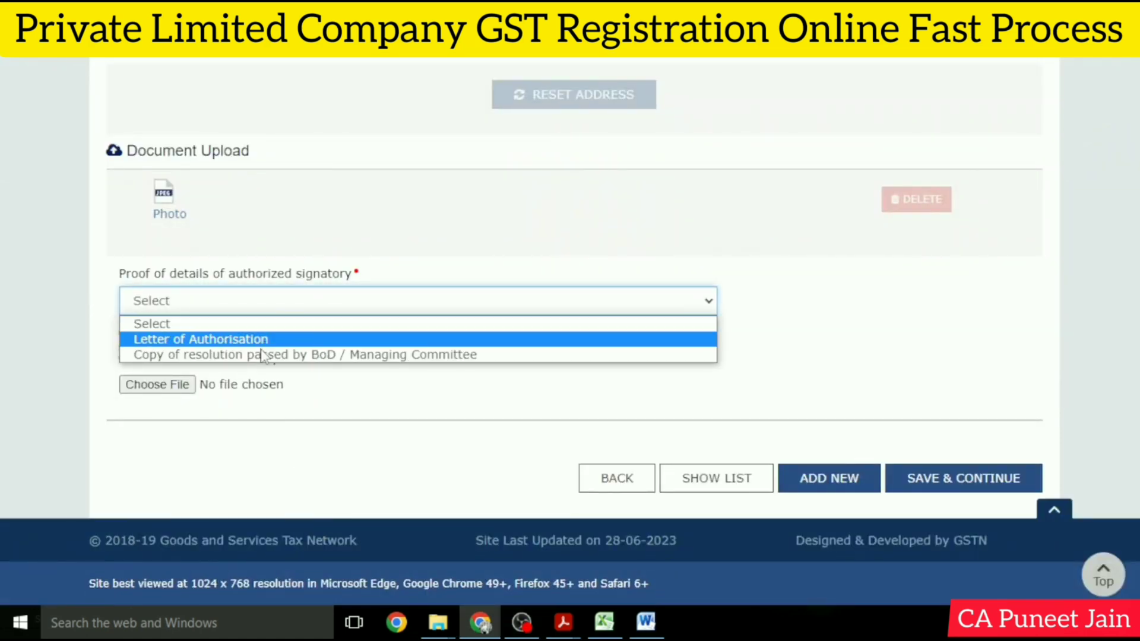
left_click(273, 356)
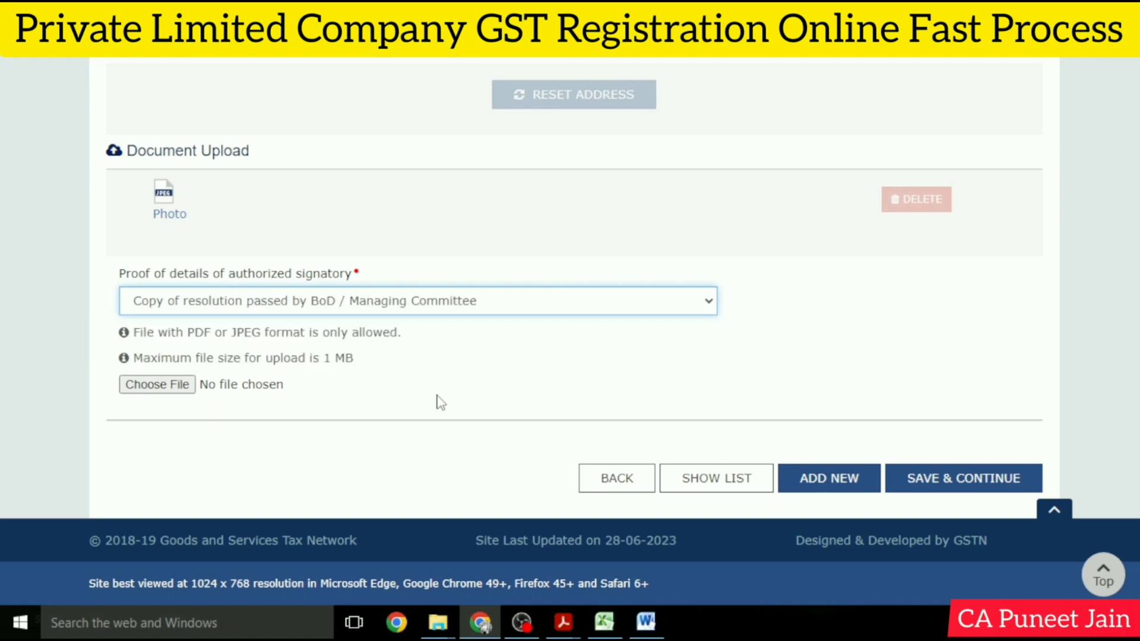
left_click(429, 411)
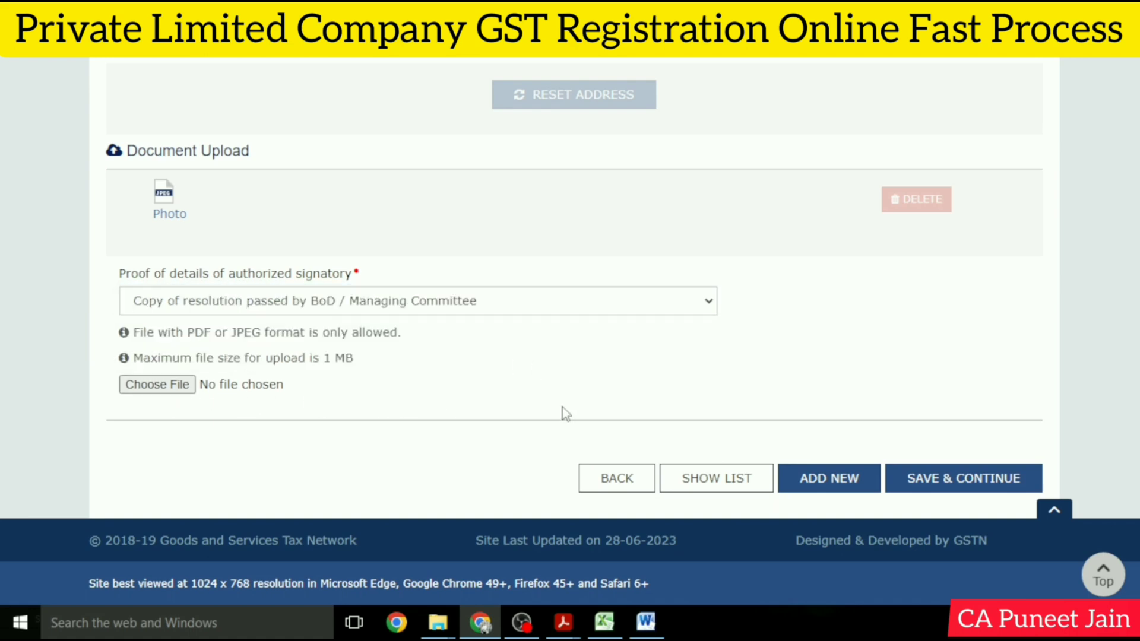
left_click(645, 621)
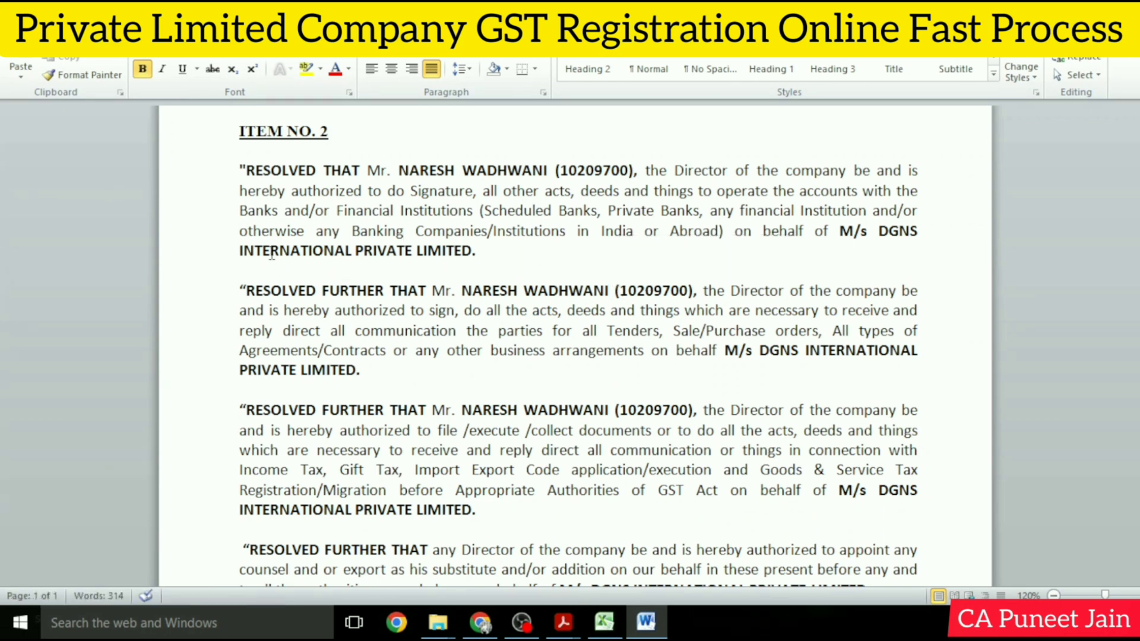
Highlight the resolution's authorizing clauses in Word, then return to the portal's upload form.
left_click_drag(241, 170, 501, 254)
left_click(529, 331)
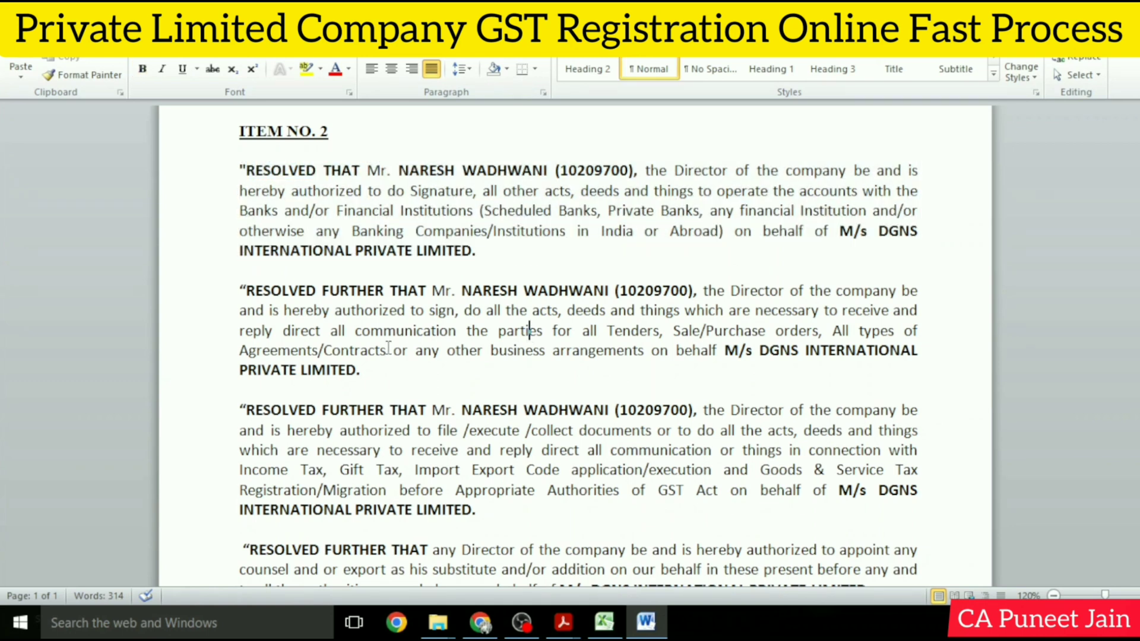
left_click_drag(240, 290, 391, 352)
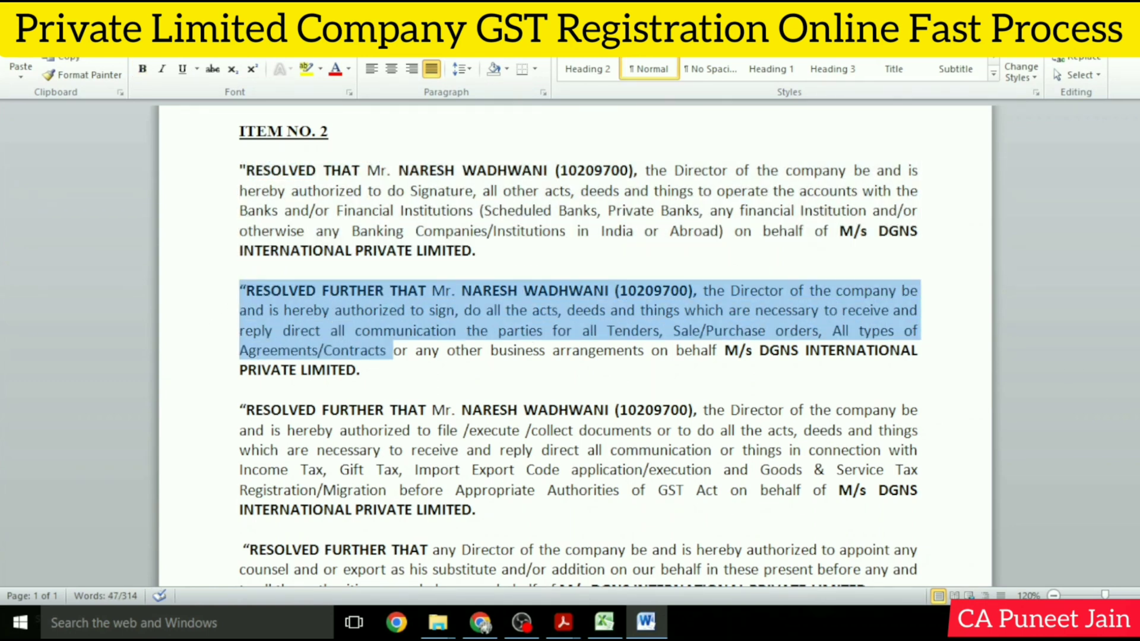
scroll(581, 356, "down", 1)
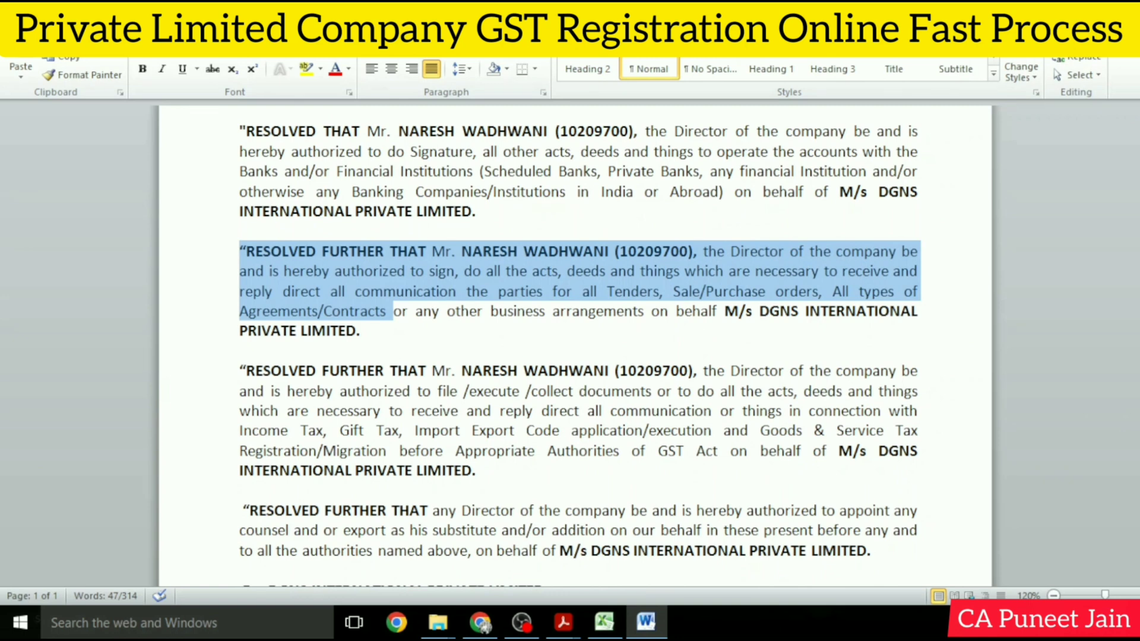
scroll(579, 351, "down", 1)
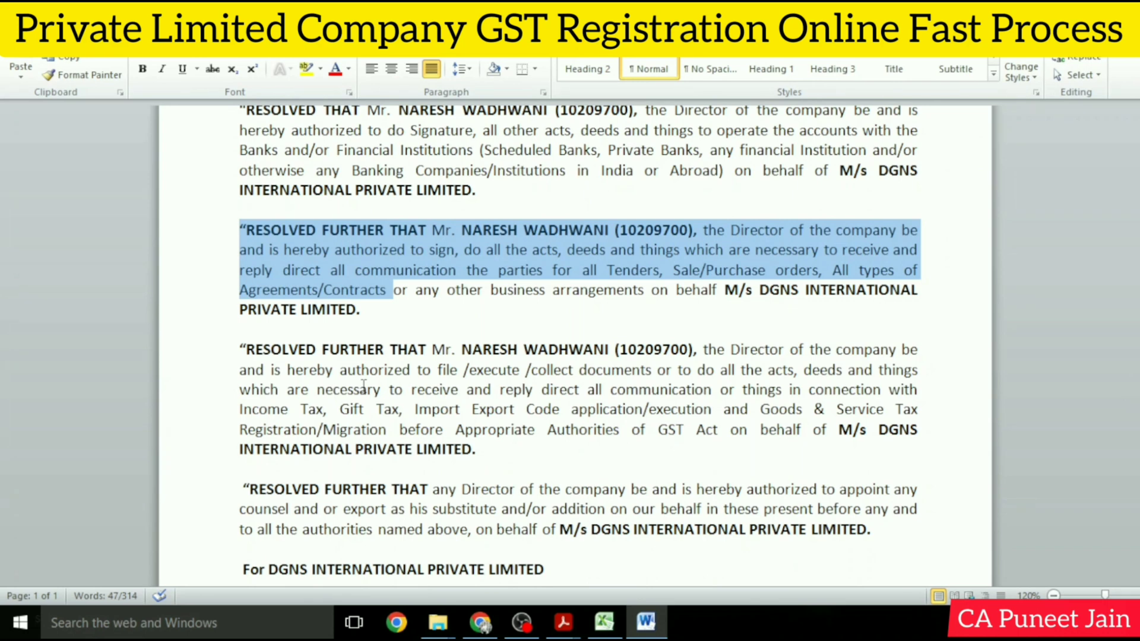
left_click(479, 622)
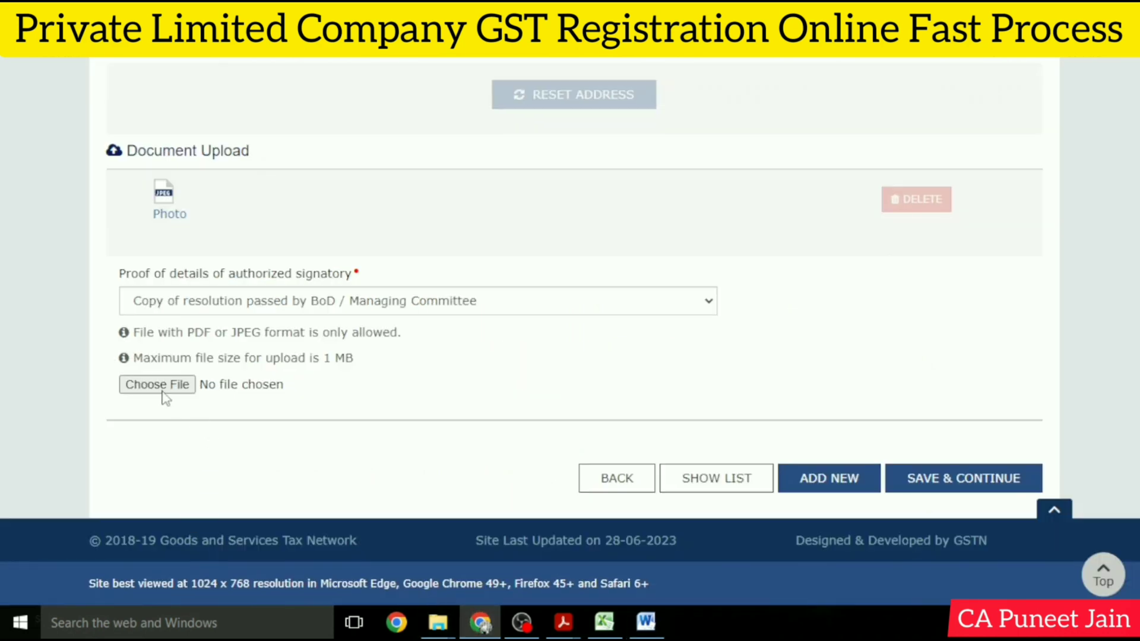
Declare no authorized representative after briefly trying Other, and save the Authorized Signatory step.
left_click(521, 622)
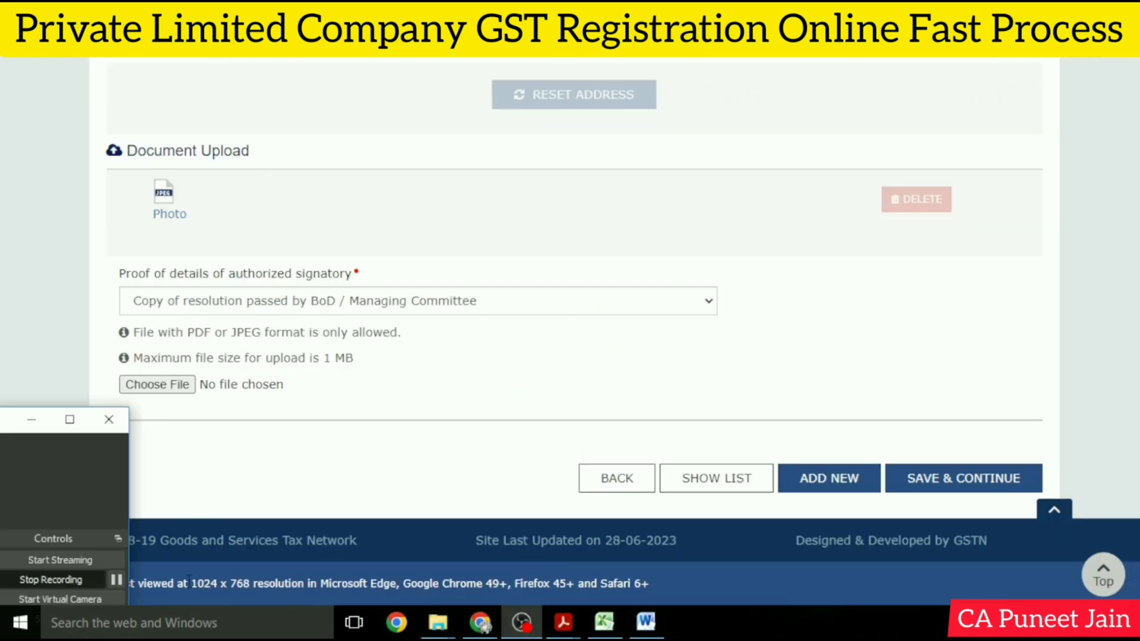
left_click(116, 579)
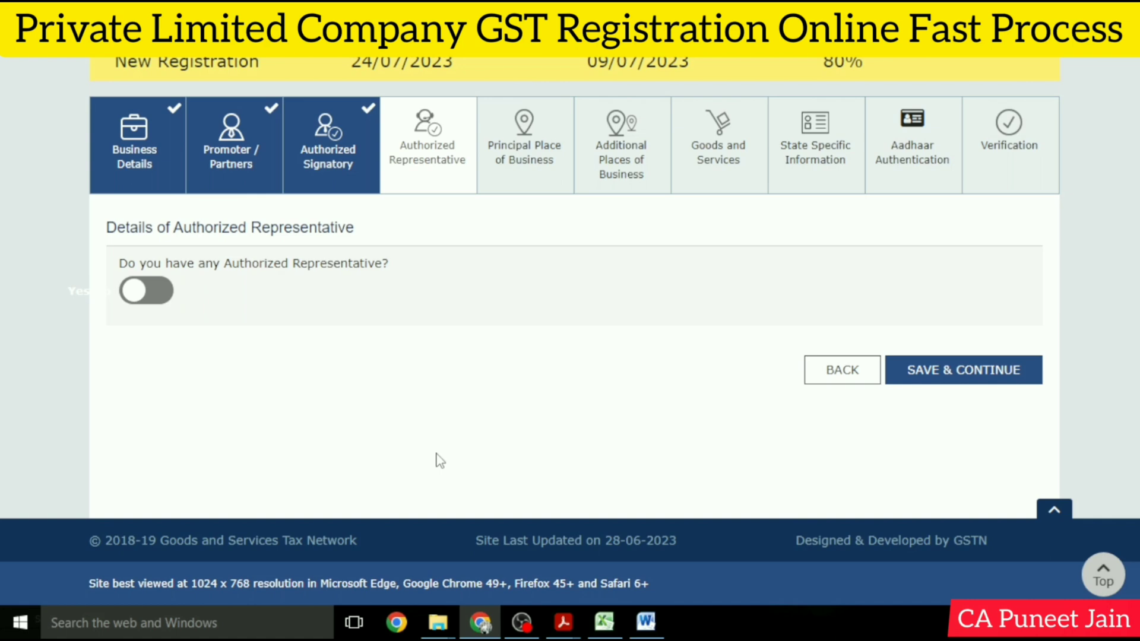
left_click(165, 292)
scroll(341, 283, "down", 3)
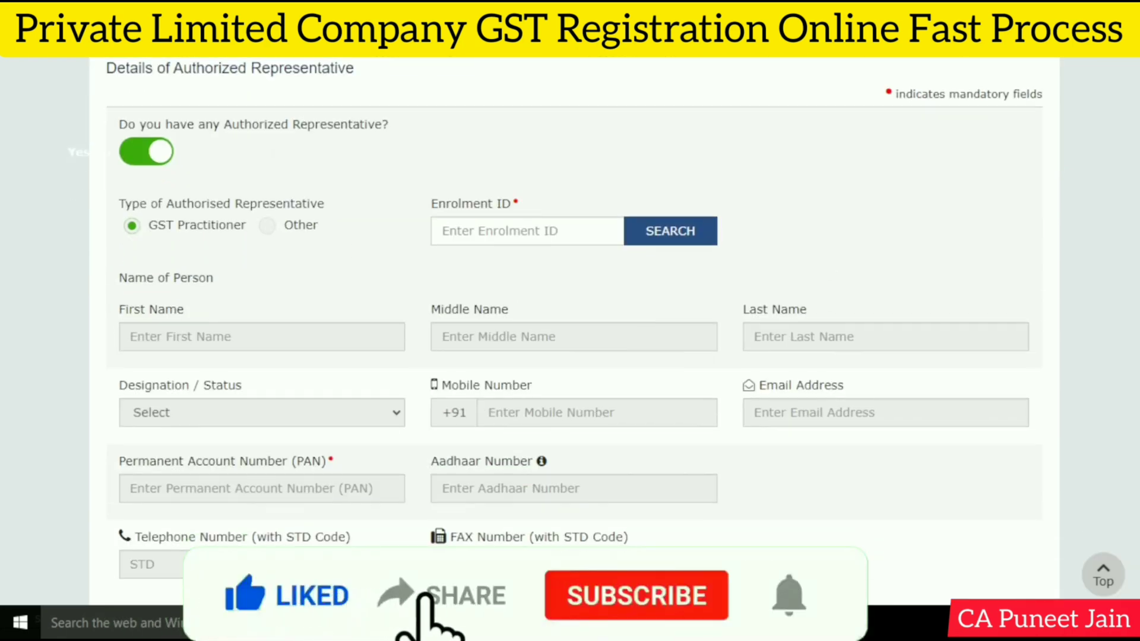
left_click(267, 225)
scroll(588, 356, "down", 2)
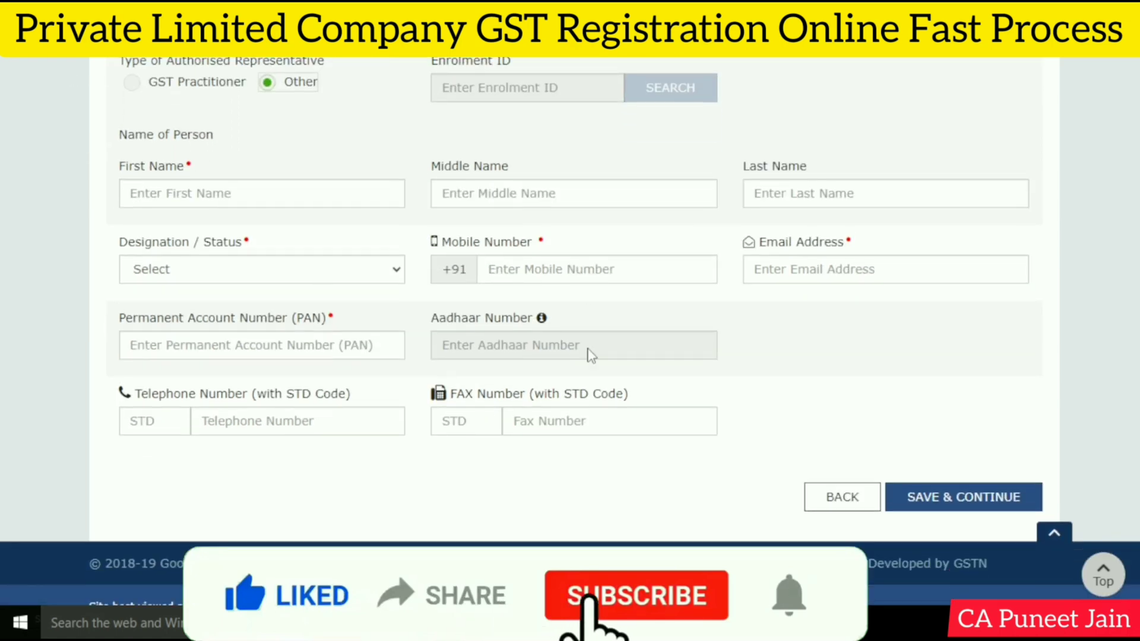
scroll(17, 245, "up", 2)
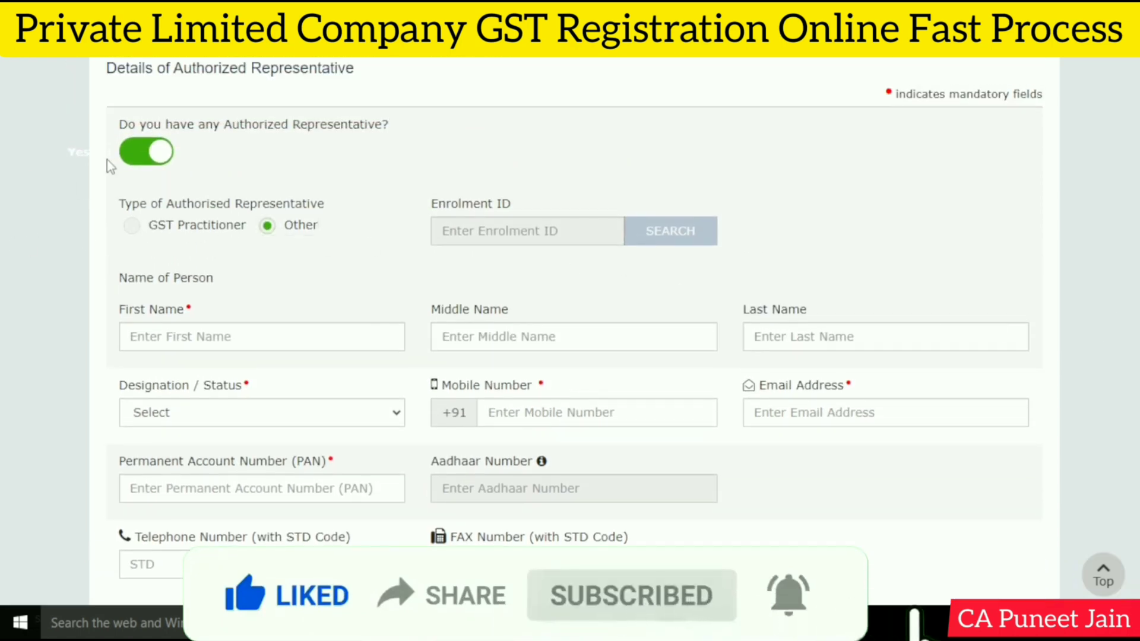
left_click(143, 156)
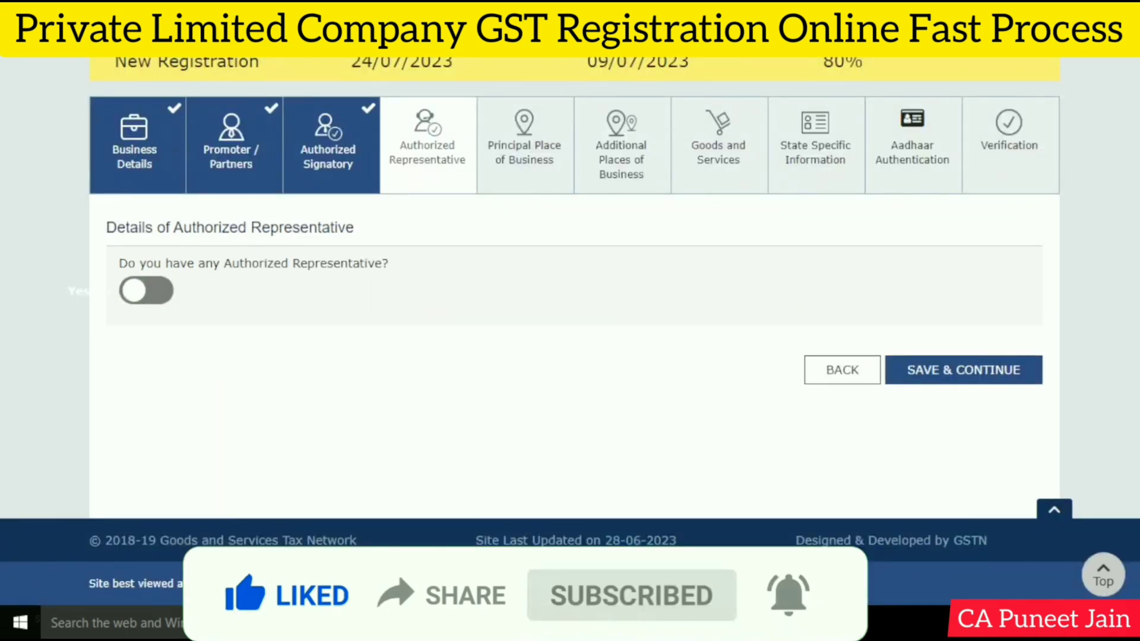
left_click(980, 374)
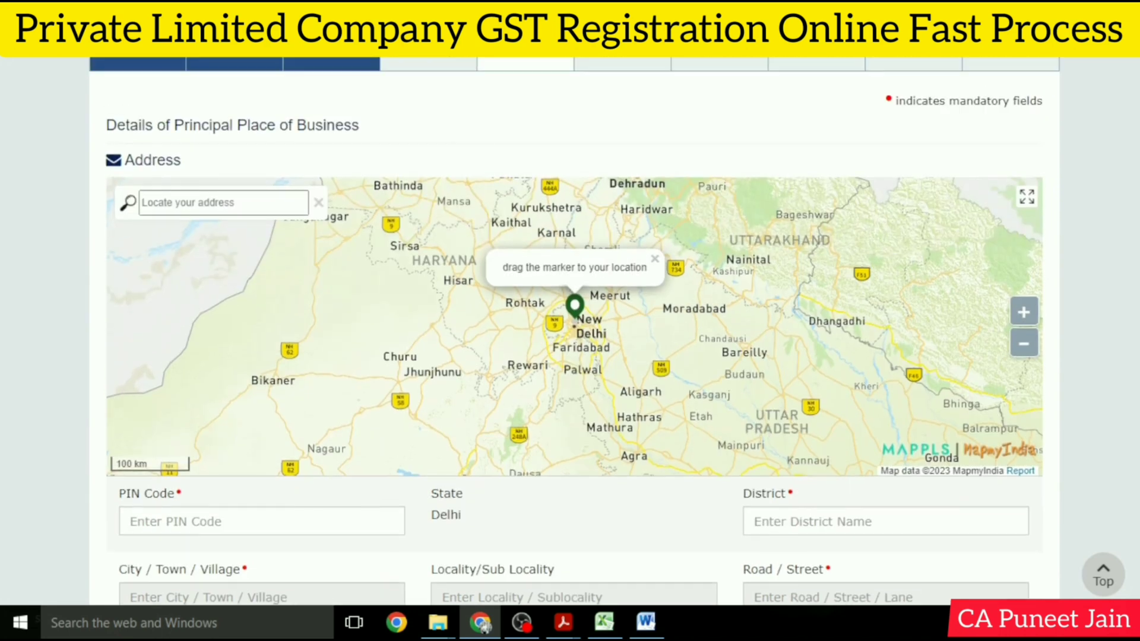
scroll(574, 331, "down", 2)
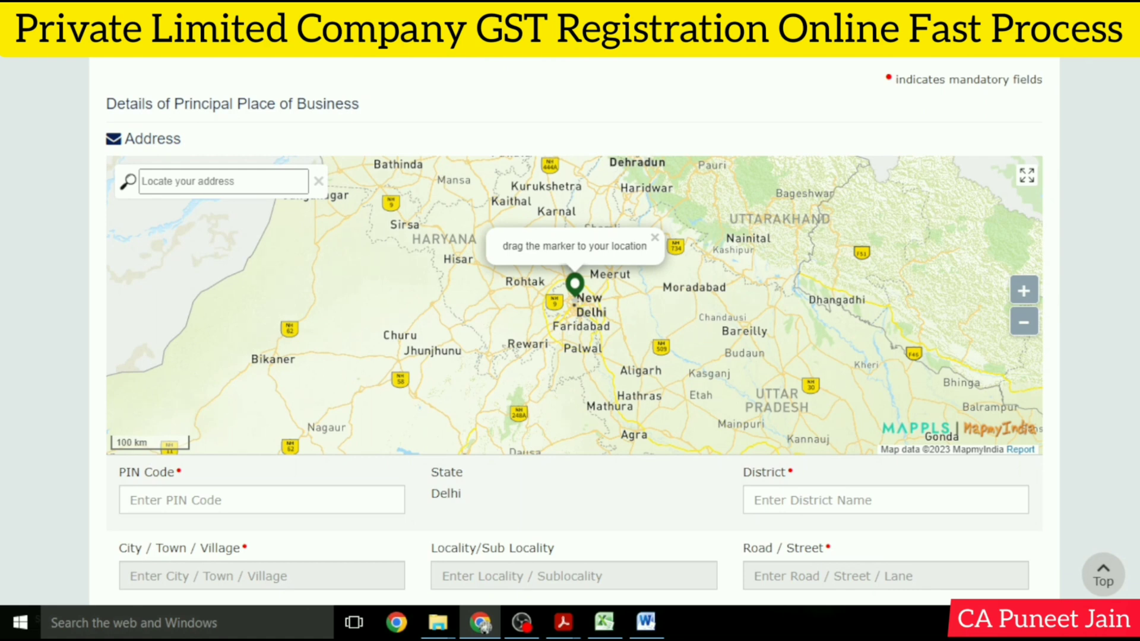
scroll(574, 335, "down", 1)
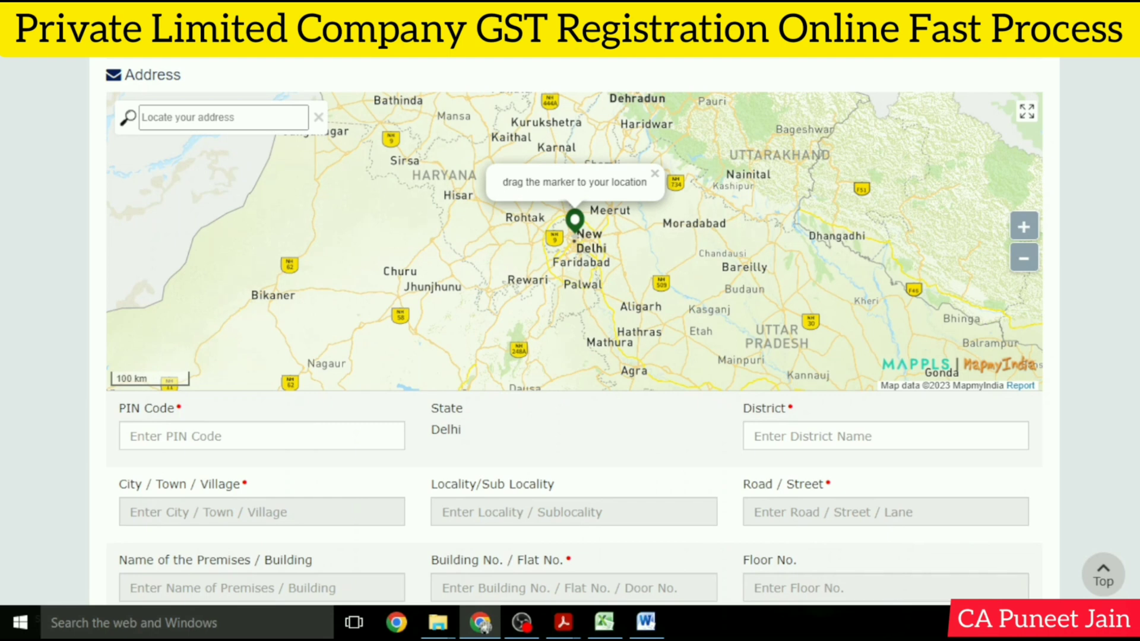
scroll(574, 332, "down", 1)
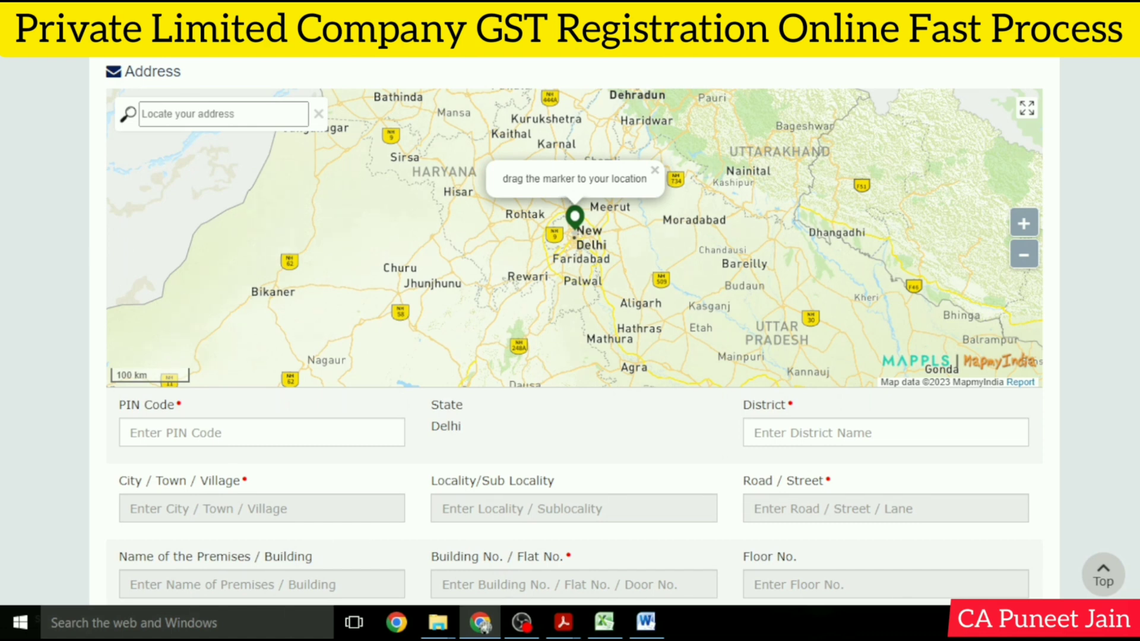
scroll(574, 329, "down", 1)
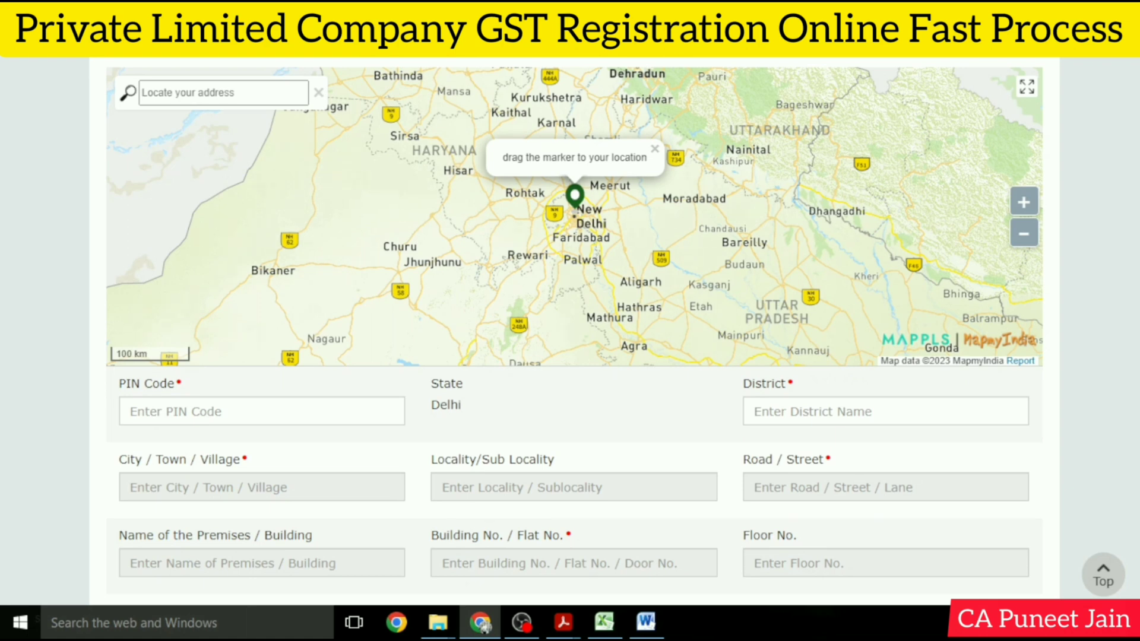
scroll(570, 297, "up", 4)
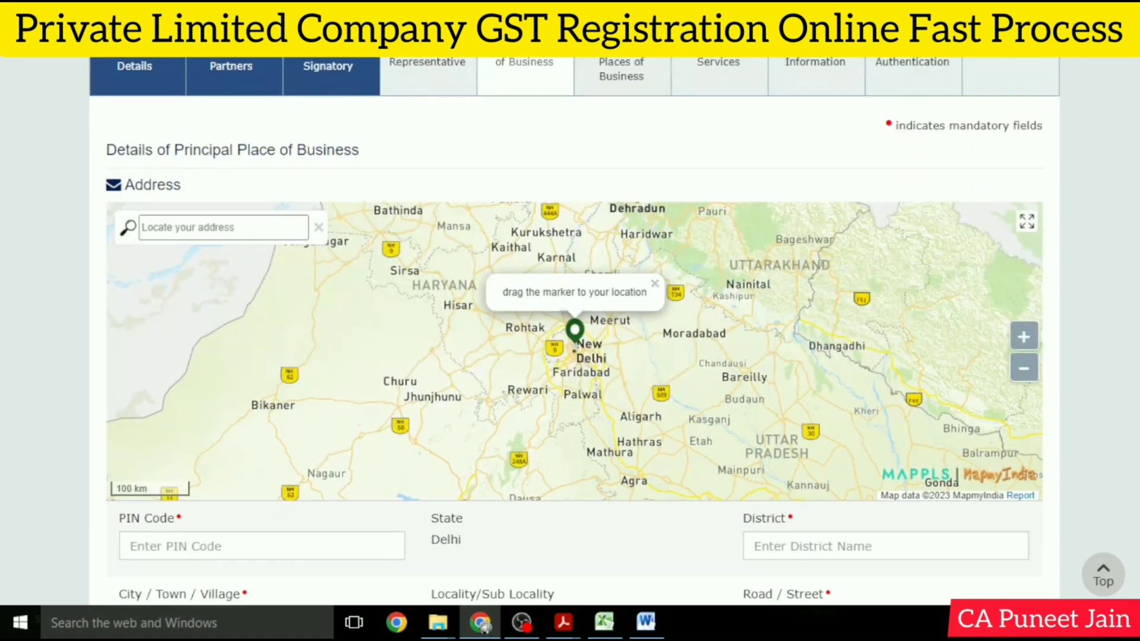
Locate the New Delhi address on the map, set the ward to Ward 49, and open the Center Jurisdiction reference.
left_click(223, 227)
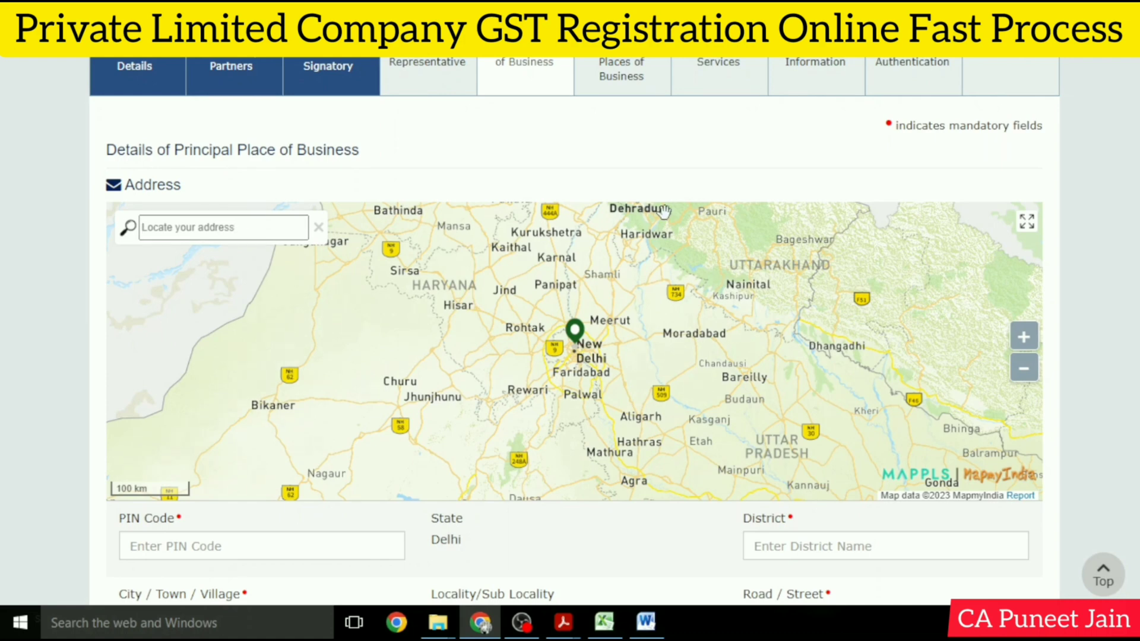
scroll(570, 356, "down", 7)
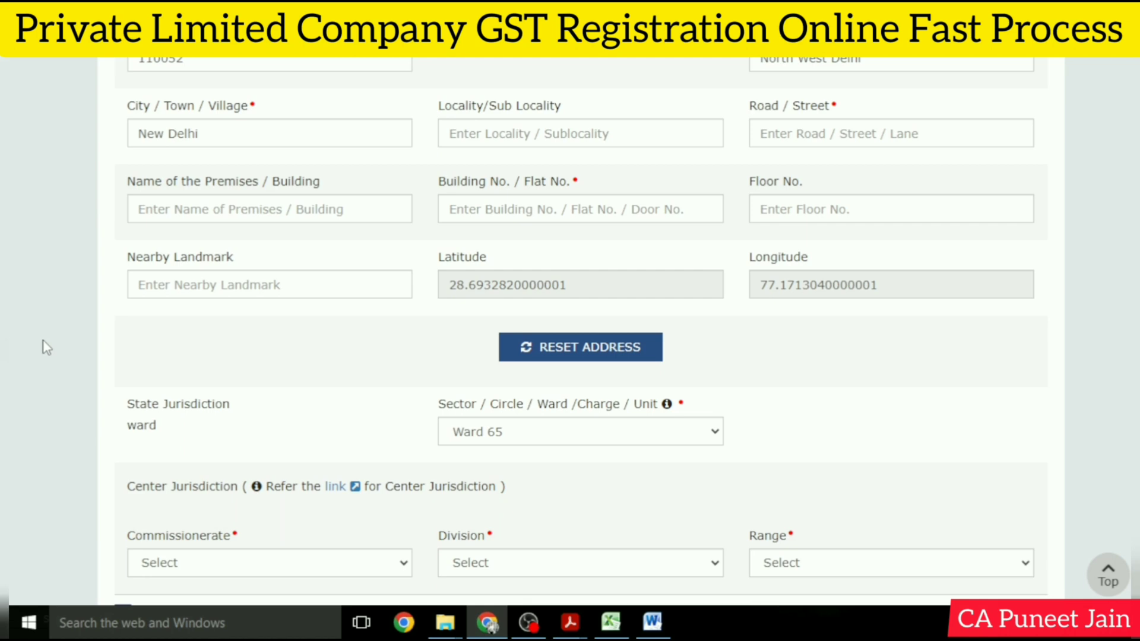
left_click(464, 438)
left_click(520, 474)
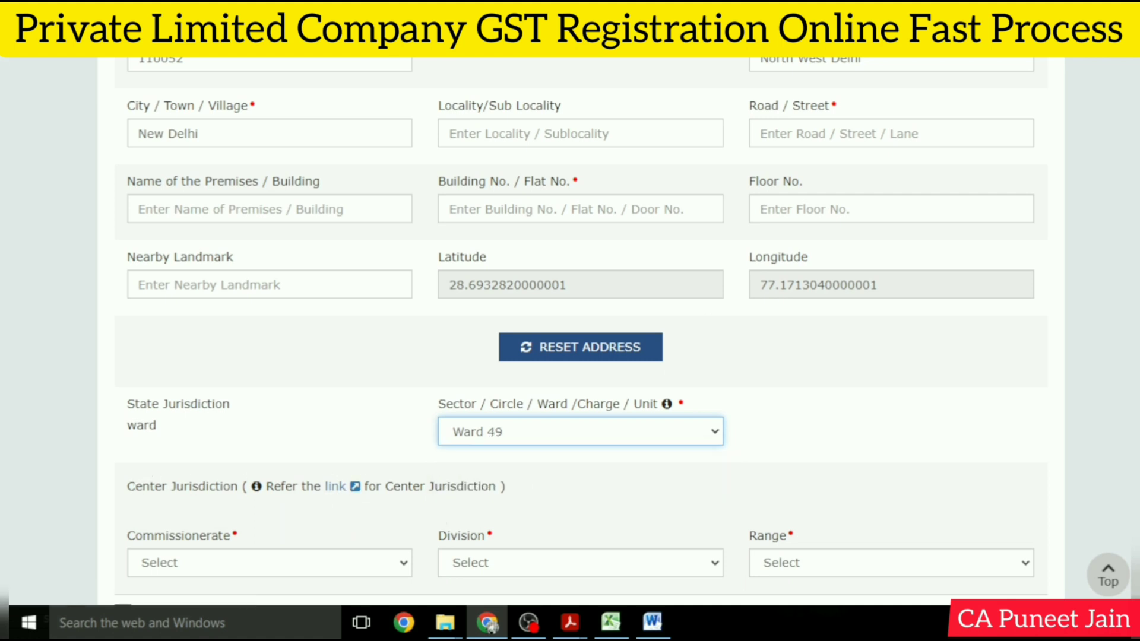
left_click(249, 13)
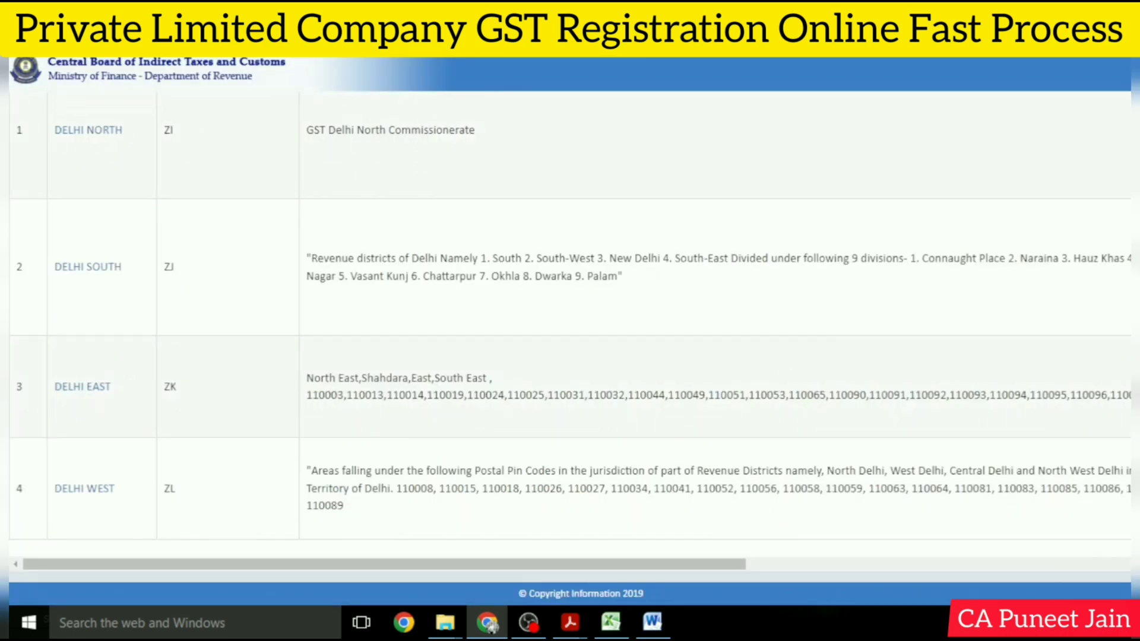
Scroll through the CBIC Delhi commissionerate table, then return to the GST registration tab.
scroll(611, 312, "up", 1)
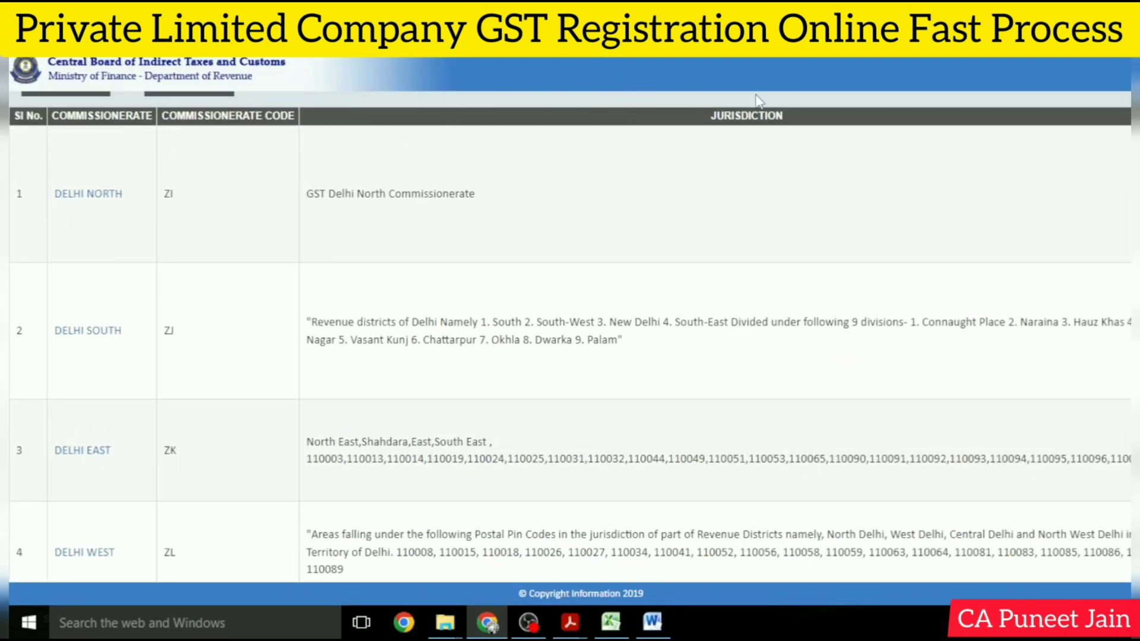
scroll(414, 455, "down", 1)
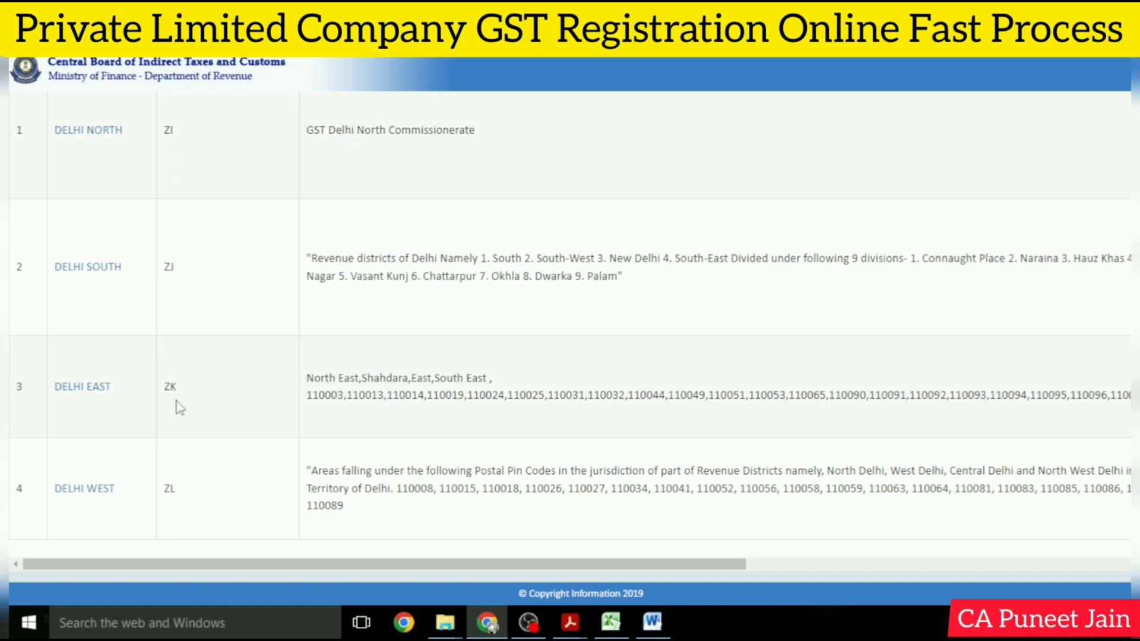
mouse_move(377, 564)
left_mouse_down()
mouse_move(461, 564)
mouse_move(356, 561)
left_mouse_up()
scroll(135, 220, "up", 1)
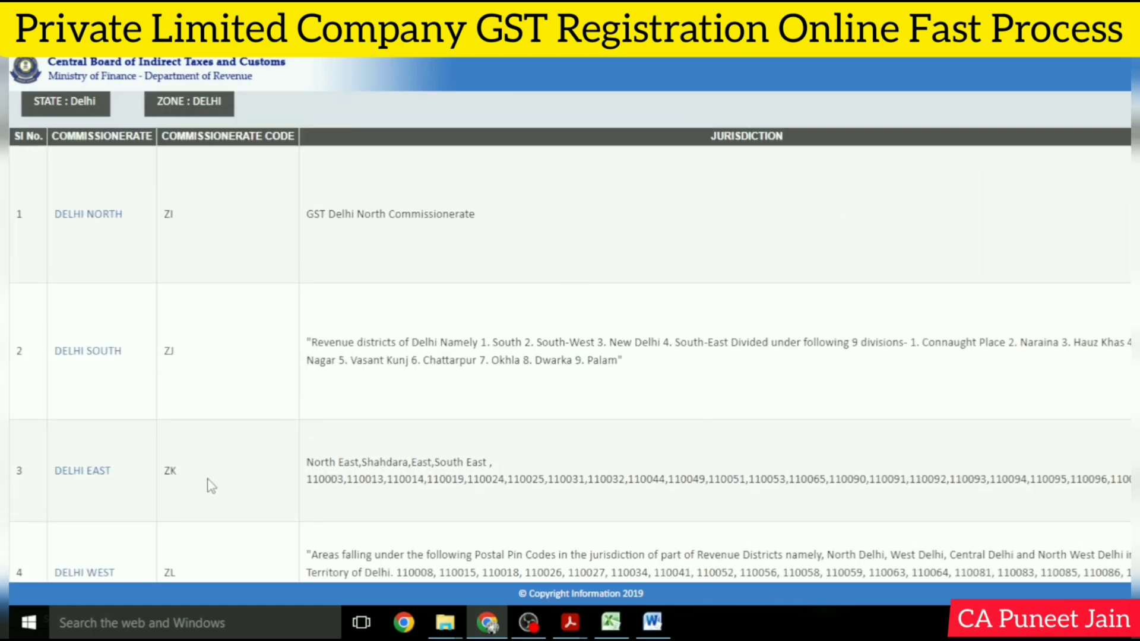
scroll(136, 178, "down", 1)
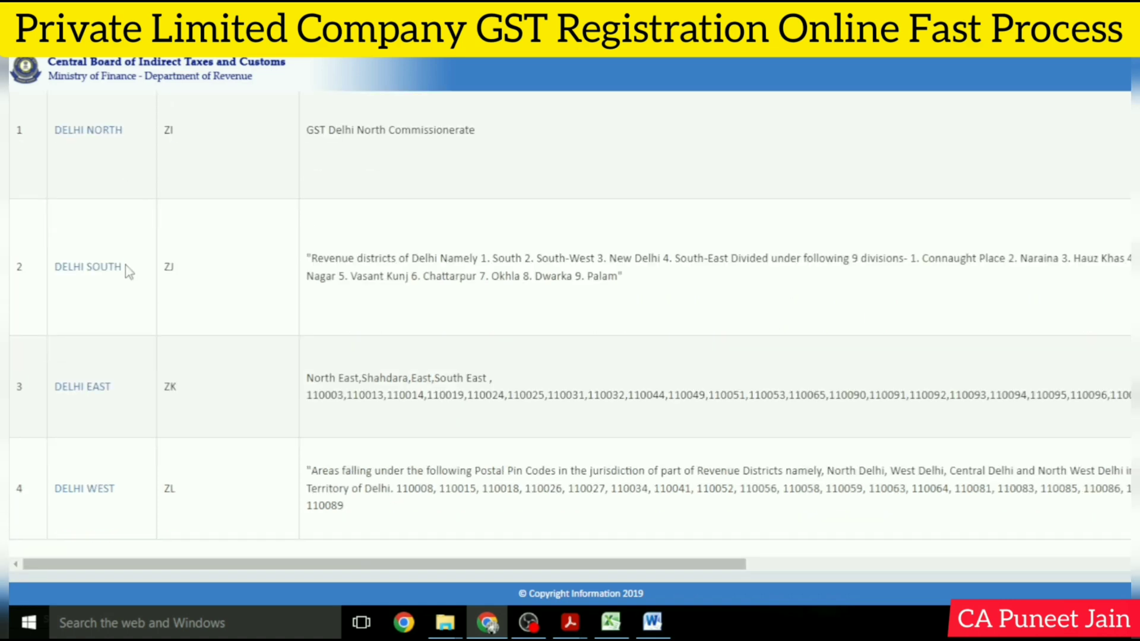
left_click(320, 10)
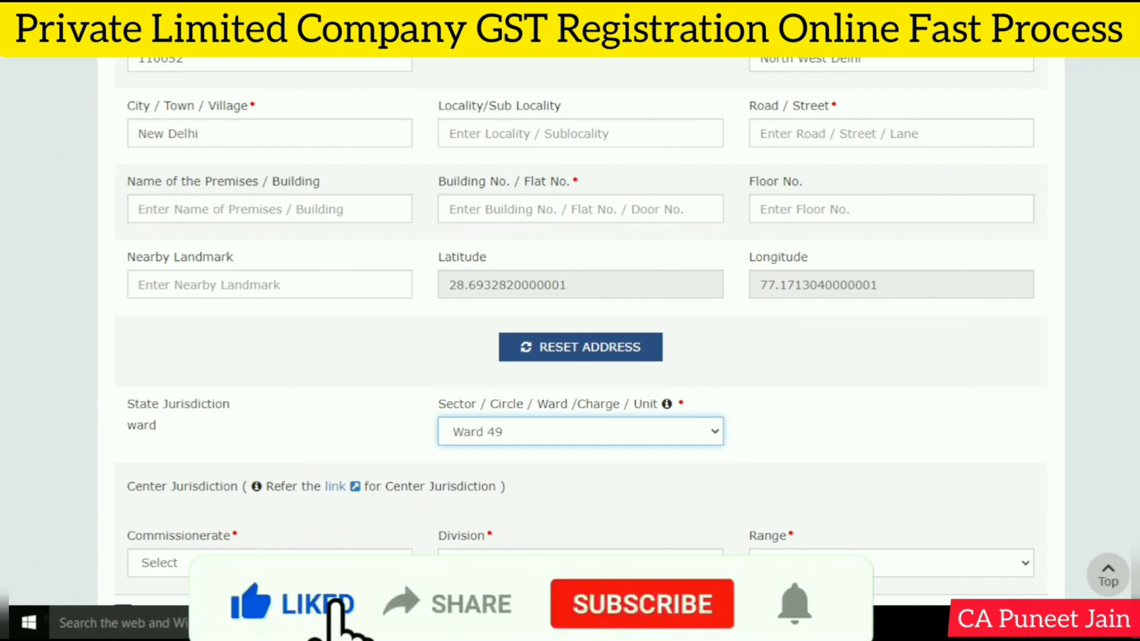
Set Center Jurisdiction to Commissionerate DELHI WEST, Division WAZIRPUR and Range RANGE - 92.
left_click(267, 558)
left_click(215, 541)
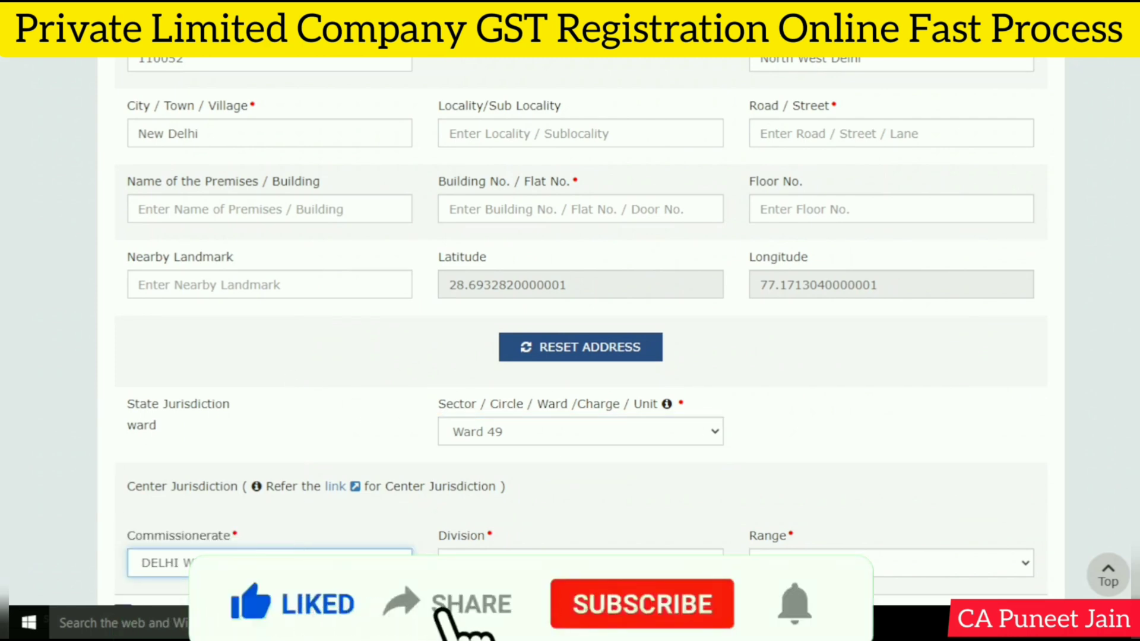
left_click(534, 558)
left_click(537, 541)
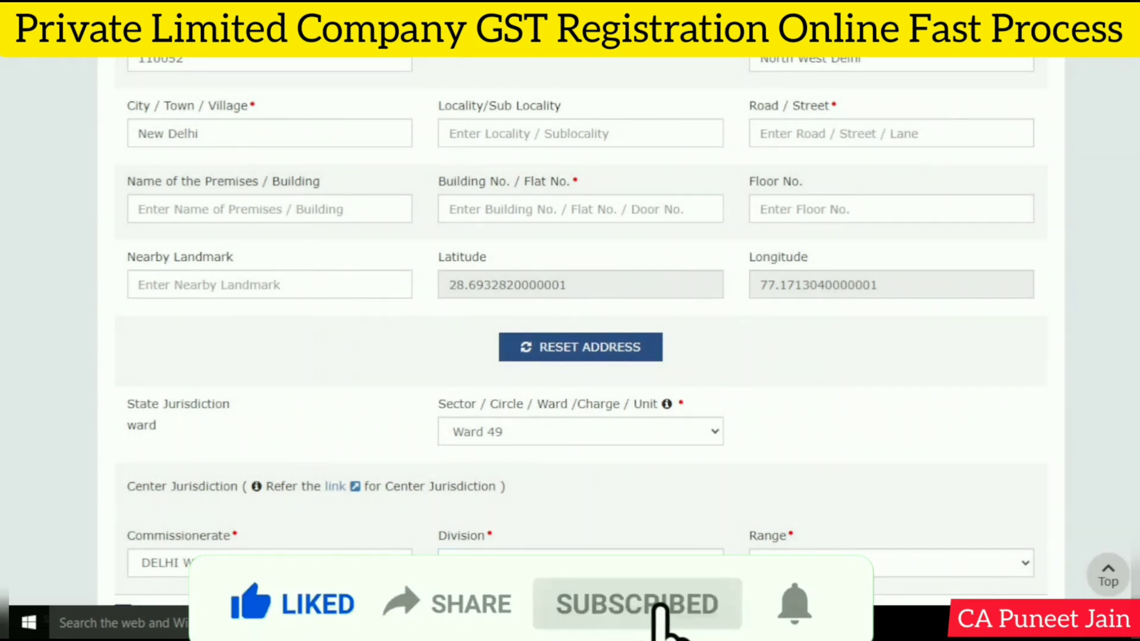
left_click(837, 561)
left_click(833, 525)
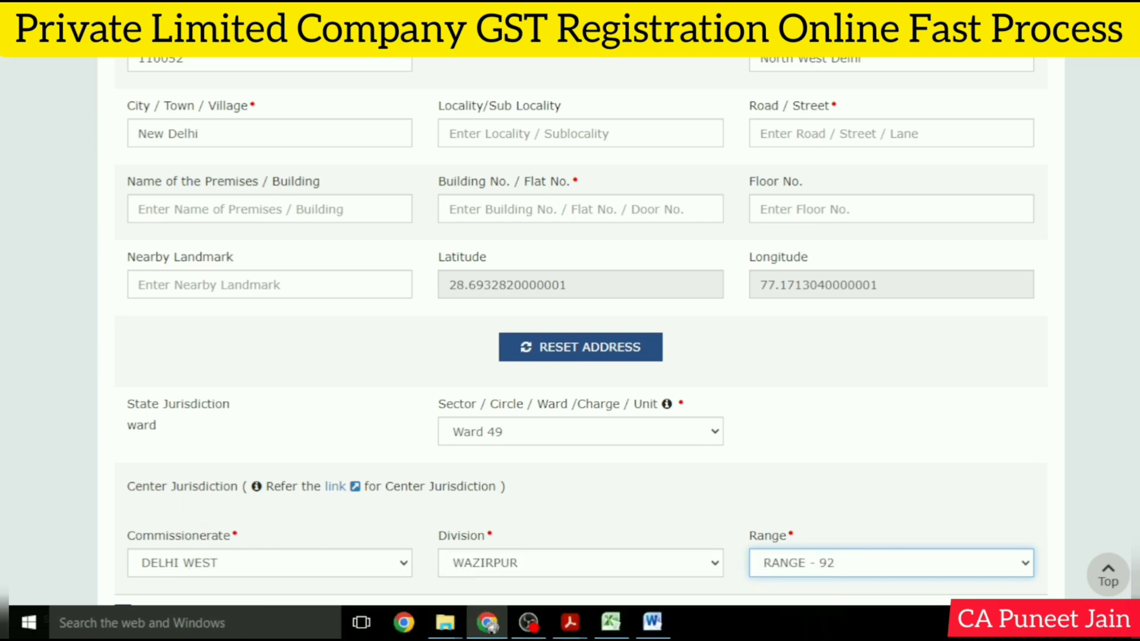
left_click(528, 622)
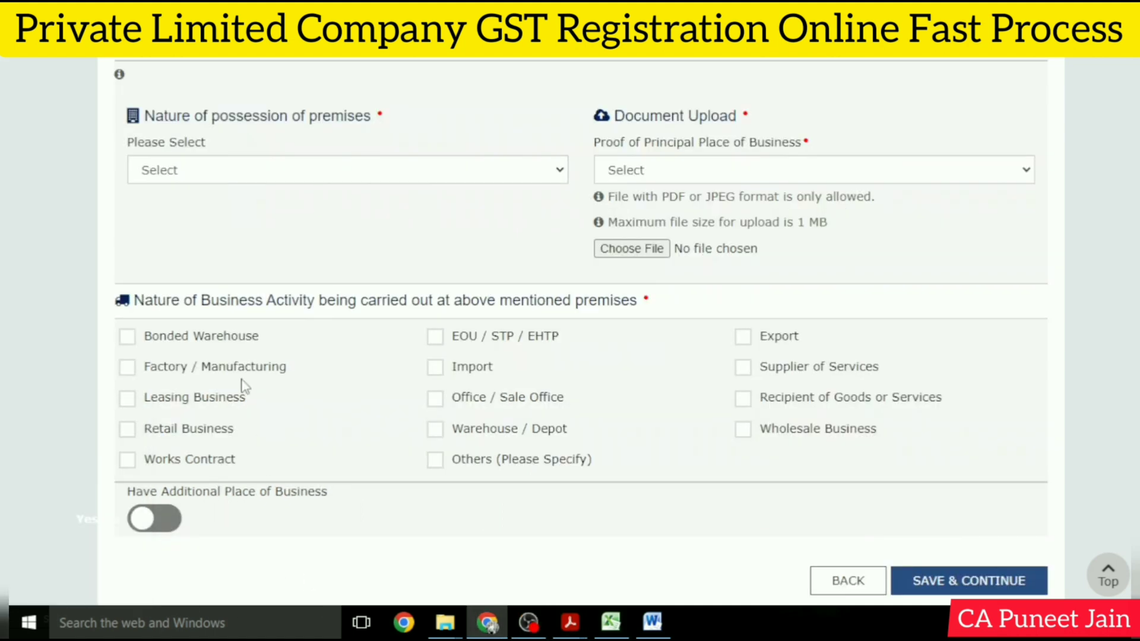
Try Rented possession, then switch to Consent with Consent Letter as the premises proof.
left_click(349, 172)
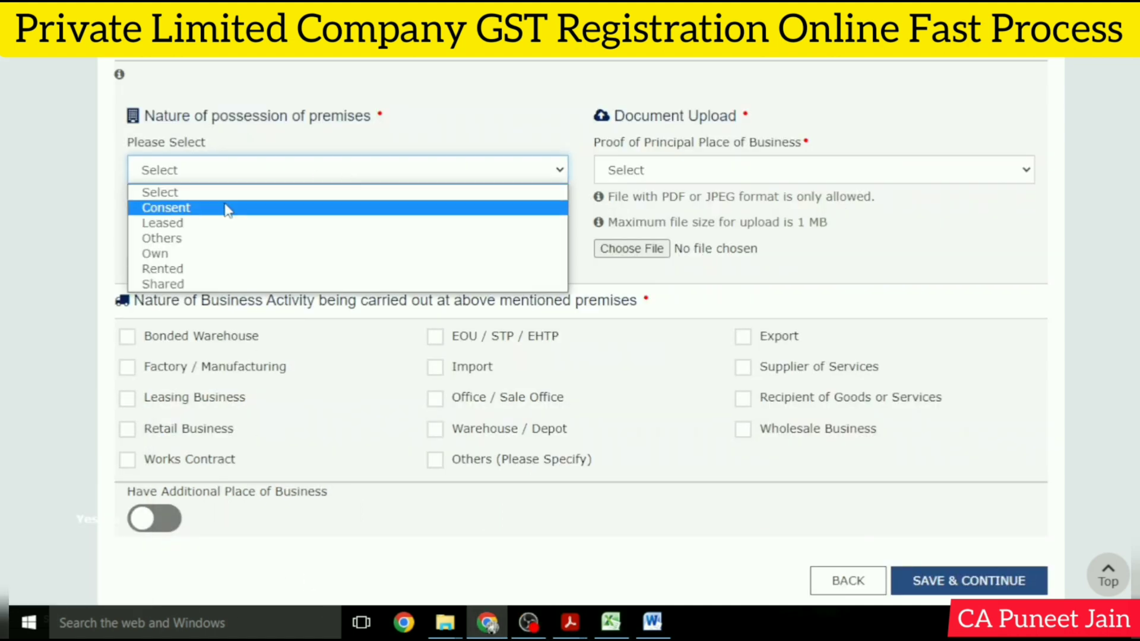
left_click(228, 269)
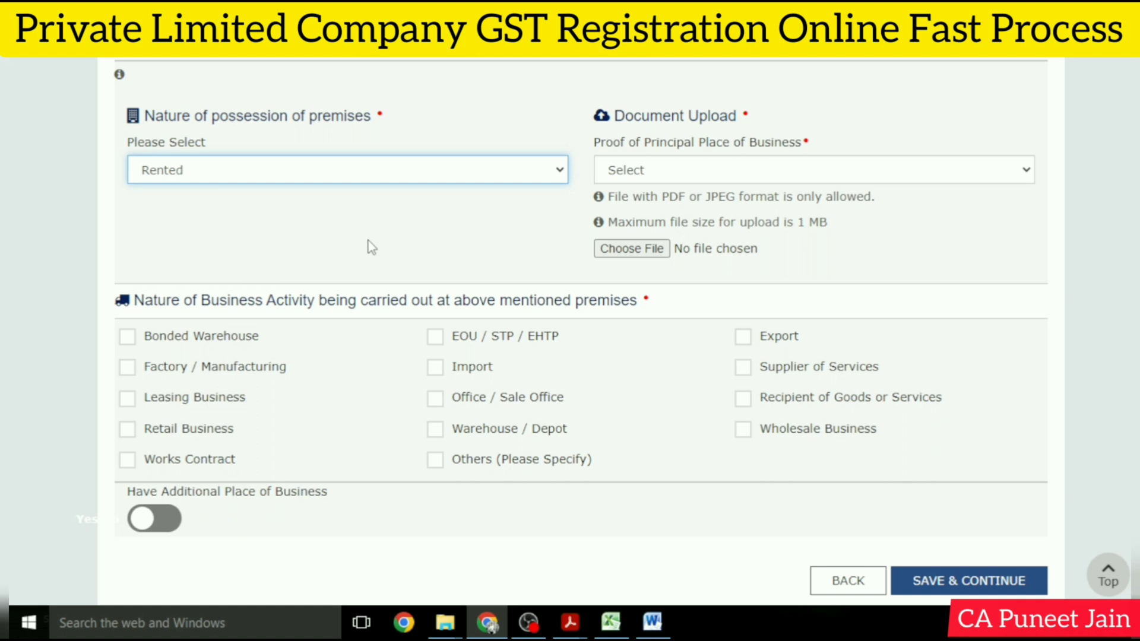
left_click(386, 178)
left_click(247, 207)
left_click(313, 224)
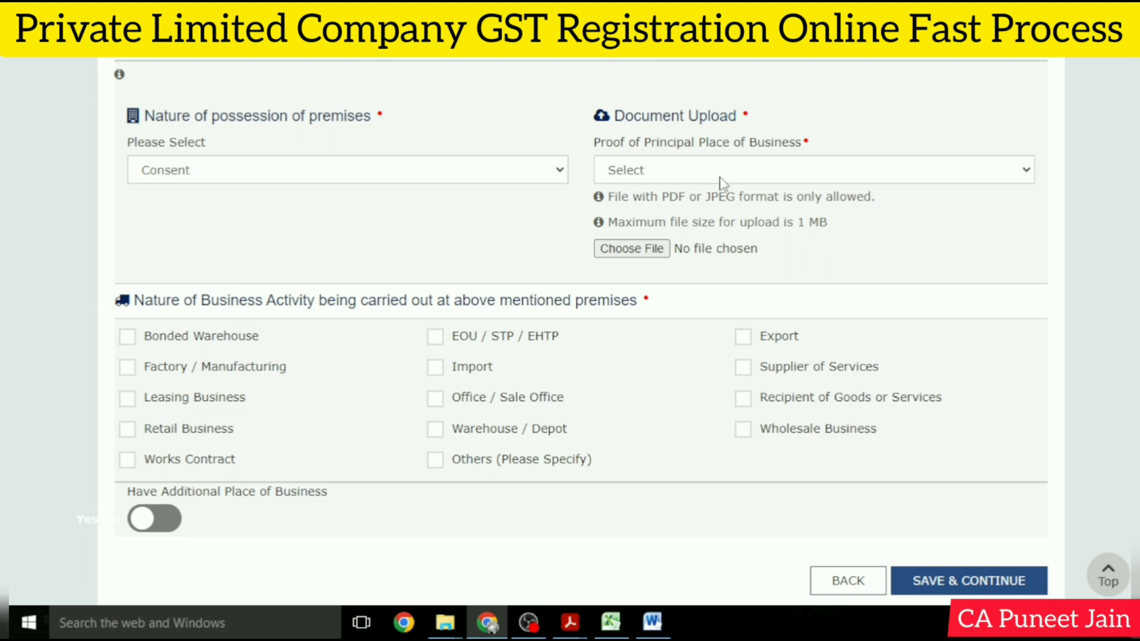
left_click(666, 175)
left_click(652, 207)
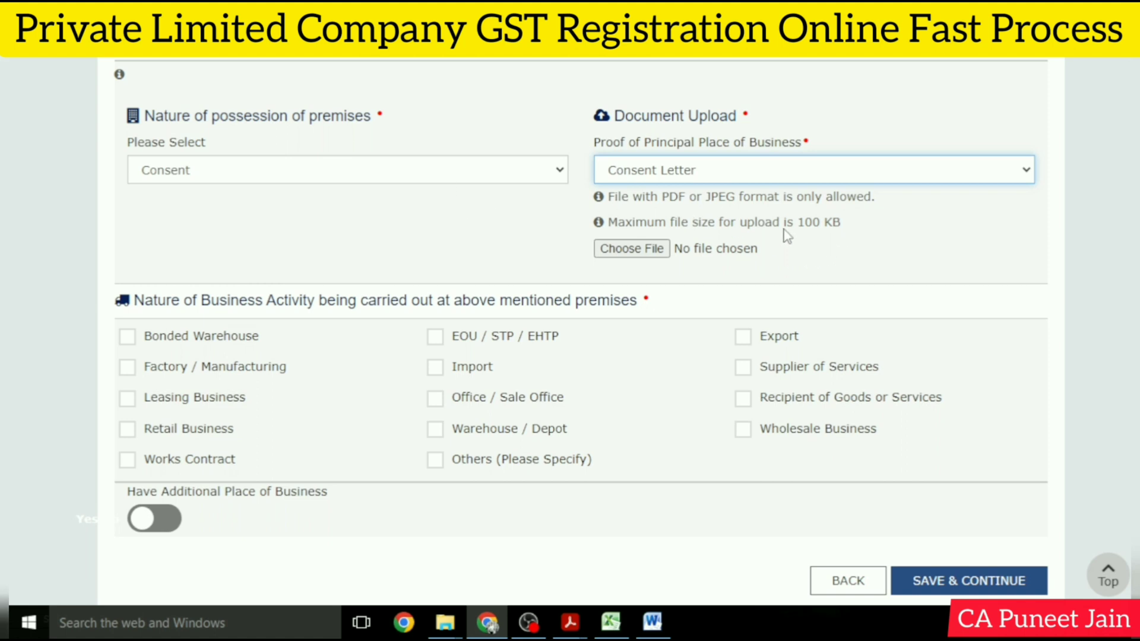
Switch possession back to Rented with Rent / Lease agreement as the proof document.
left_click(319, 173)
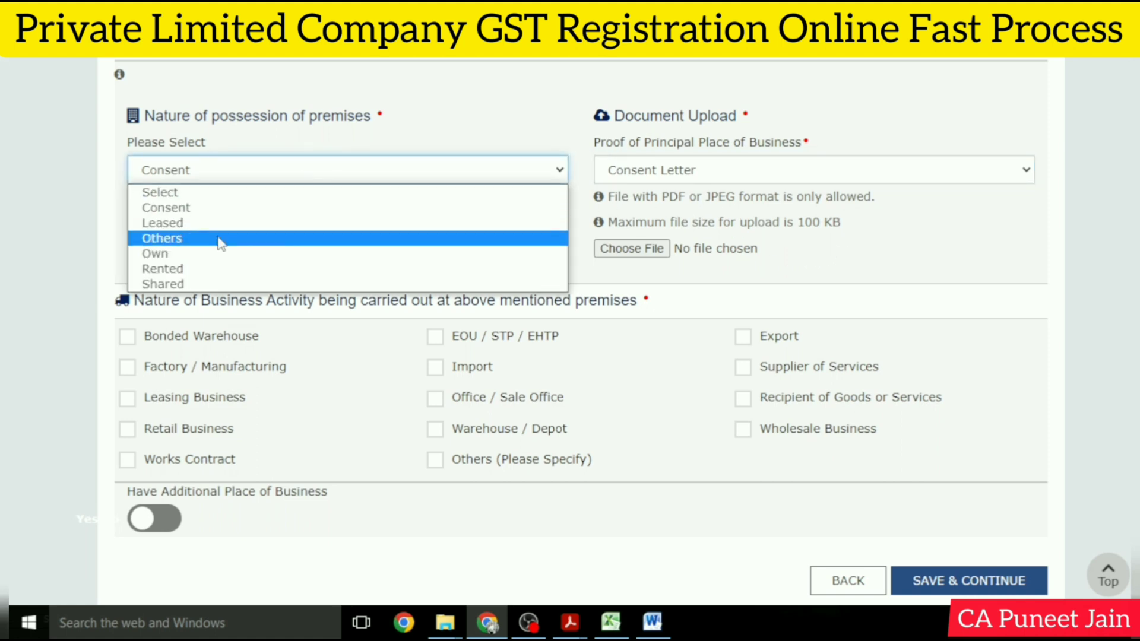
left_click(228, 269)
left_click(766, 178)
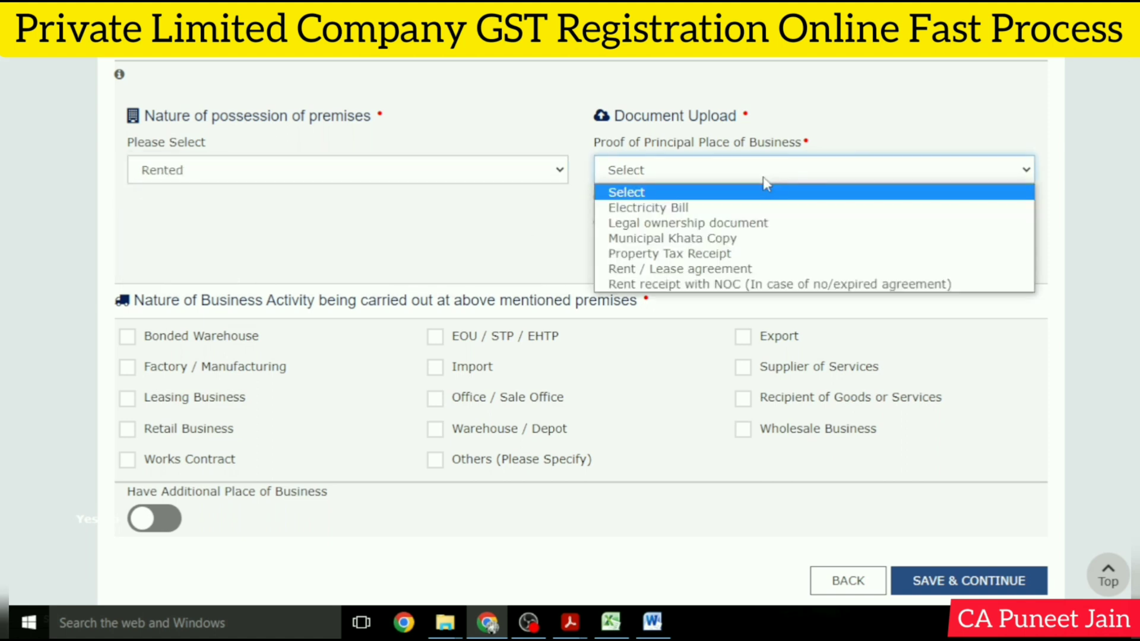
left_click(699, 270)
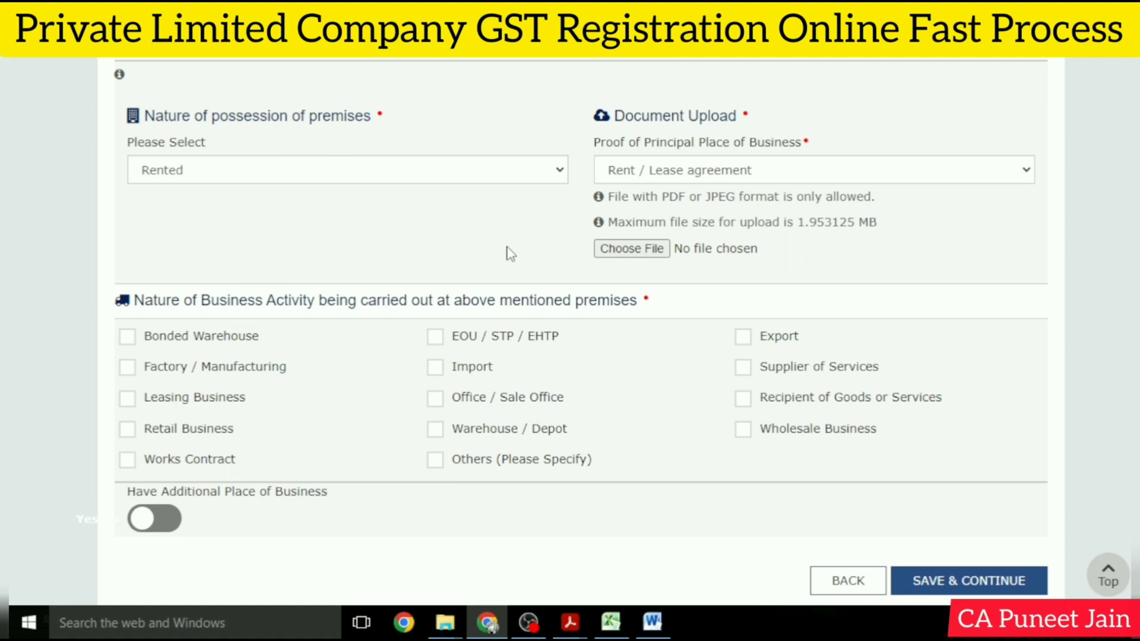
left_click_drag(180, 280, 355, 287)
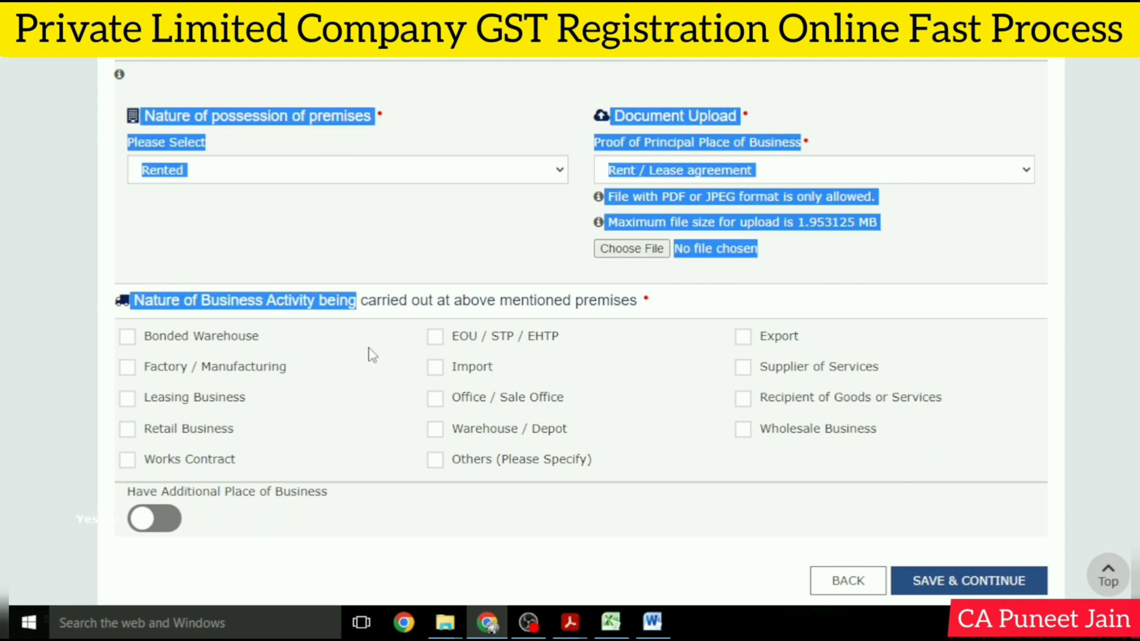
left_click(368, 347)
Tick Supplier of Services and Recipient of Goods or Services, leaving Retail Business unticked.
scroll(926, 410, "down", 1)
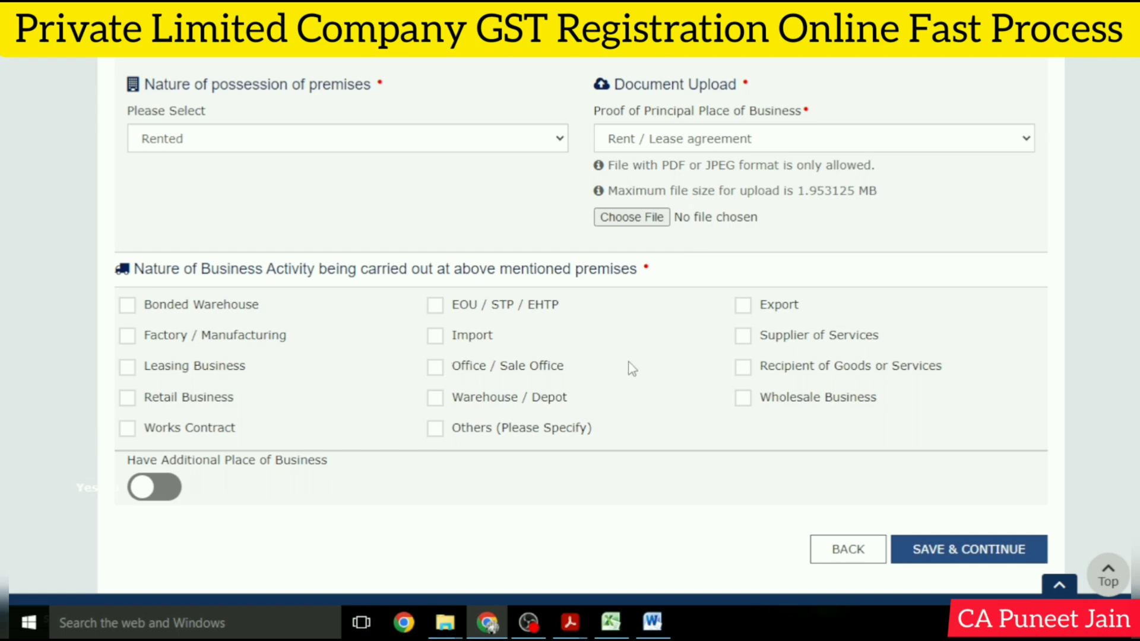
scroll(957, 440, "down", 1)
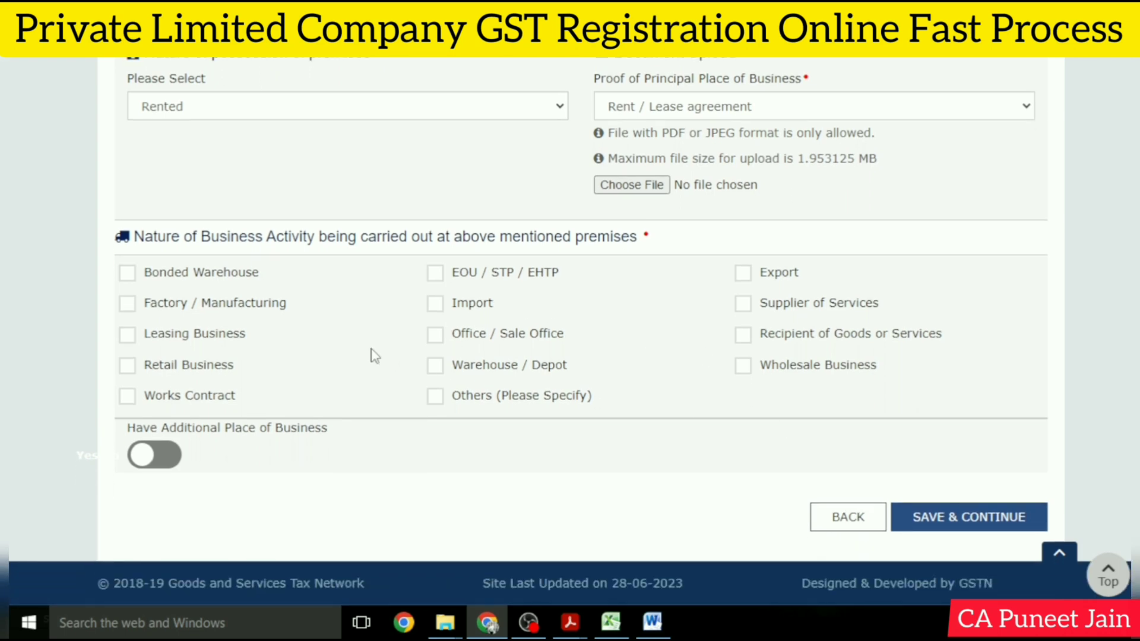
left_click(171, 373)
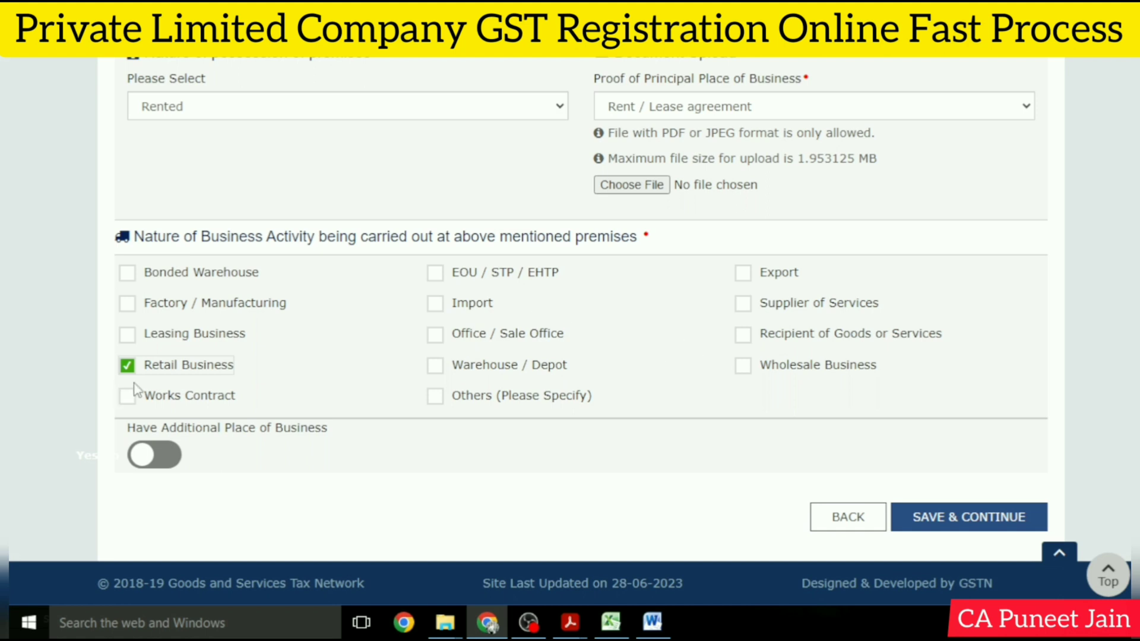
left_click(158, 366)
left_click(739, 338)
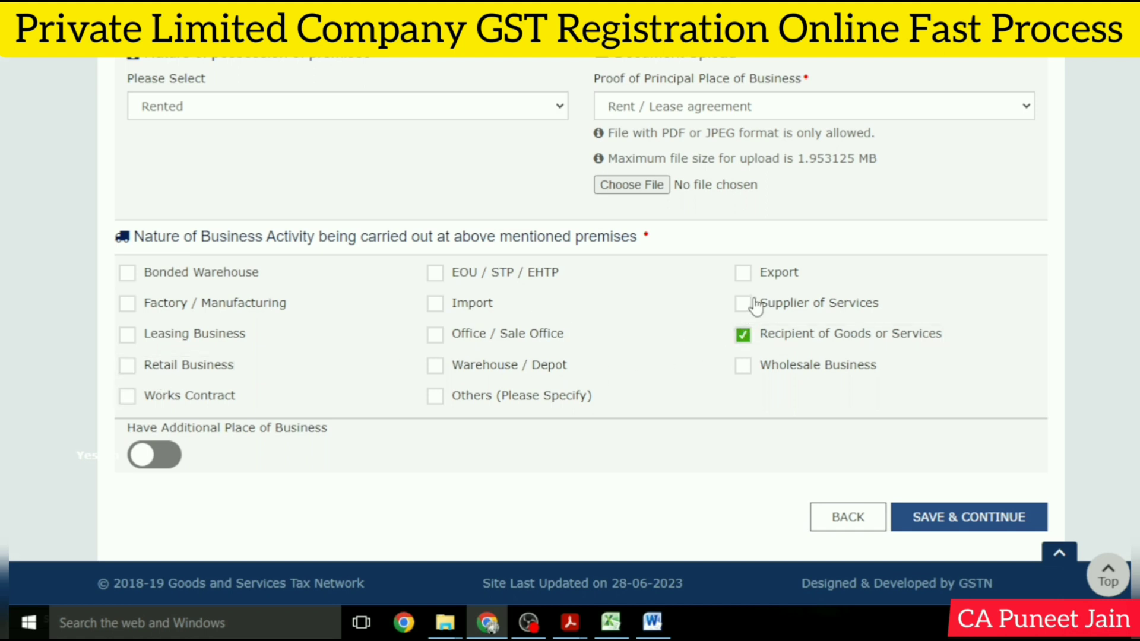
left_click(747, 304)
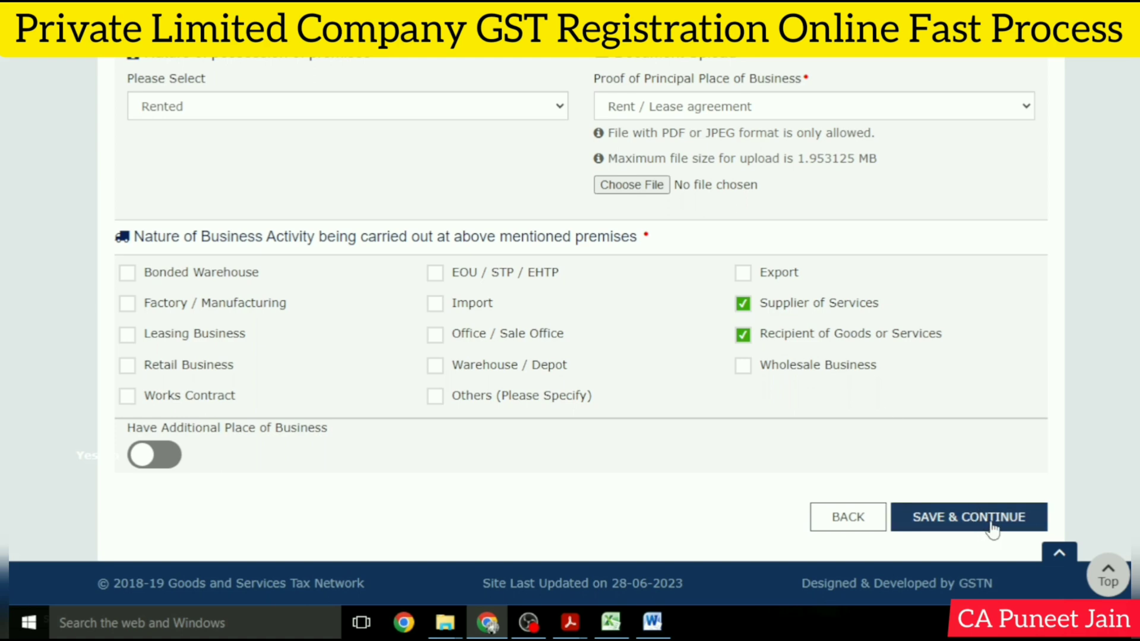
left_click(528, 622)
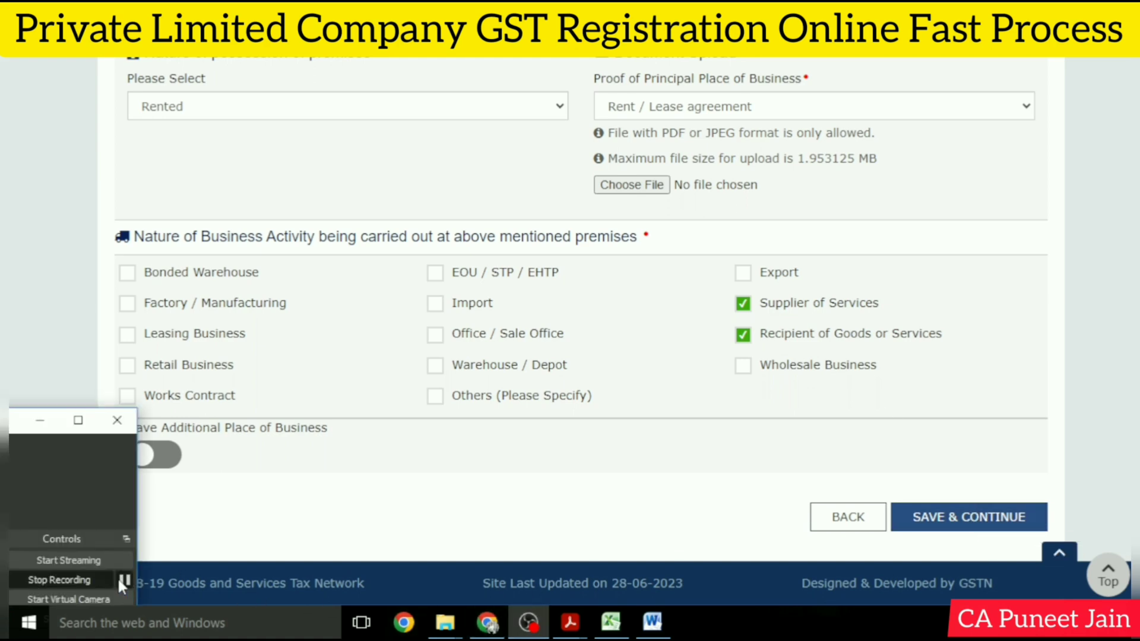
Visit the 11zon Compress PDF page, dismiss its donation popup, and return to the GST portal.
left_click(118, 578)
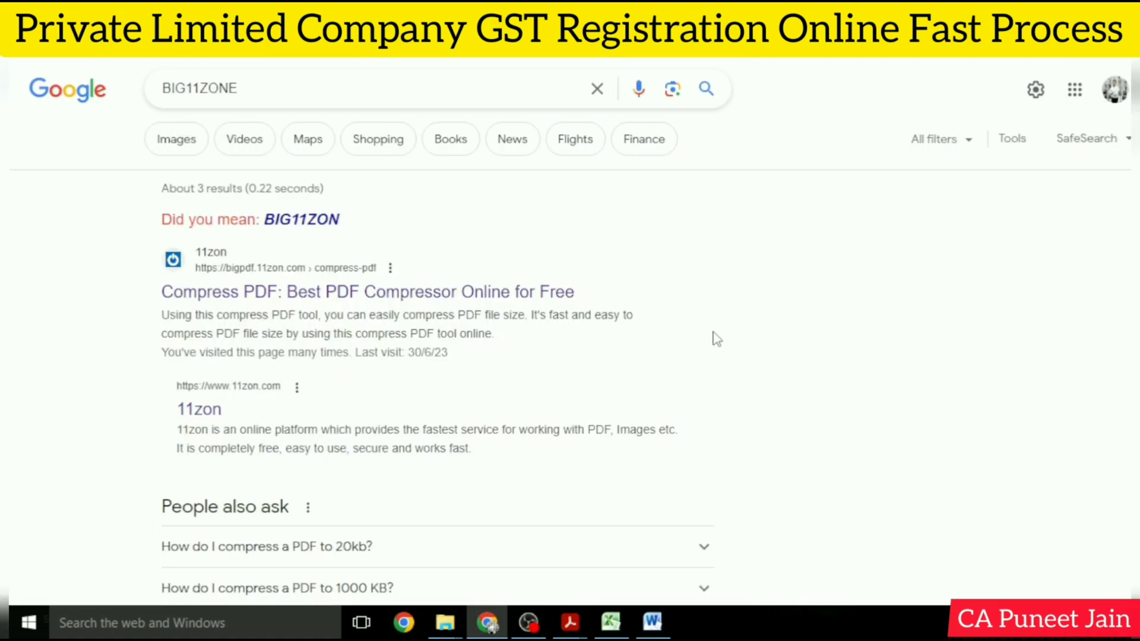
left_click(382, 302)
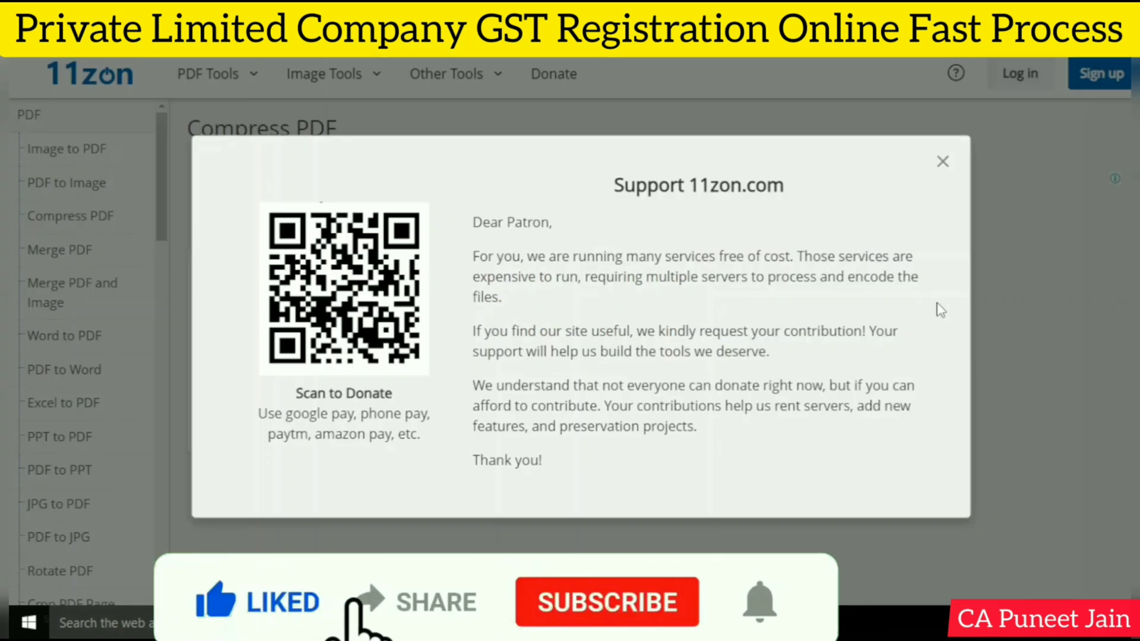
left_click(944, 160)
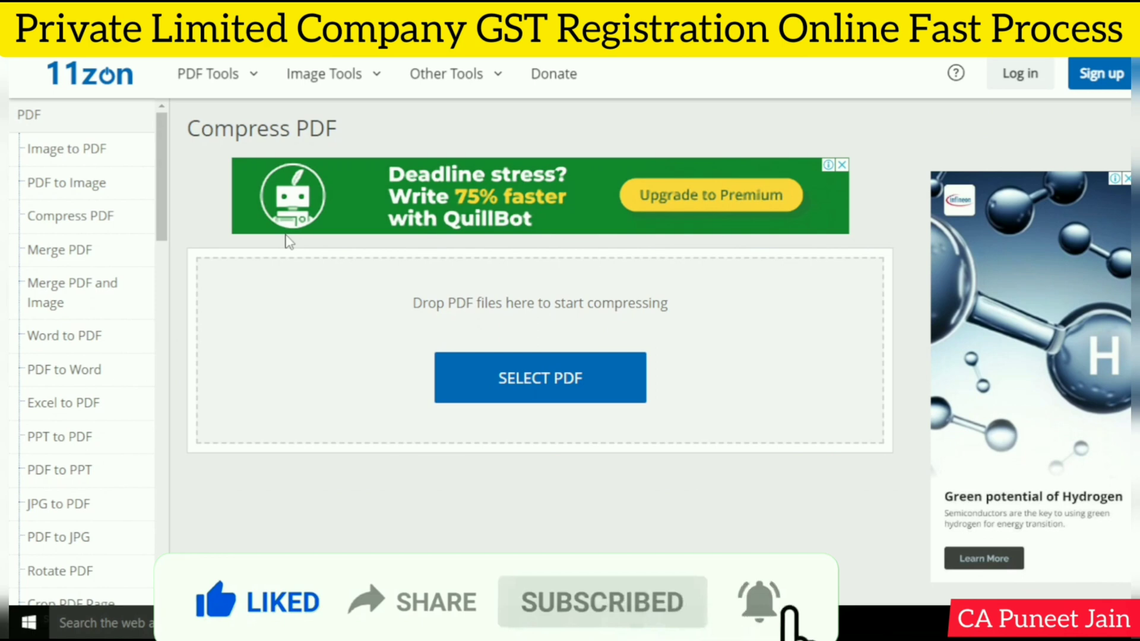
left_click(606, 623)
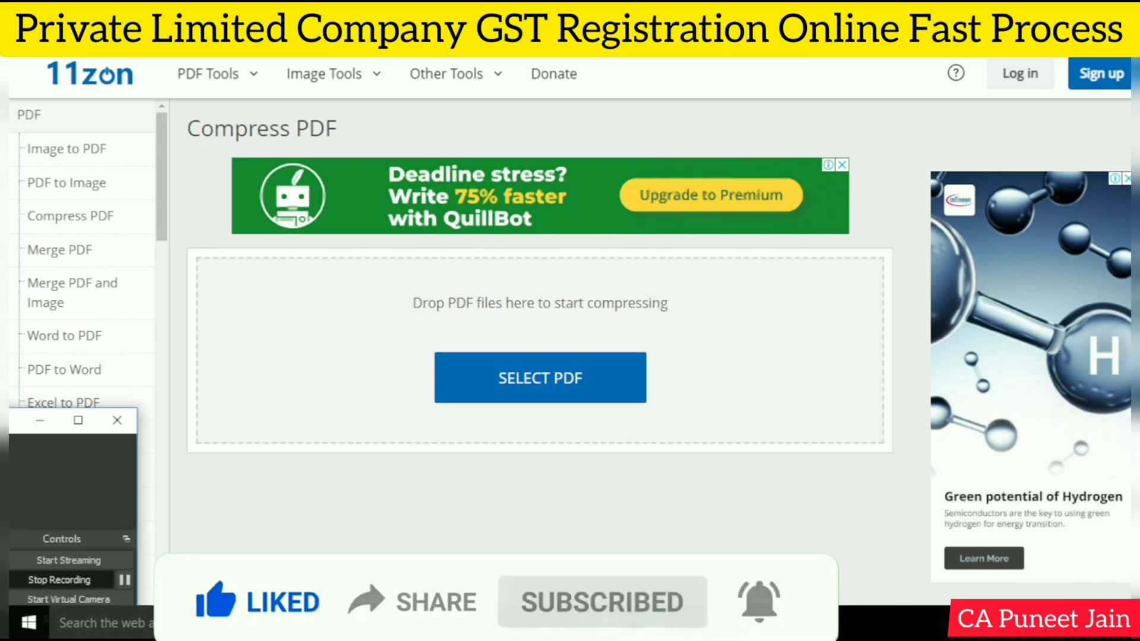
left_click(124, 579)
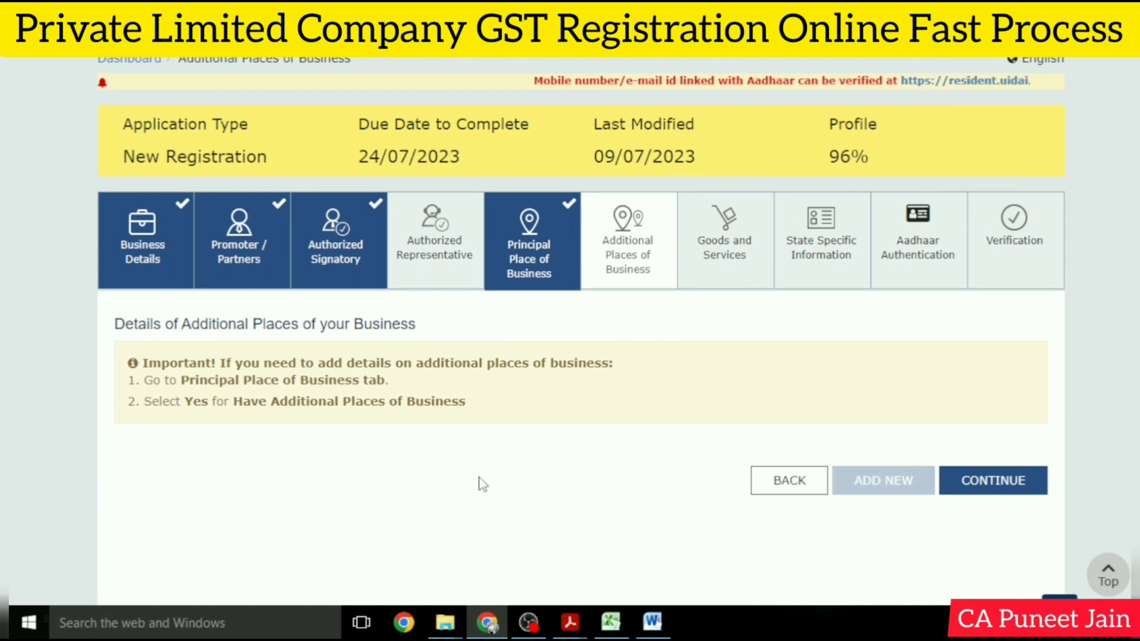
Skip Additional Places of Business and continue to the Goods and Services tab.
scroll(700, 392, "down", 1)
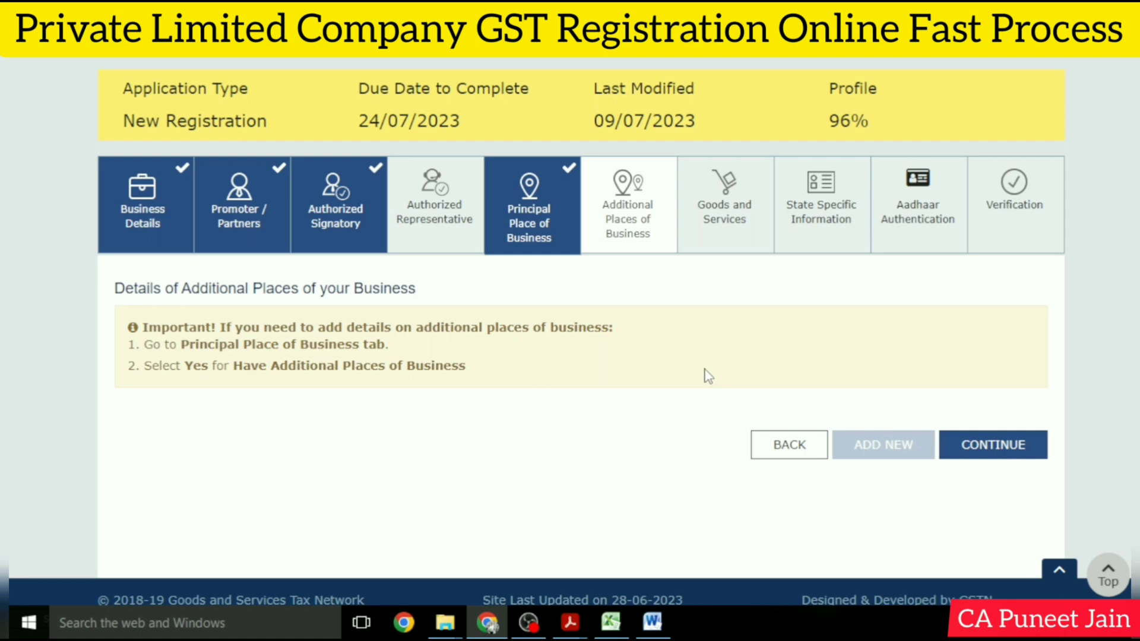
left_click(996, 454)
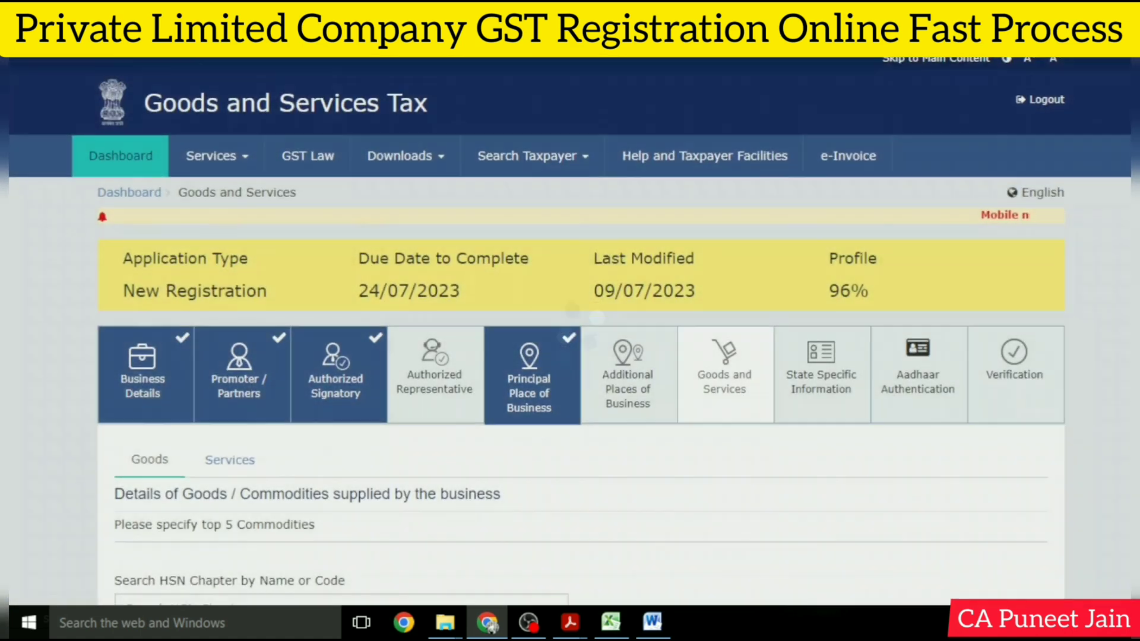
Search 'IRON' and add HSN chapter 72 Iron and steel to the List of Goods.
scroll(968, 303, "down", 2)
scroll(968, 303, "down", 1)
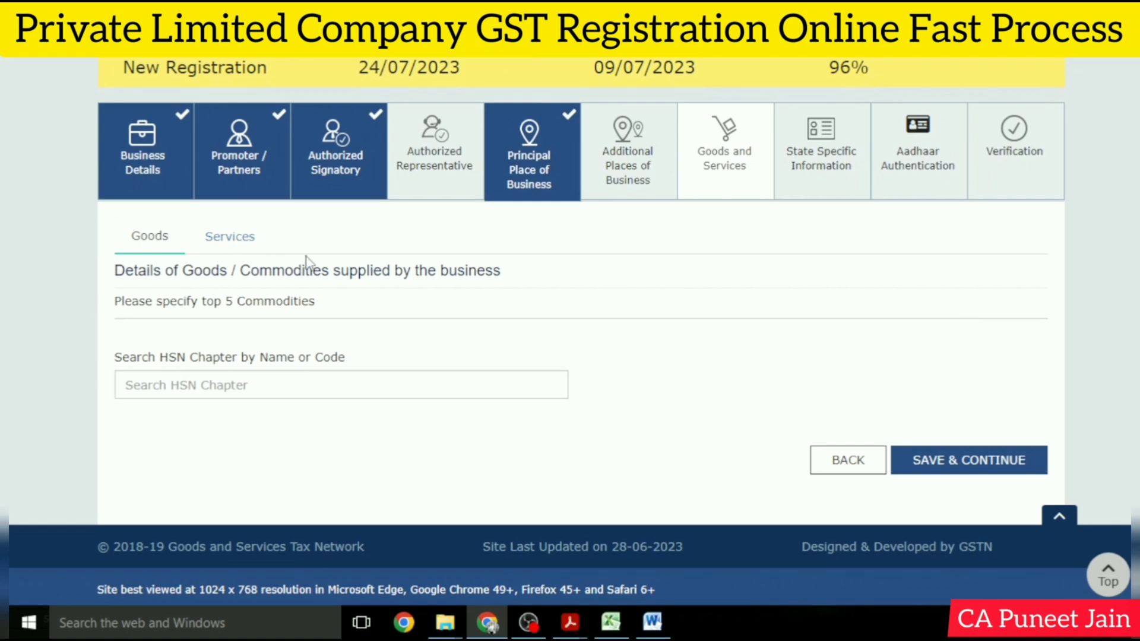
left_click(293, 386)
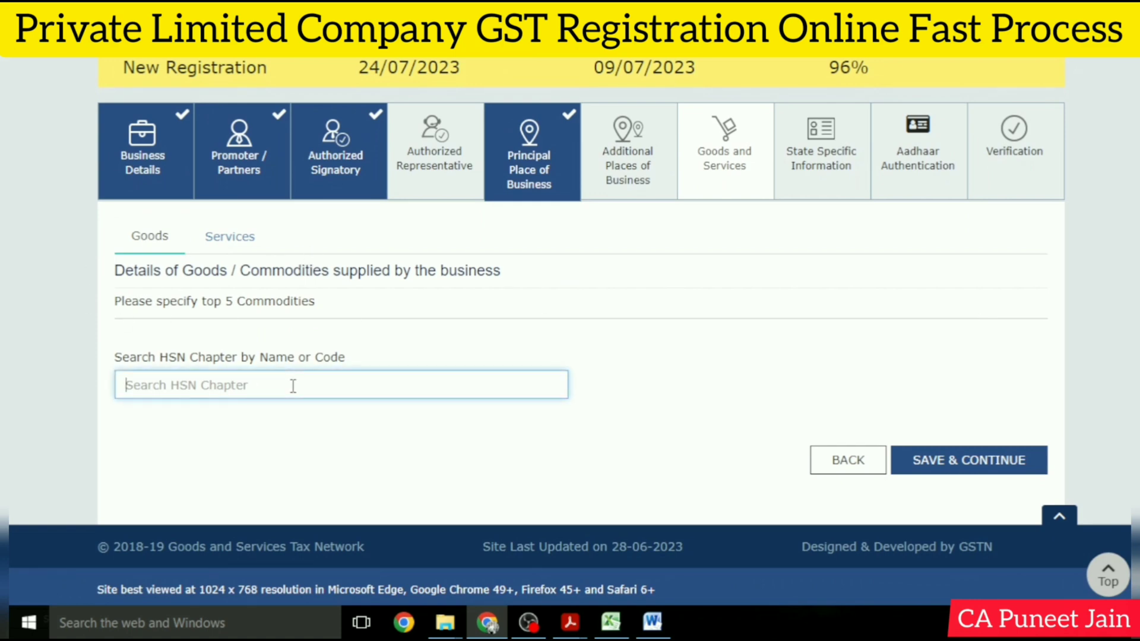
type("IRON")
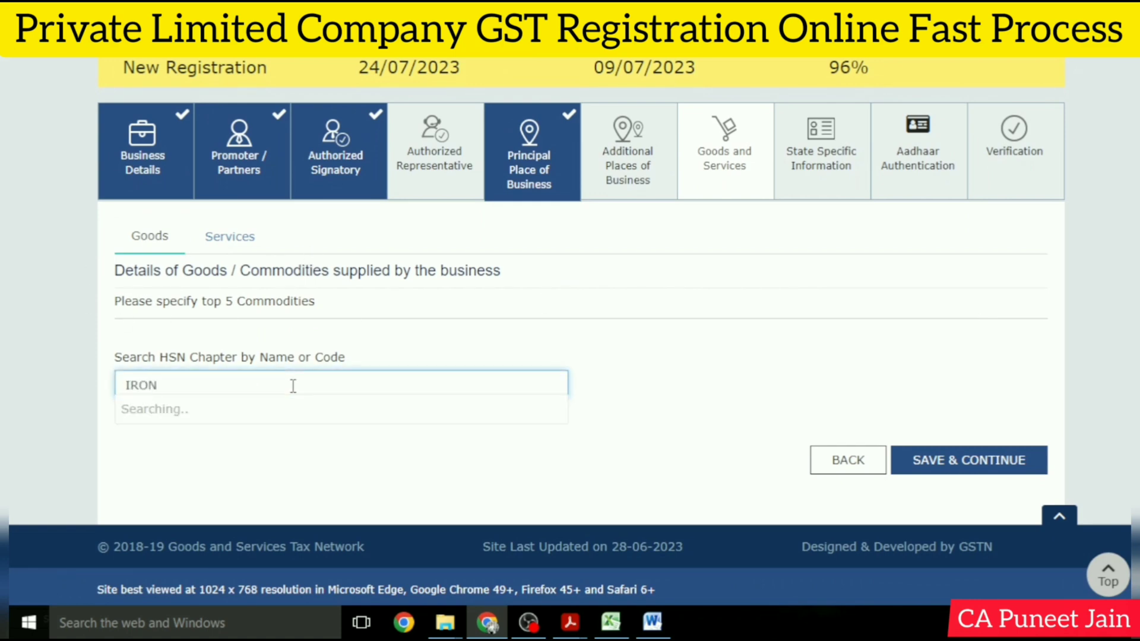
left_click(259, 411)
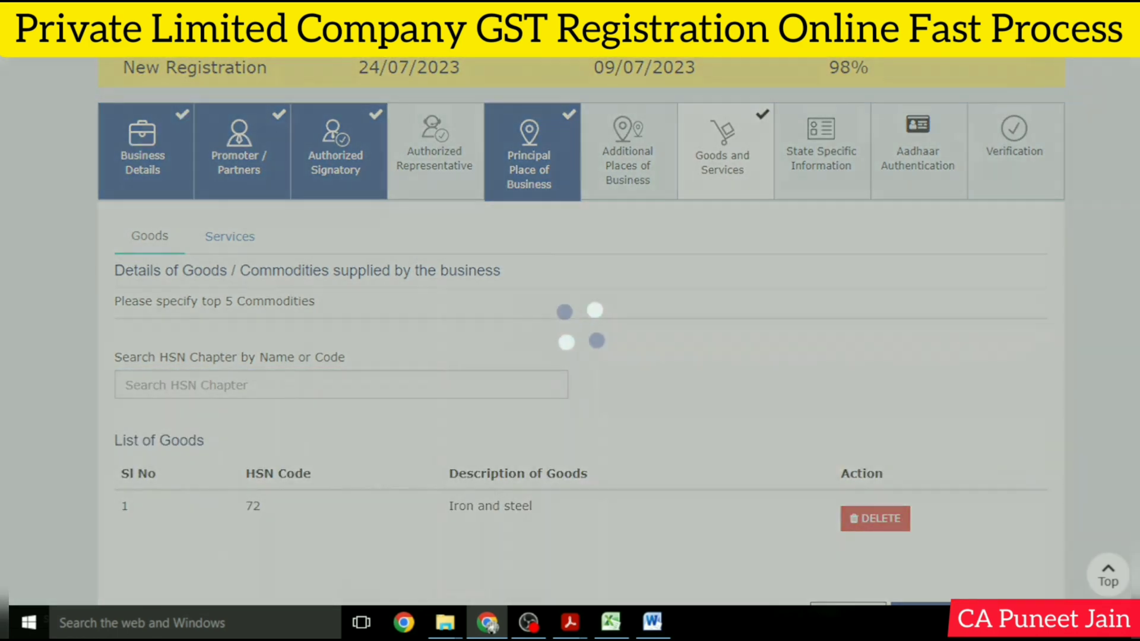
scroll(307, 403, "down", 1)
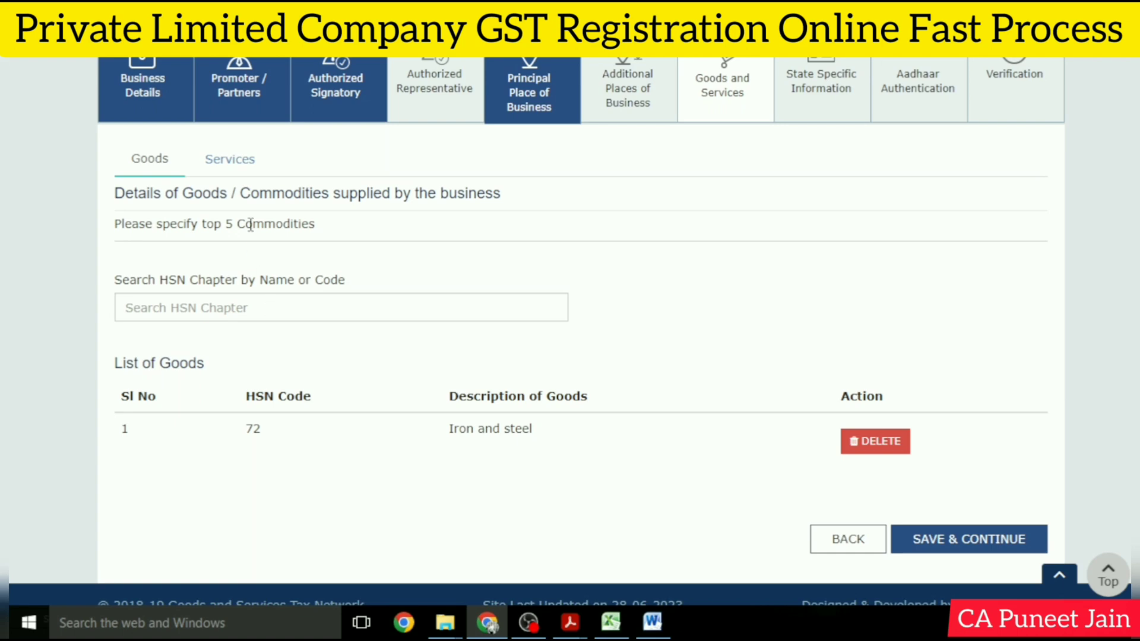
left_click(252, 158)
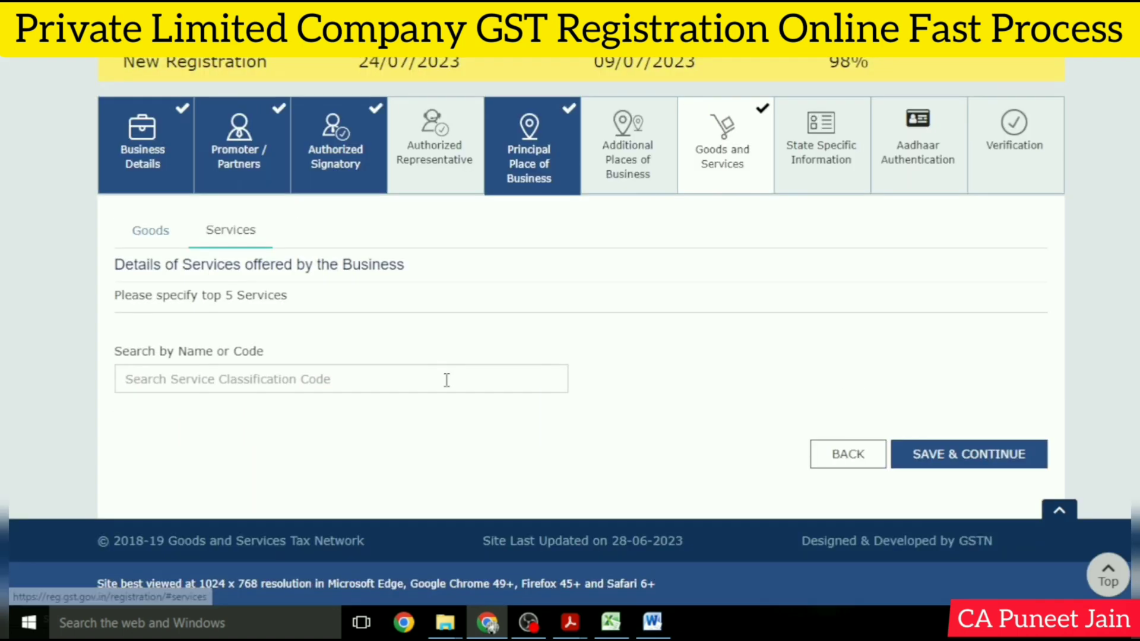
Search 'MANAGE', add service 998311 management consulting, and save Goods and Services.
left_click(274, 385)
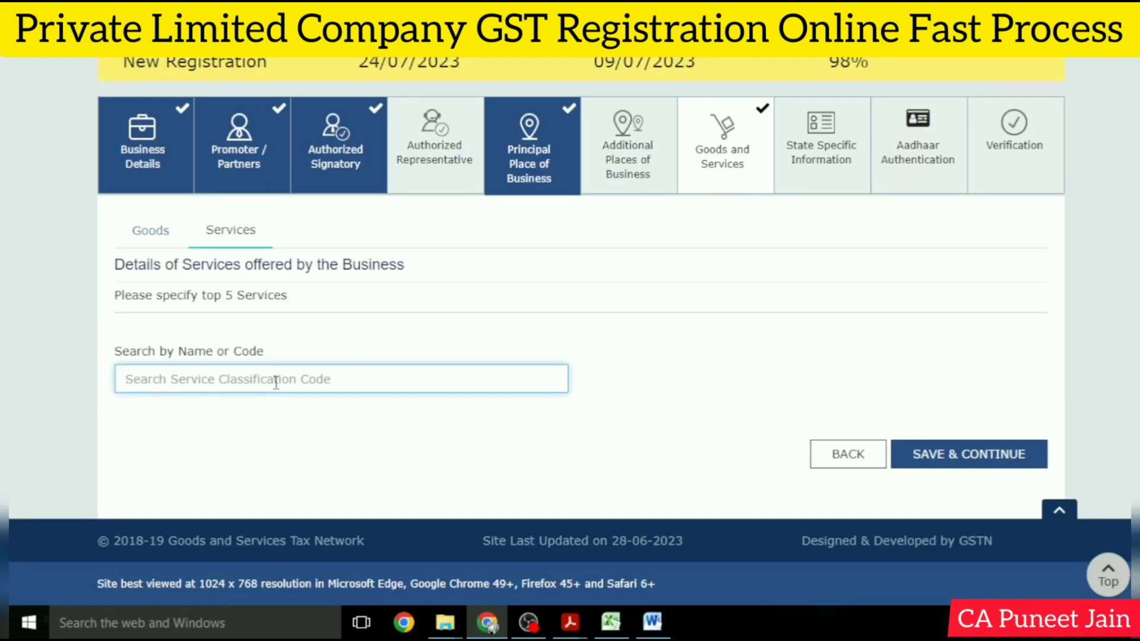
type("MANAGE")
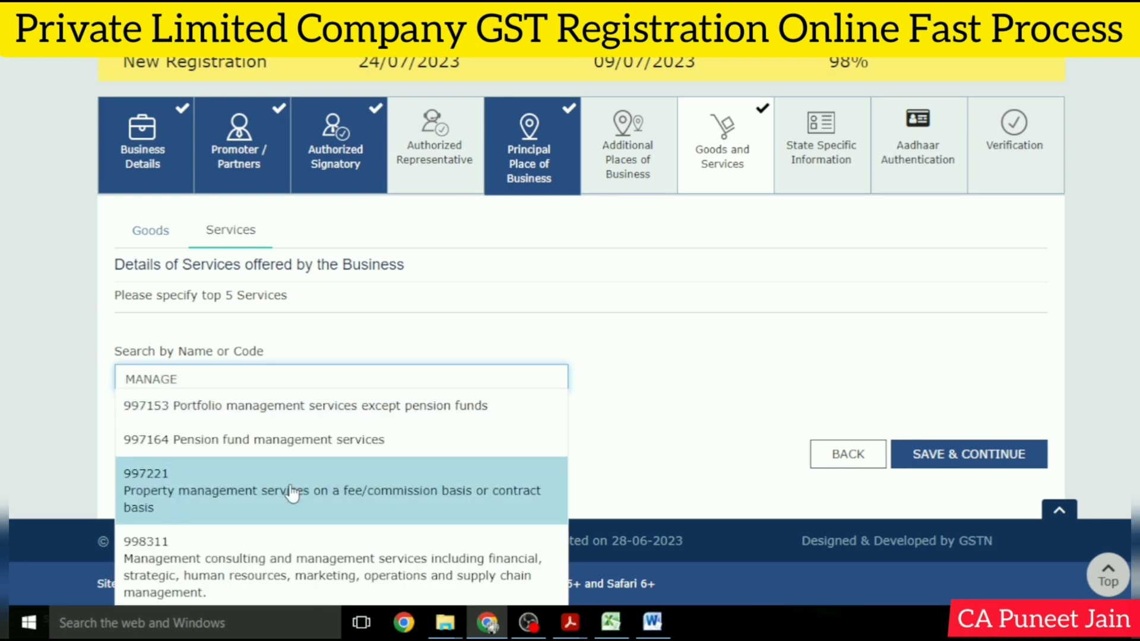
left_click(318, 555)
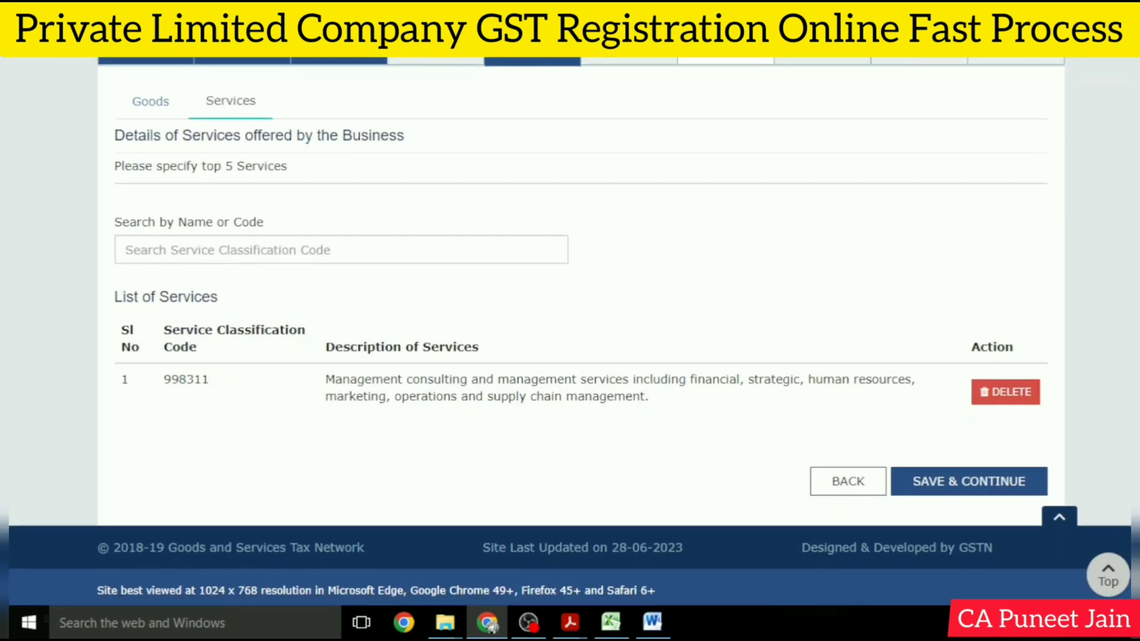
left_click(1005, 482)
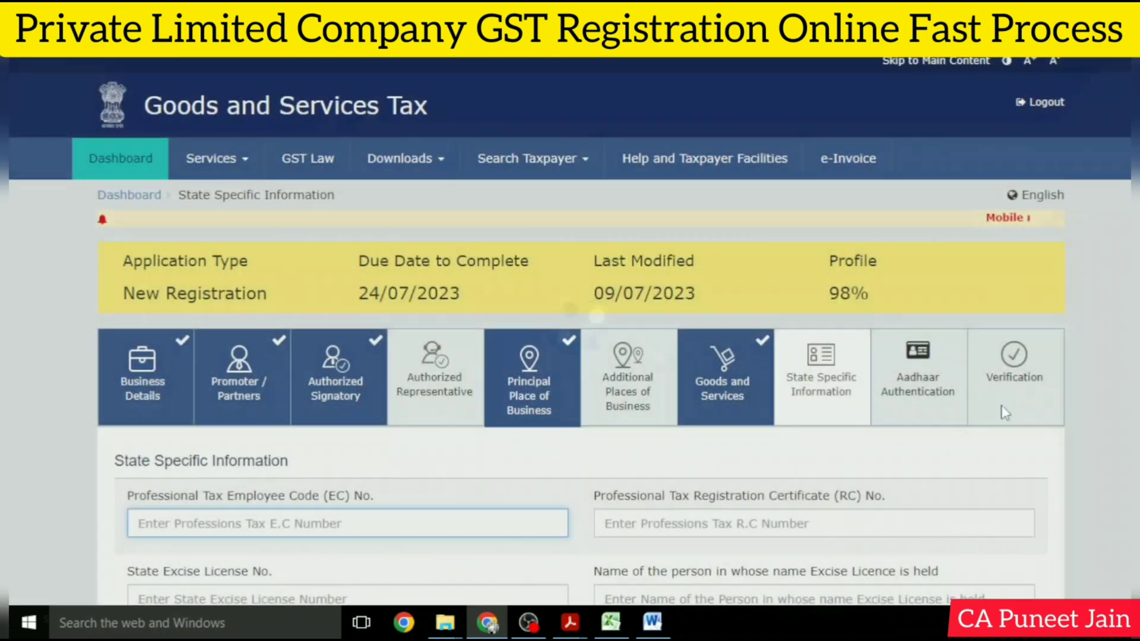
Save the State Specific Information, then set Aadhaar Authentication to Yes and save it.
scroll(1005, 413, "down", 3)
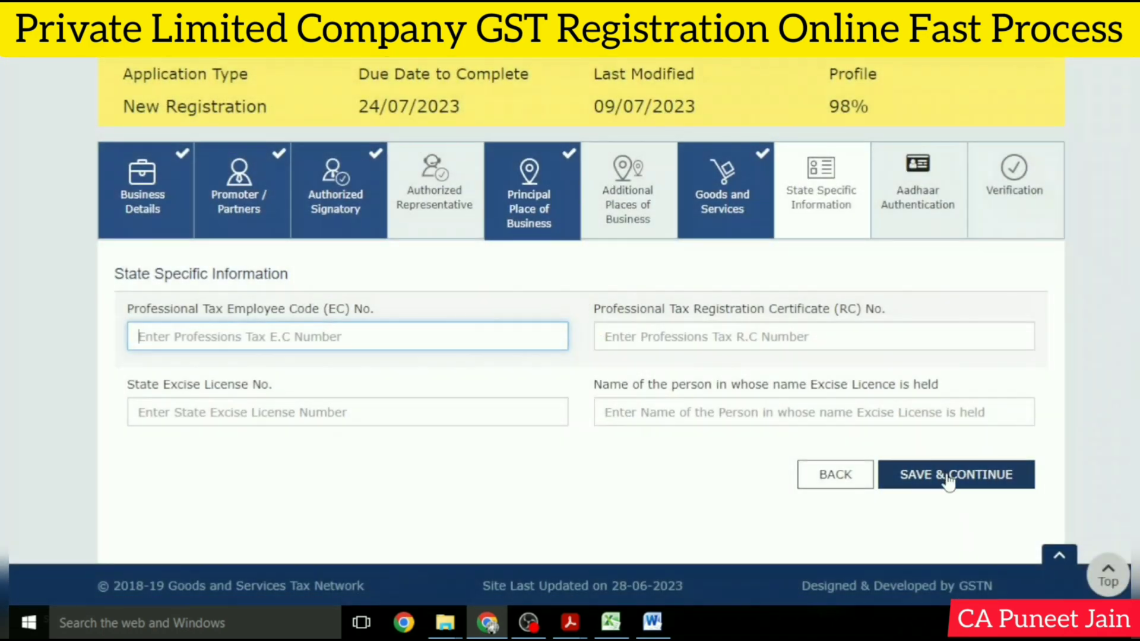
left_click(948, 478)
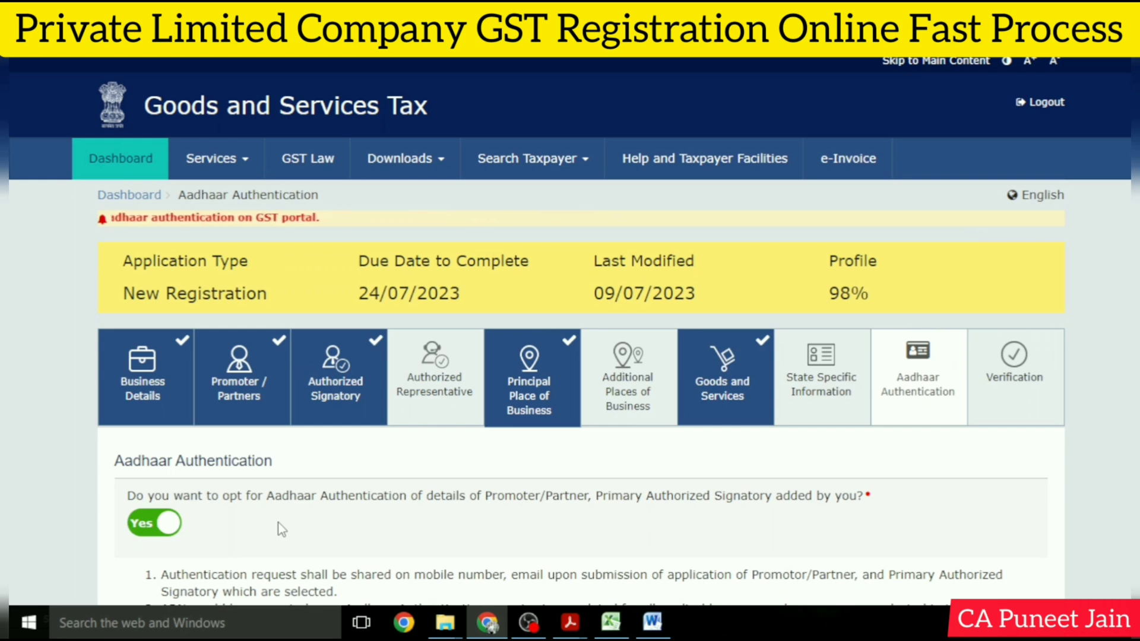
left_click(529, 622)
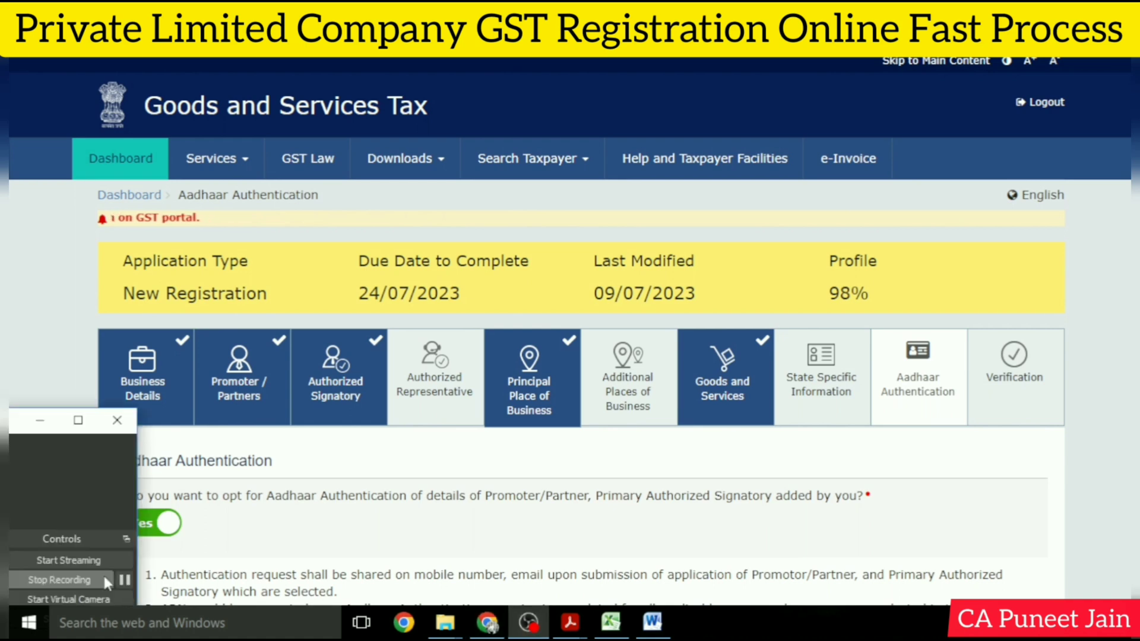
left_click(124, 579)
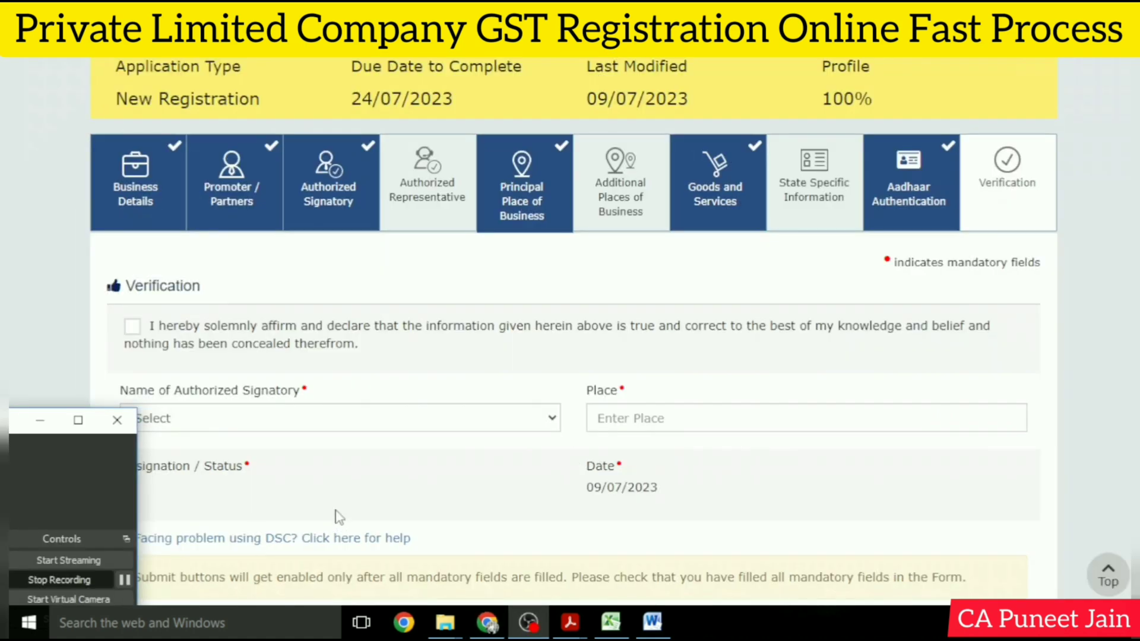
left_click(336, 510)
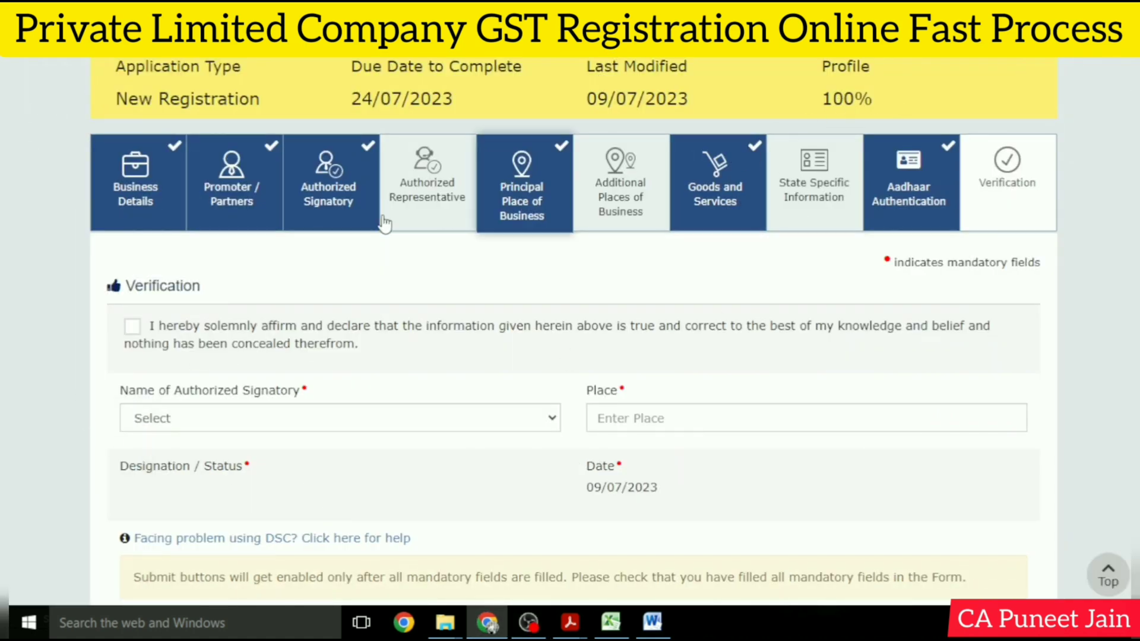
Tick the verification declaration checkbox and go to the Place of verification field.
left_click(140, 330)
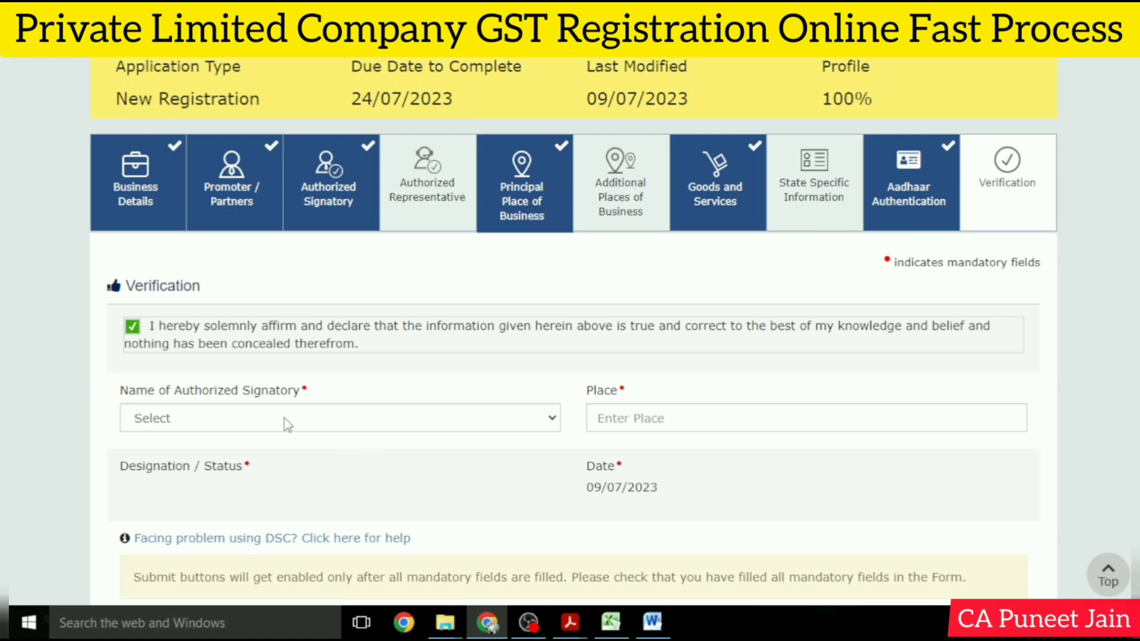
left_click(648, 429)
scroll(649, 432, "down", 2)
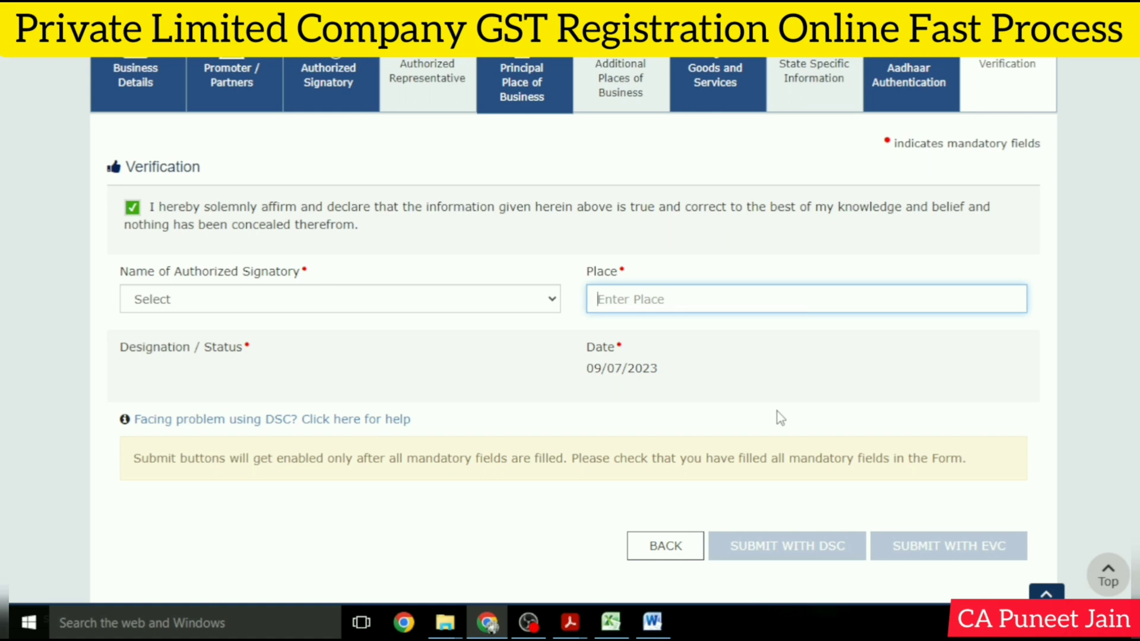
scroll(713, 385, "up", 5)
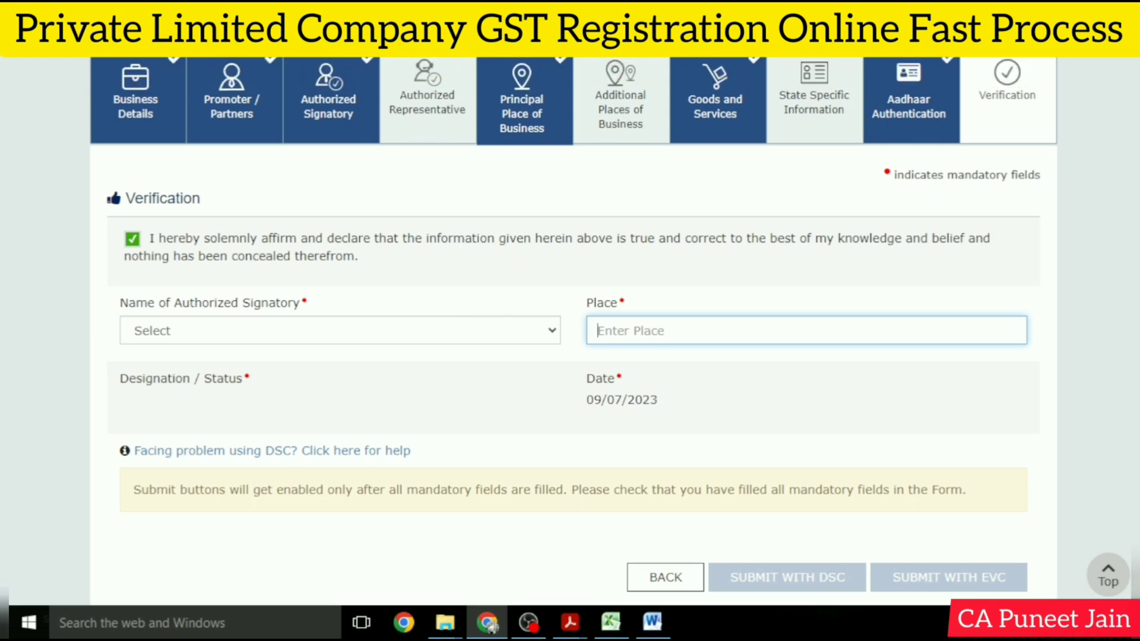
Open the portal's Services menu and browse the pages that follow.
left_click(236, 159)
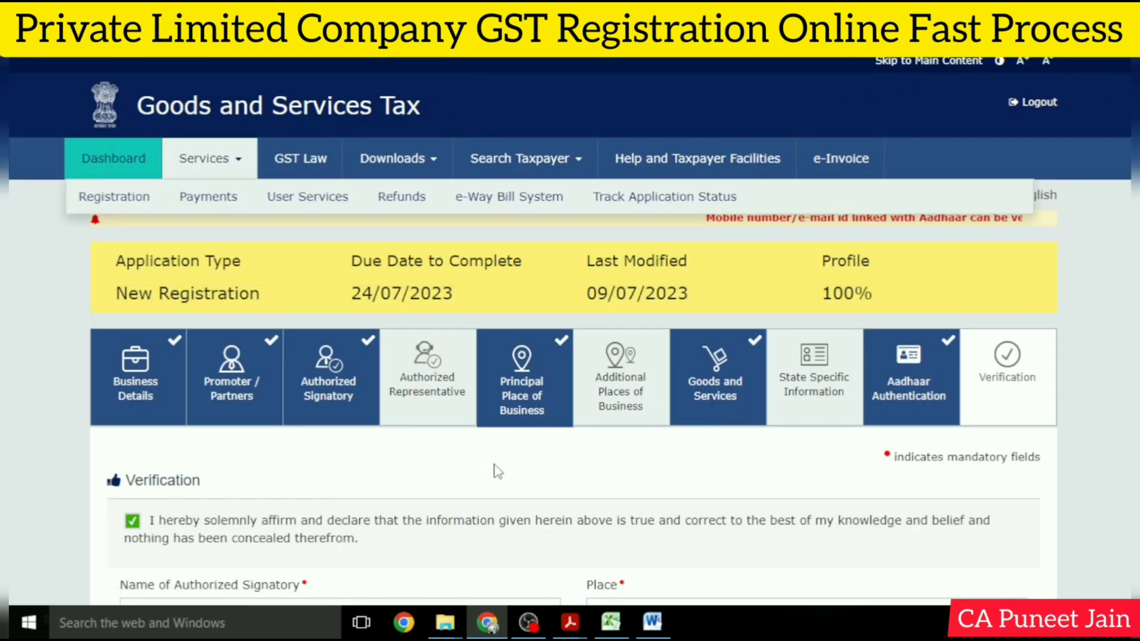
scroll(570, 332, "down", 5)
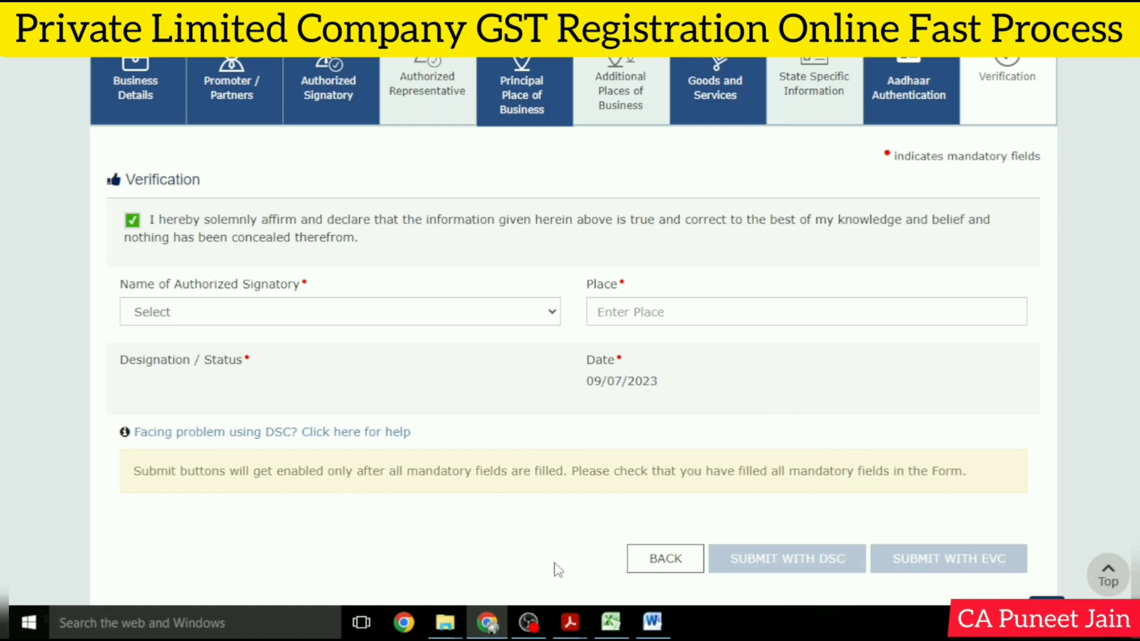
left_click(528, 622)
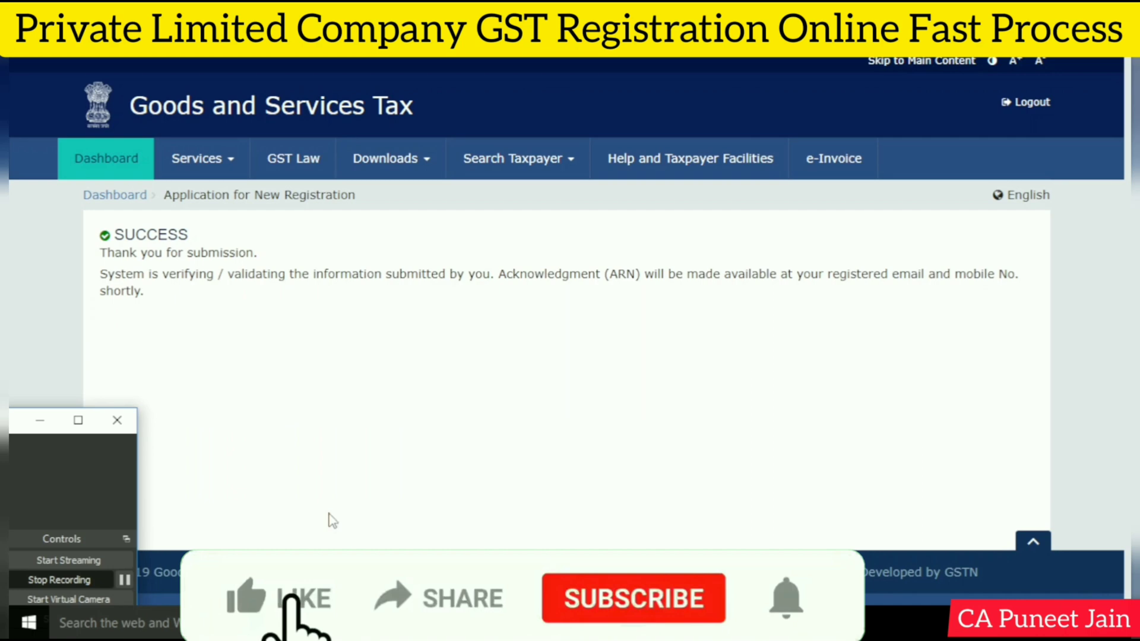
left_click(329, 515)
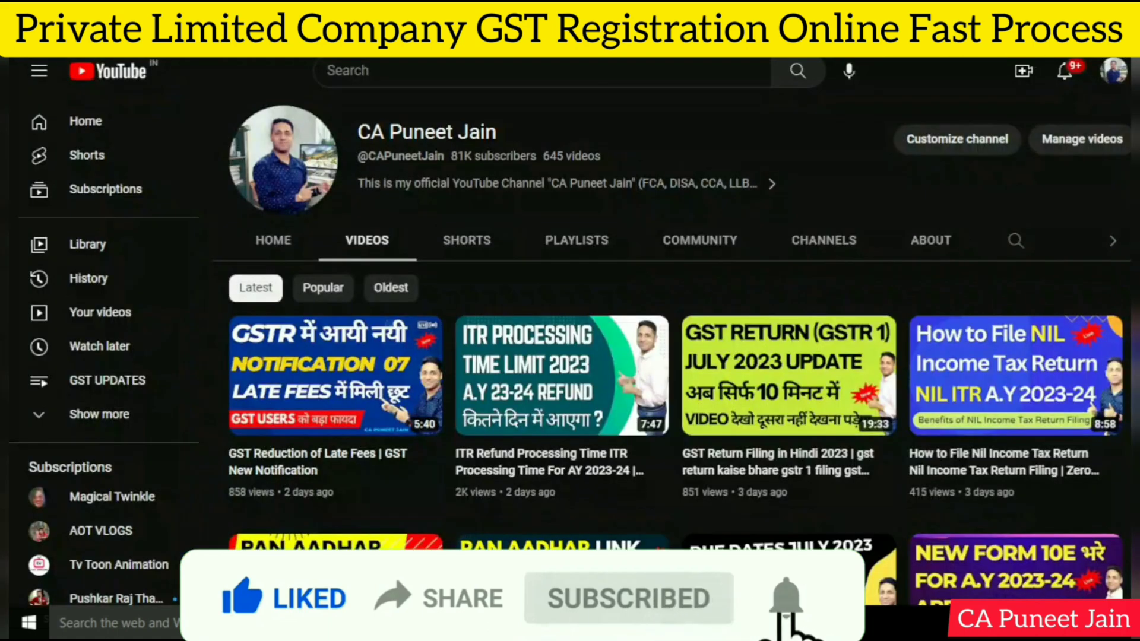
scroll(675, 371, "down", 2)
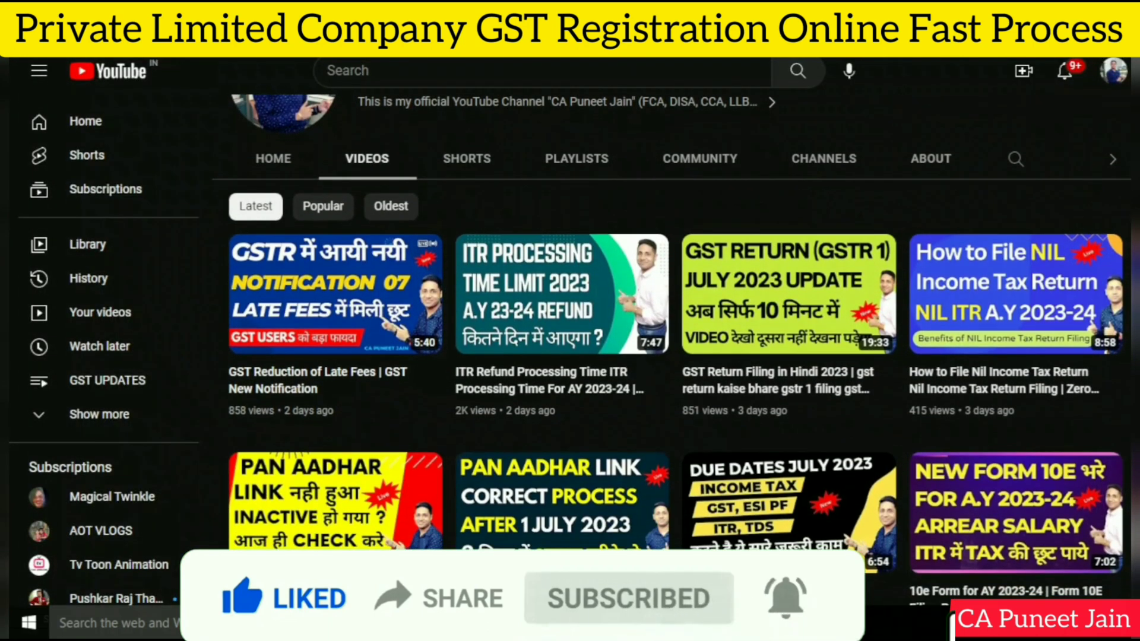
scroll(676, 371, "up", 1)
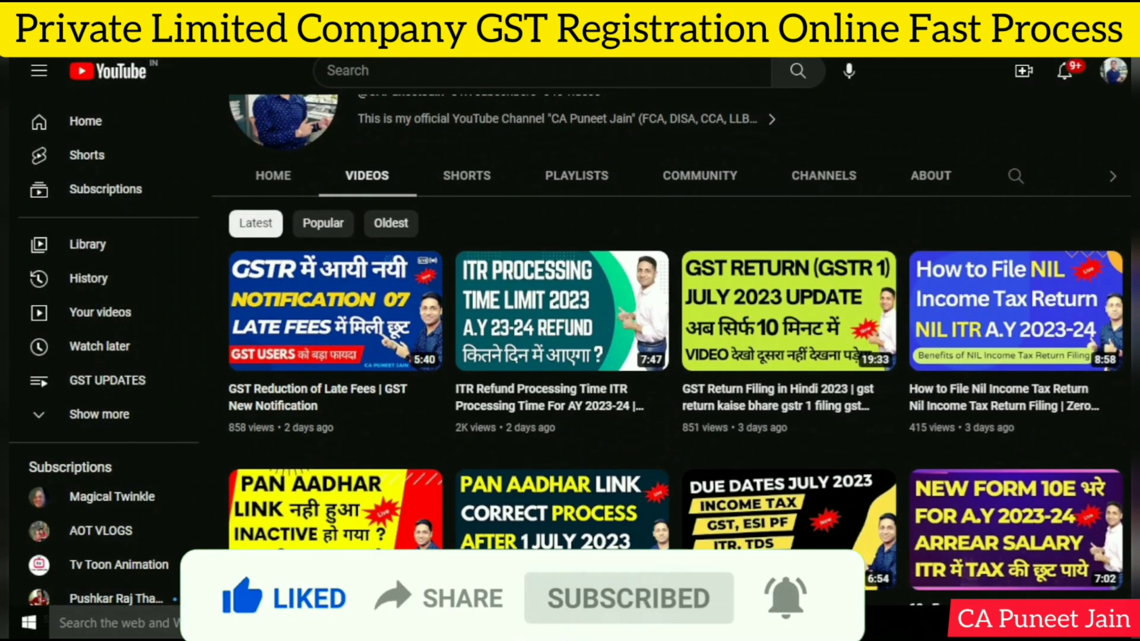